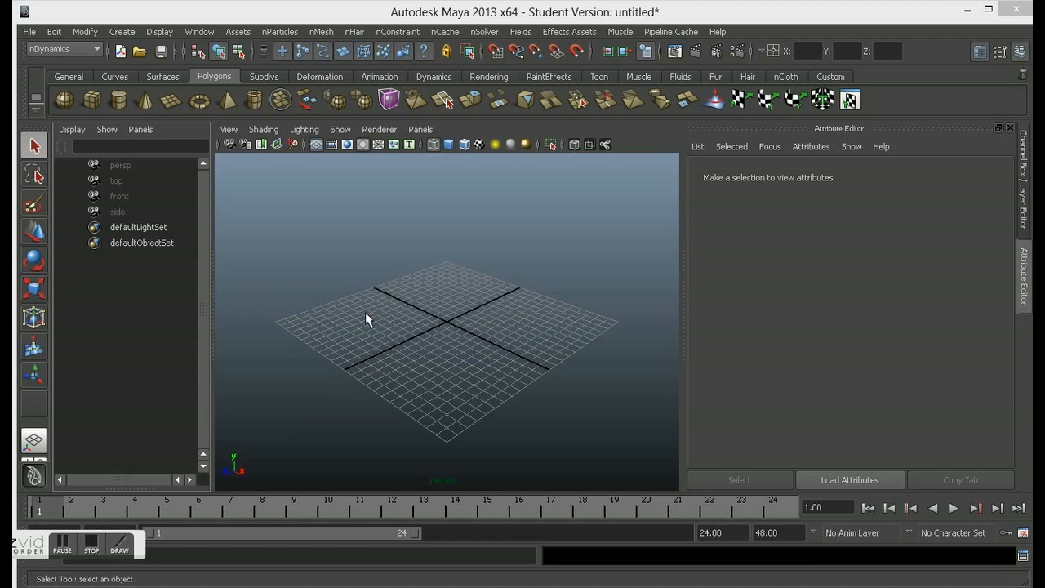
# - Create a polygon plane that covers the whole grid and show it in shaded display
pyautogui.click(173, 103)
pyautogui.moveTo(448, 268); pyautogui.dragTo(451, 448)
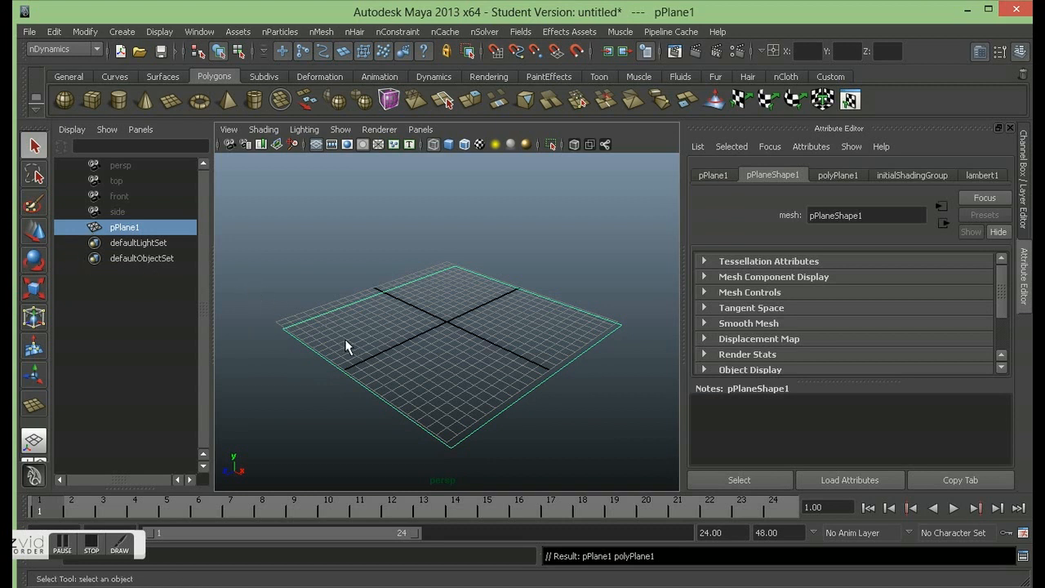
pyautogui.press('5')
pyautogui.keyDown('alt'); pyautogui.moveTo(319, 388); pyautogui.dragTo(372, 373); pyautogui.keyUp('alt')
pyautogui.scroll(-2, 383, 351)
pyautogui.scroll(-2, 371, 346)
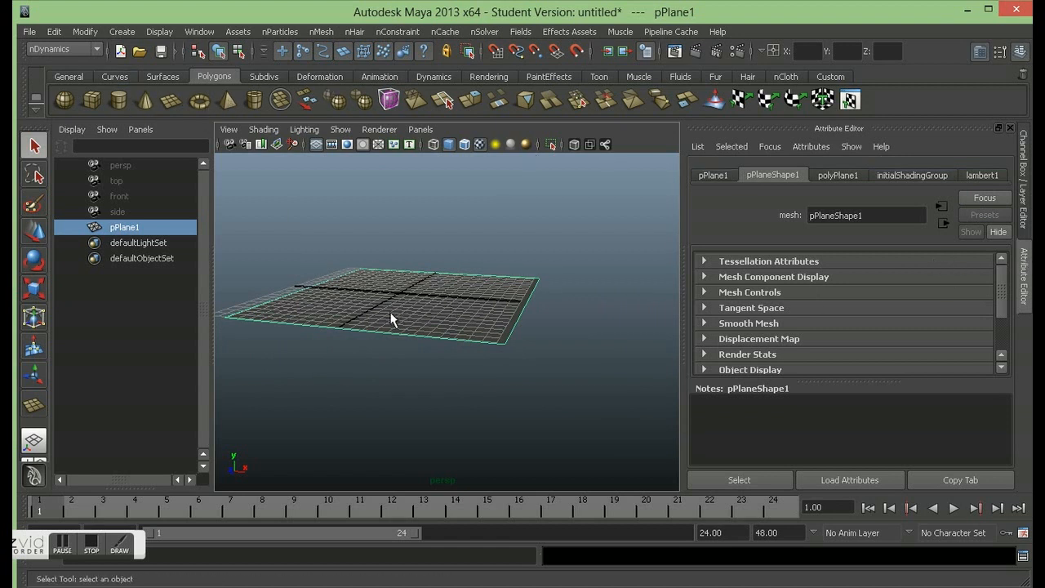
# - Duplicate the plane and place the copy at about X 20, Y -5.4, tilted about 36° around Z
pyautogui.hotkey('ctrl', 'd')
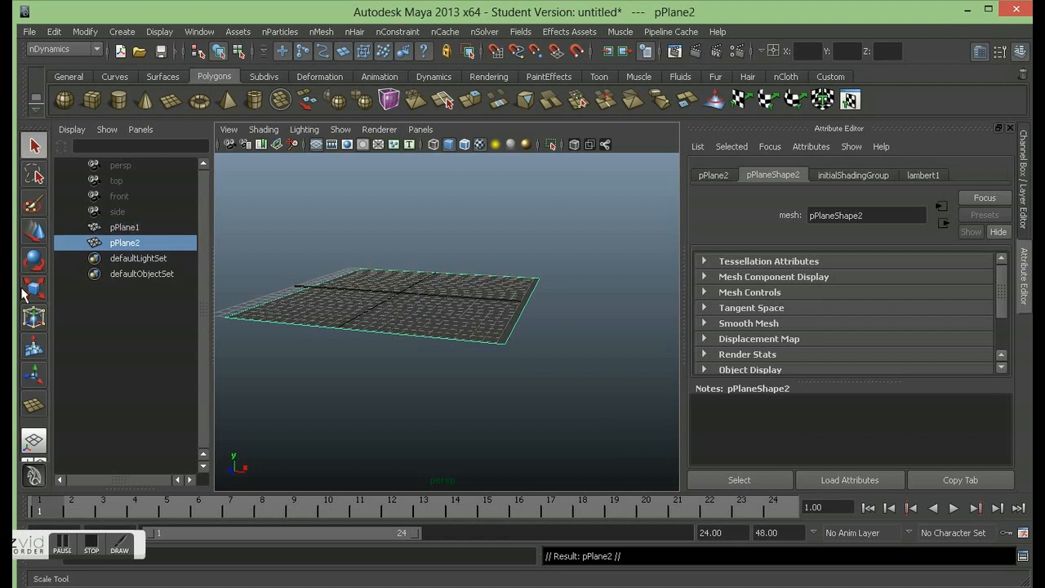
pyautogui.click(34, 232)
pyautogui.moveTo(451, 300); pyautogui.dragTo(631, 290)
pyautogui.moveTo(620, 254); pyautogui.dragTo(431, 292)
# - Tilt the original plane about -27° around Z and raise it to about Y 4.7
pyautogui.click(34, 260)
pyautogui.click(431, 292)
pyautogui.moveTo(459, 250); pyautogui.dragTo(503, 371)
pyautogui.keyDown('alt'); pyautogui.moveTo(362, 409); pyautogui.dragTo(345, 392); pyautogui.keyUp('alt')
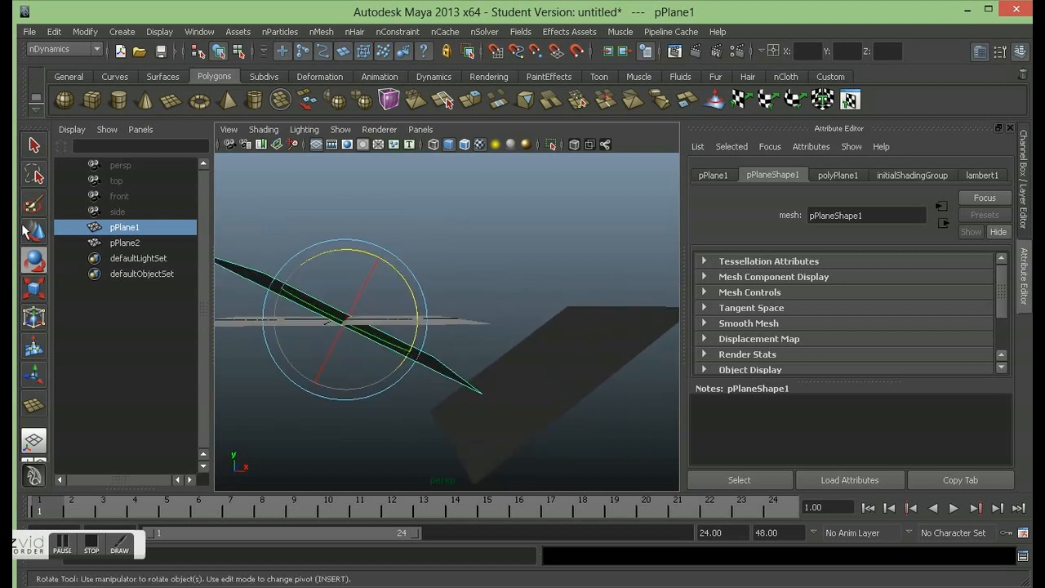
pyautogui.press('w')
pyautogui.moveTo(354, 319); pyautogui.dragTo(326, 270)
pyautogui.keyDown('alt'); pyautogui.moveTo(411, 406); pyautogui.dragTo(375, 341, button='right'); pyautogui.keyUp('alt')
pyautogui.keyDown('alt'); pyautogui.moveTo(375, 318); pyautogui.dragTo(366, 393); pyautogui.keyUp('alt')
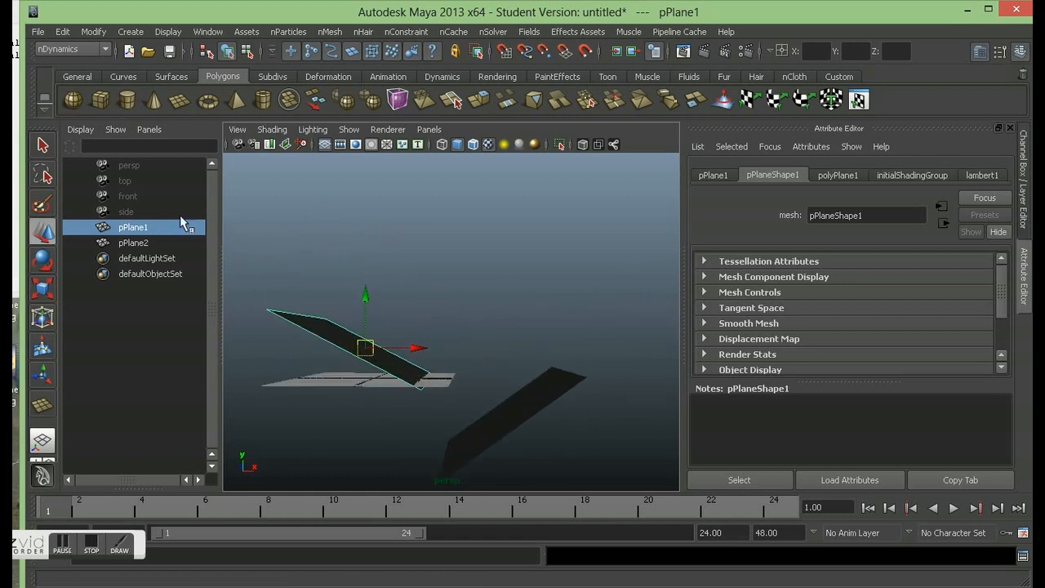
# - Create a polygon sphere near the grid's centre and raise it to about Y 27 above the tilted original plane
pyautogui.click(72, 100)
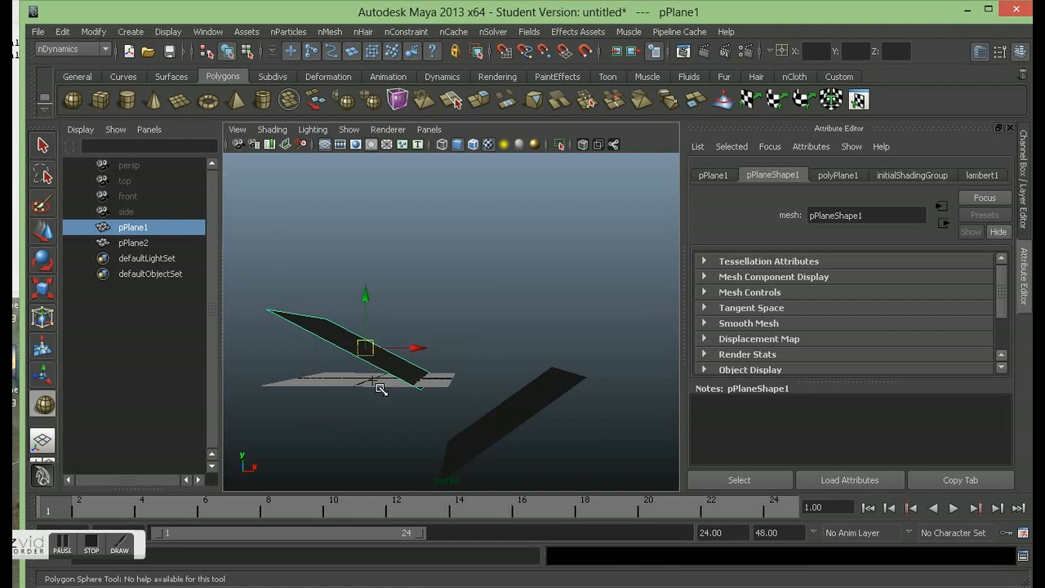
pyautogui.moveTo(372, 384)
pyautogui.keyDown('alt'); pyautogui.mouseDown()
pyautogui.moveTo(408, 382)
pyautogui.moveTo(382, 385)
pyautogui.mouseUp(); pyautogui.keyUp('alt')
pyautogui.press('w')
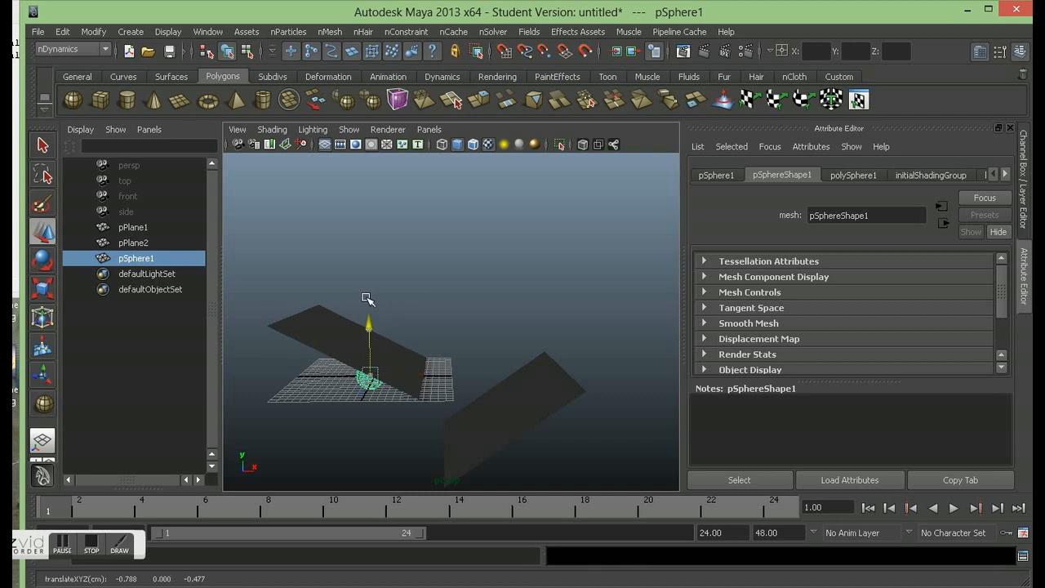
pyautogui.moveTo(369, 326); pyautogui.dragTo(377, 146)
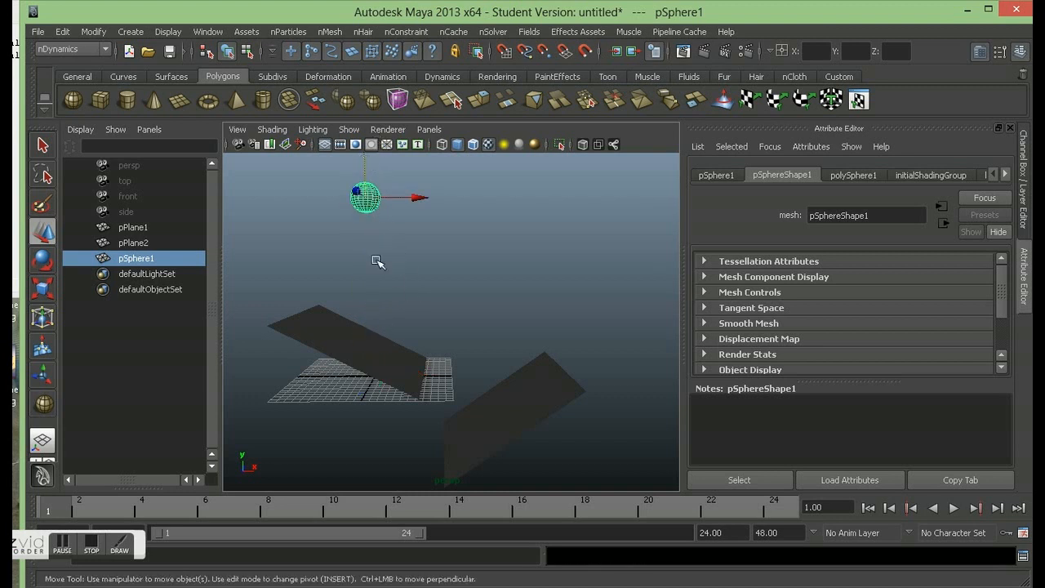
pyautogui.keyDown('alt'); pyautogui.moveTo(417, 304); pyautogui.dragTo(379, 246); pyautogui.keyUp('alt')
pyautogui.keyDown('alt'); pyautogui.moveTo(345, 411); pyautogui.dragTo(473, 338); pyautogui.keyUp('alt')
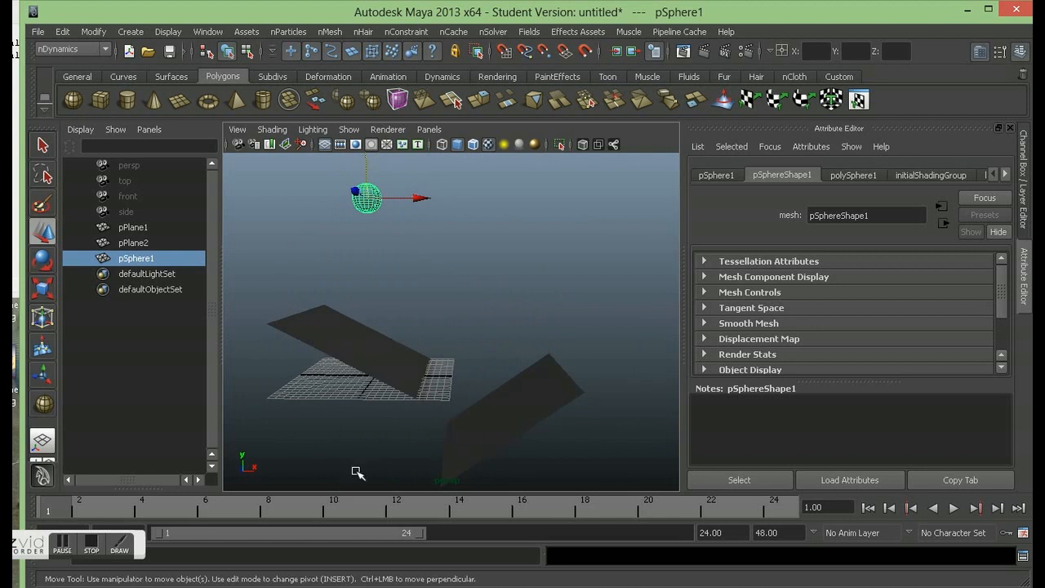
pyautogui.moveTo(365, 391)
pyautogui.keyDown('alt'); pyautogui.mouseDown(button='middle')
pyautogui.moveTo(373, 362)
pyautogui.moveTo(371, 375)
pyautogui.mouseUp(button='middle'); pyautogui.keyUp('alt')
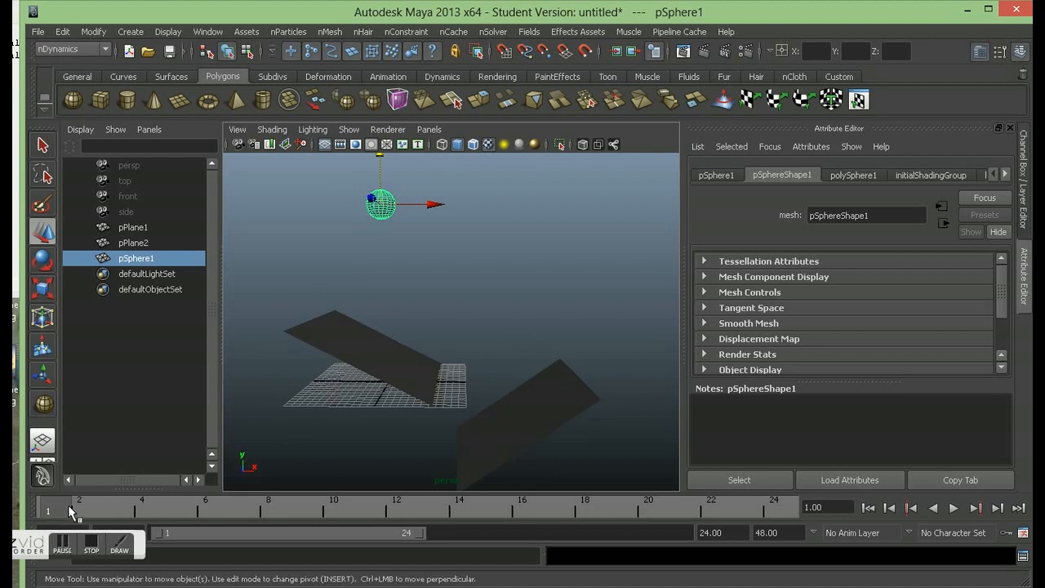
# - Play the animation without any dynamics applied and return to frame 1
pyautogui.hotkey('alt', 'v')
pyautogui.hotkey('alt', 'v')
pyautogui.click(953, 507)
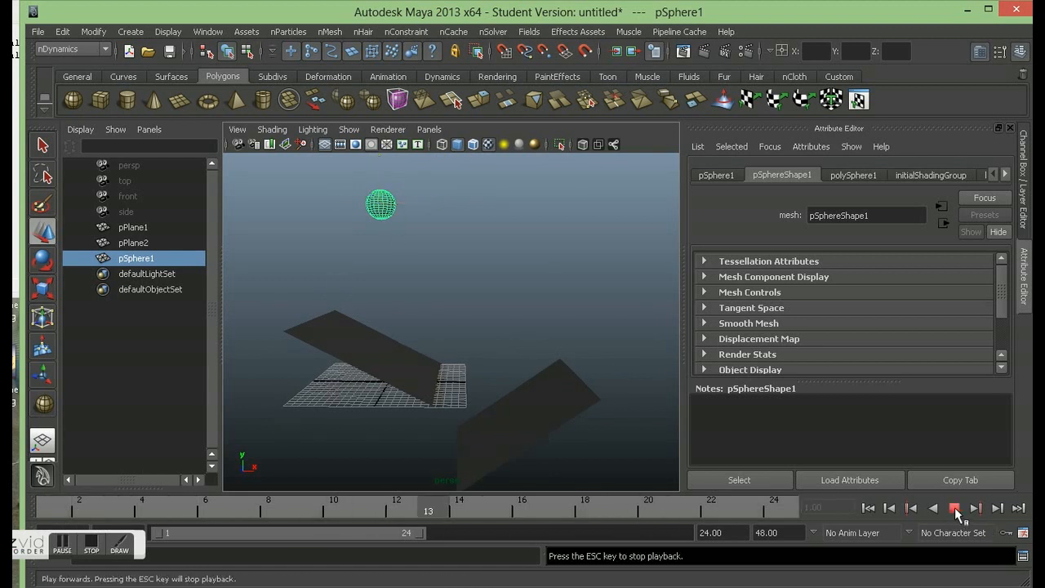
pyautogui.click(953, 508)
pyautogui.moveTo(211, 510); pyautogui.dragTo(49, 509)
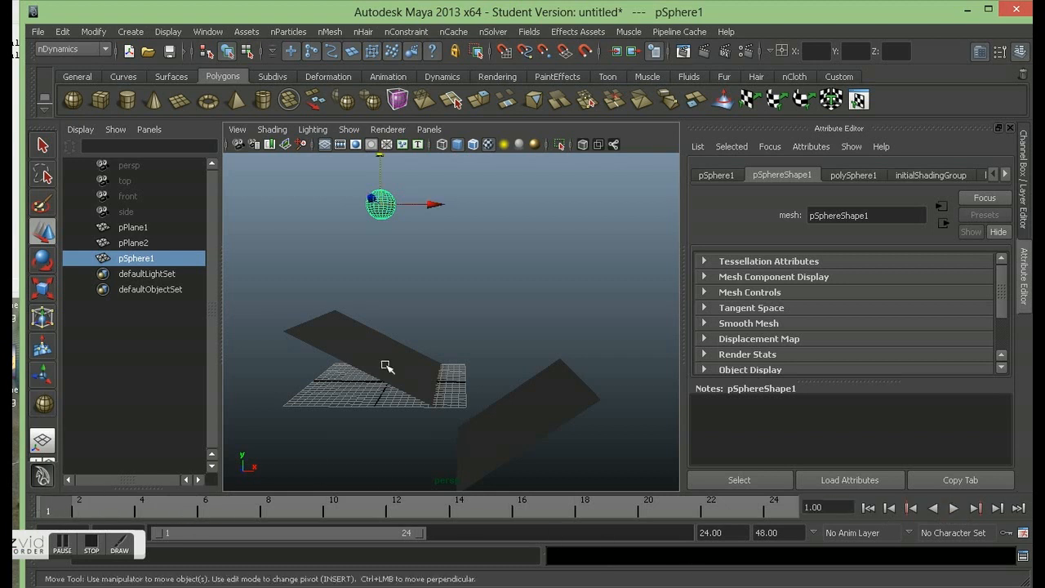
# - Set the playback range to end at frame 300
pyautogui.click(710, 532)
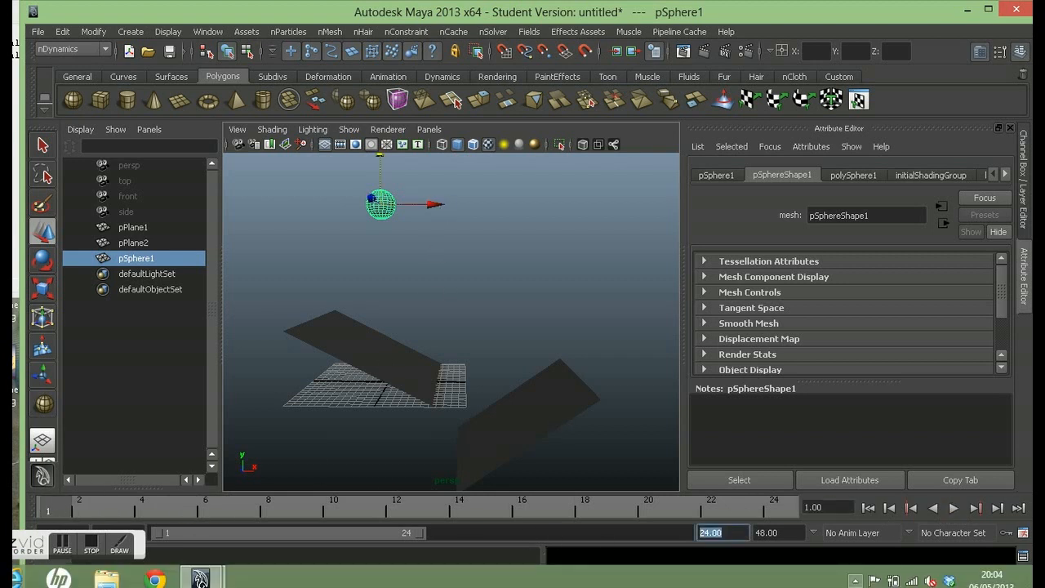
pyautogui.write('300')
pyautogui.press('Return')
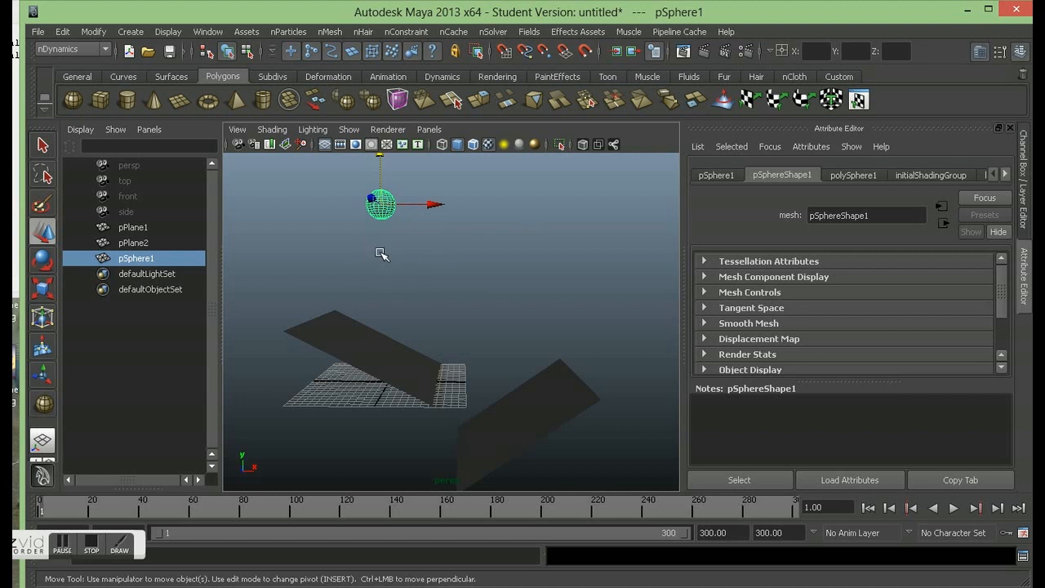
# - Switch to the Dynamics menu set and create a gravity field on the sphere with magnitude 9.8 and Y direction -1
pyautogui.click(86, 48)
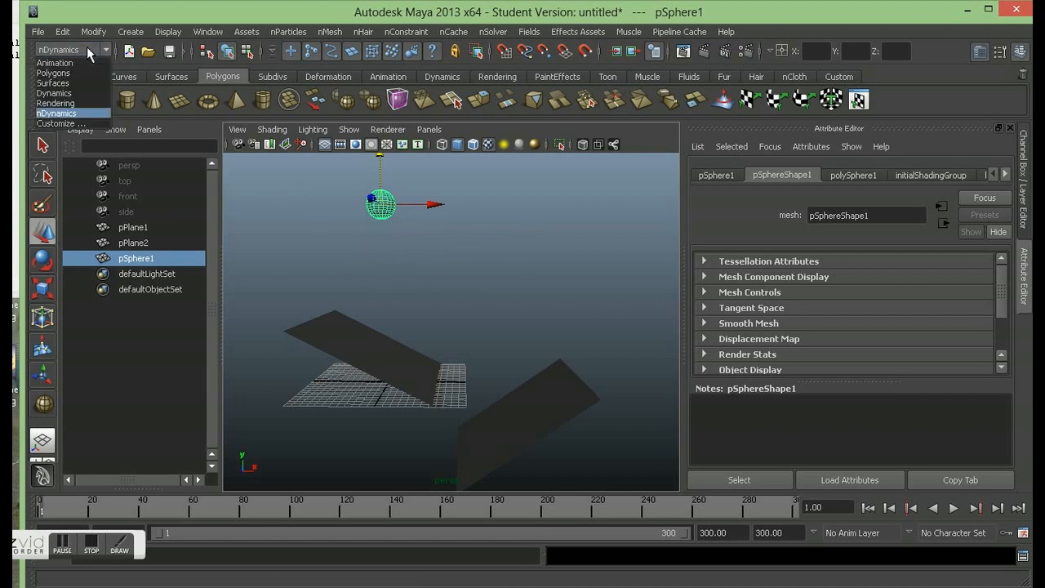
pyautogui.click(84, 94)
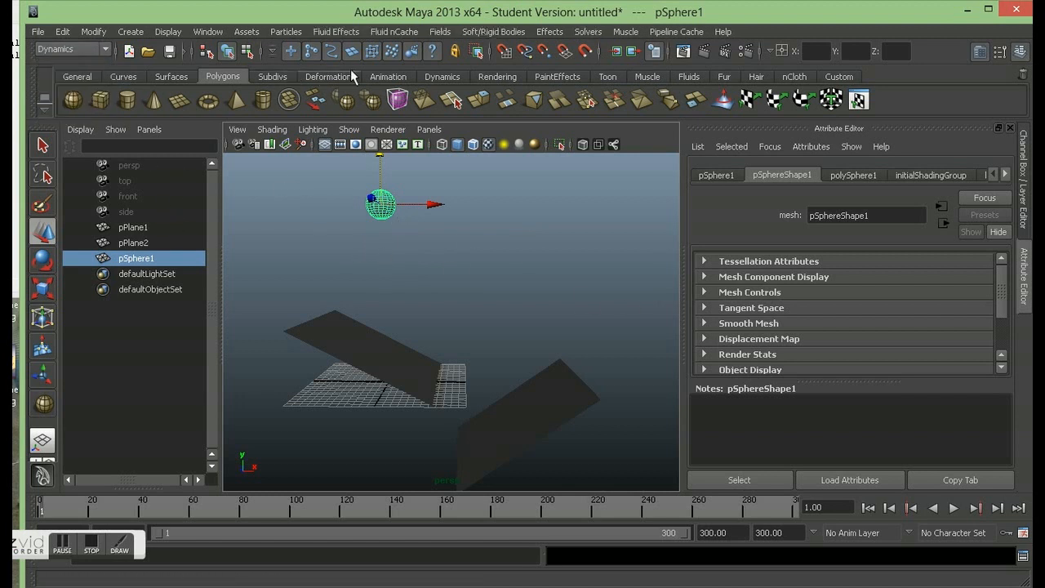
pyautogui.click(440, 32)
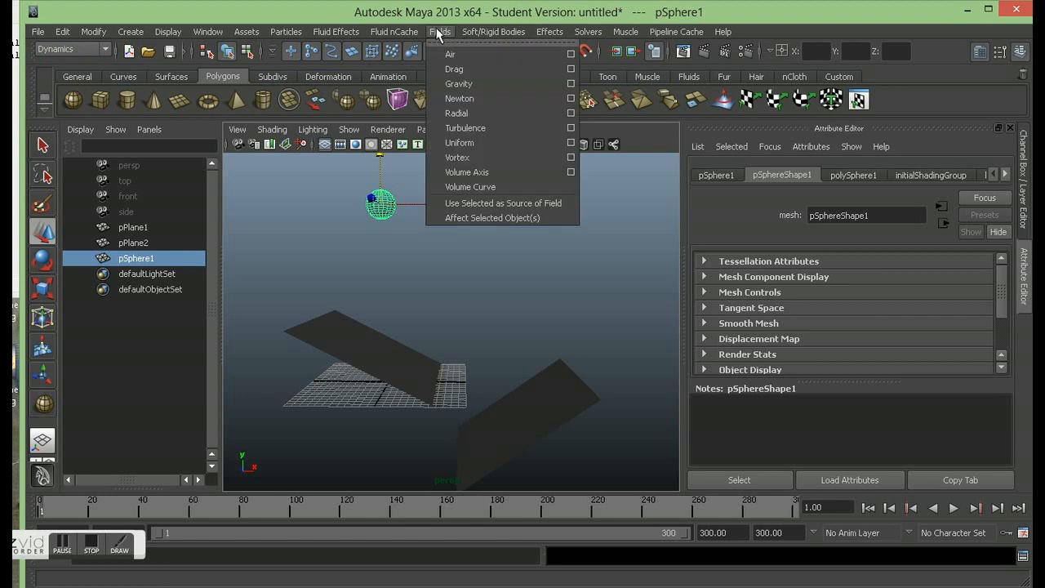
pyautogui.click(335, 32)
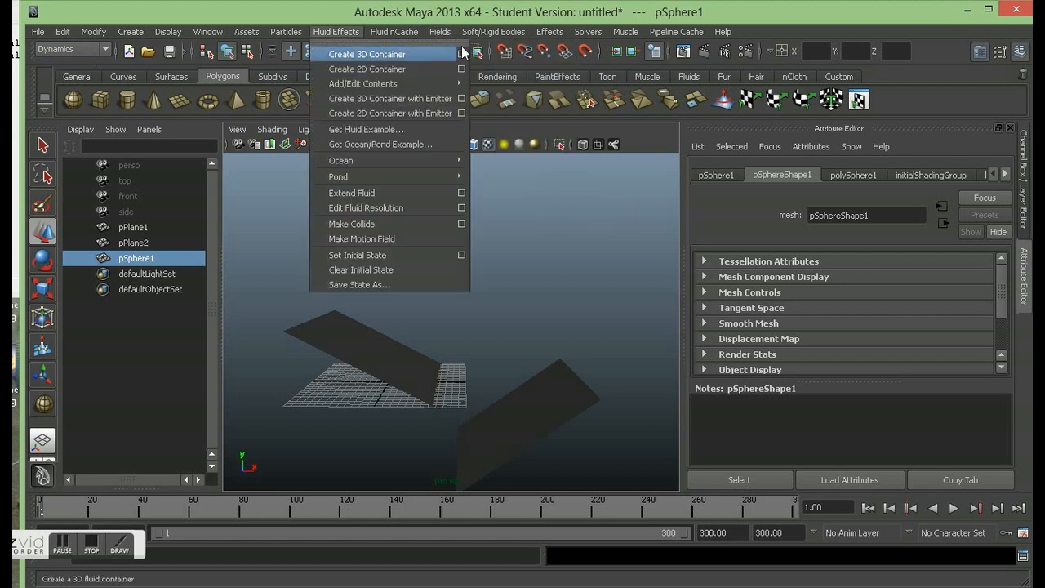
pyautogui.click(440, 32)
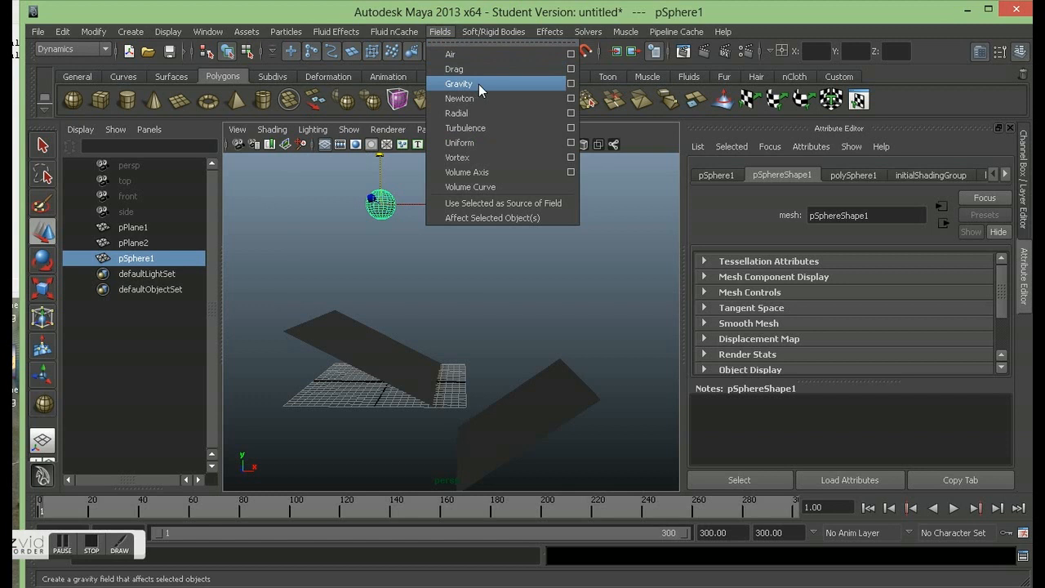
pyautogui.click(572, 84)
pyautogui.scroll(-3, 720, 290)
pyautogui.scroll(3, 723, 274)
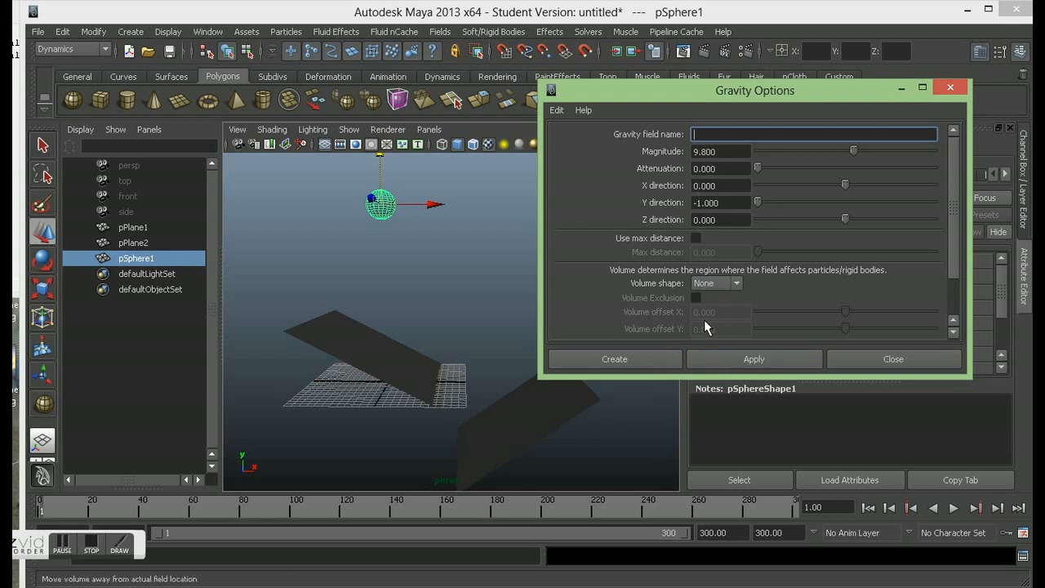
pyautogui.scroll(-3, 711, 297)
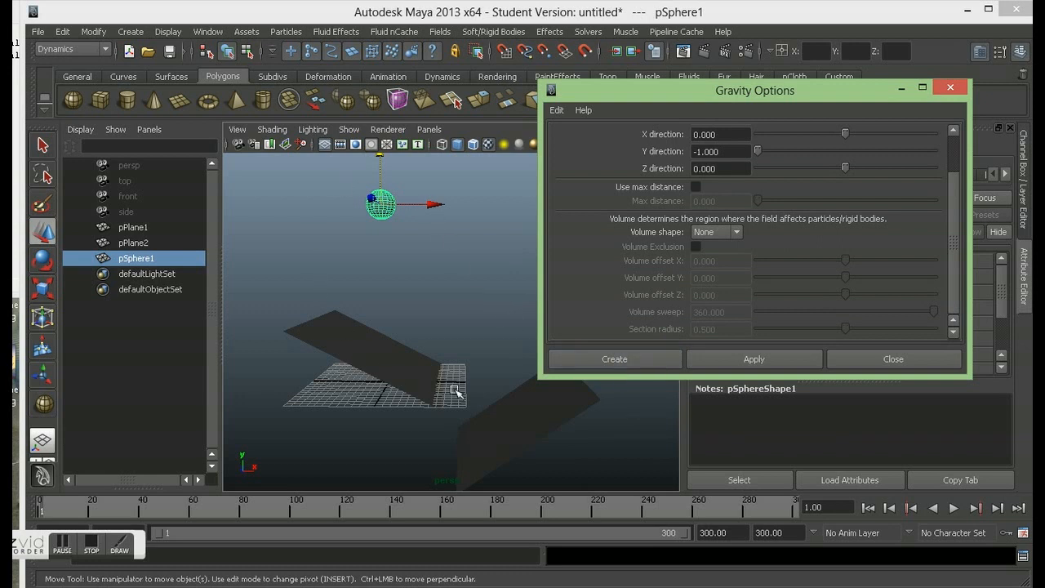
pyautogui.click(630, 357)
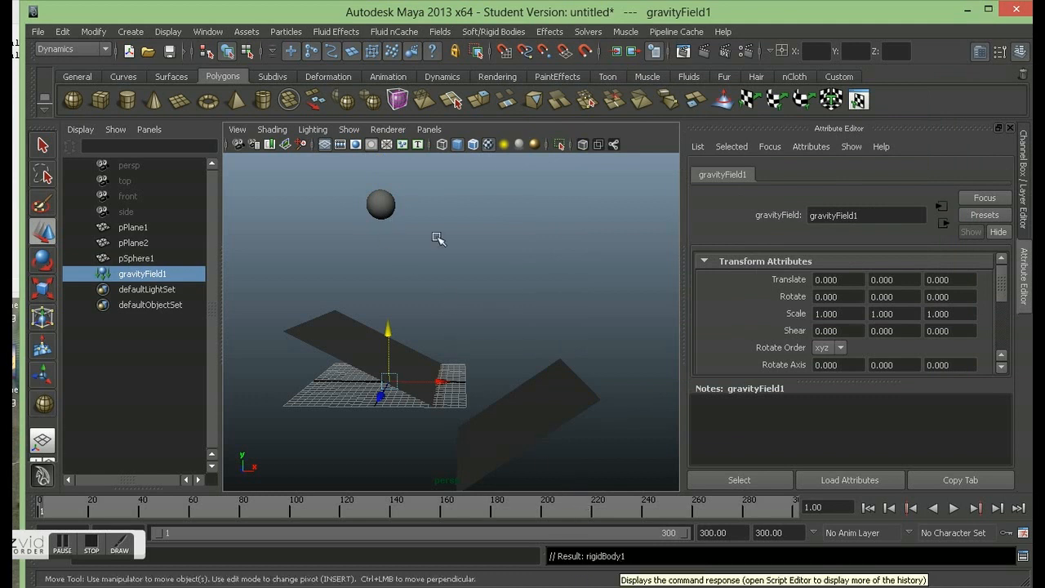
# - Play the simulation to check the sphere's motion under gravity and return to frame 1
pyautogui.click(377, 205)
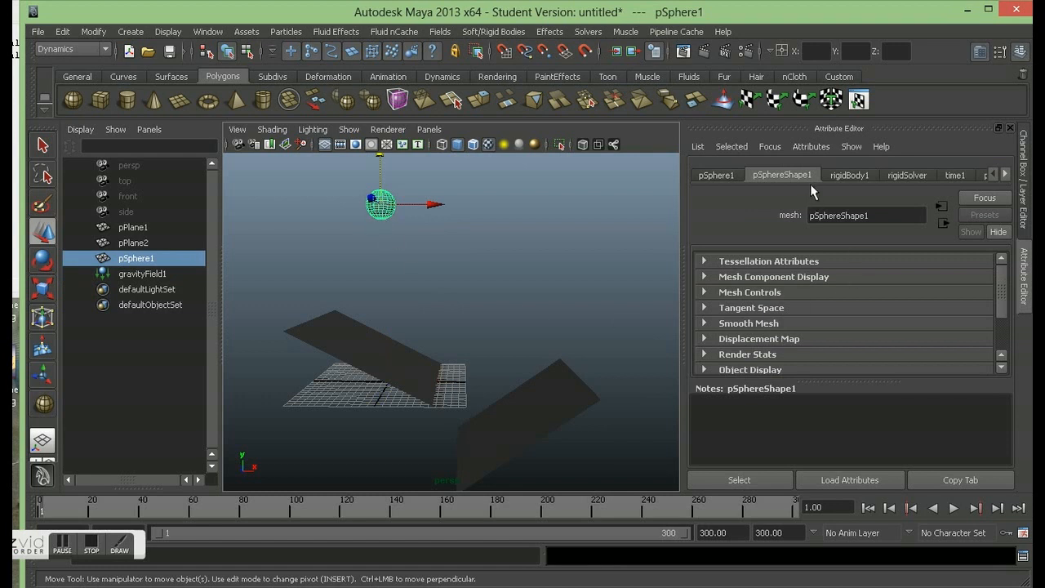
pyautogui.click(952, 508)
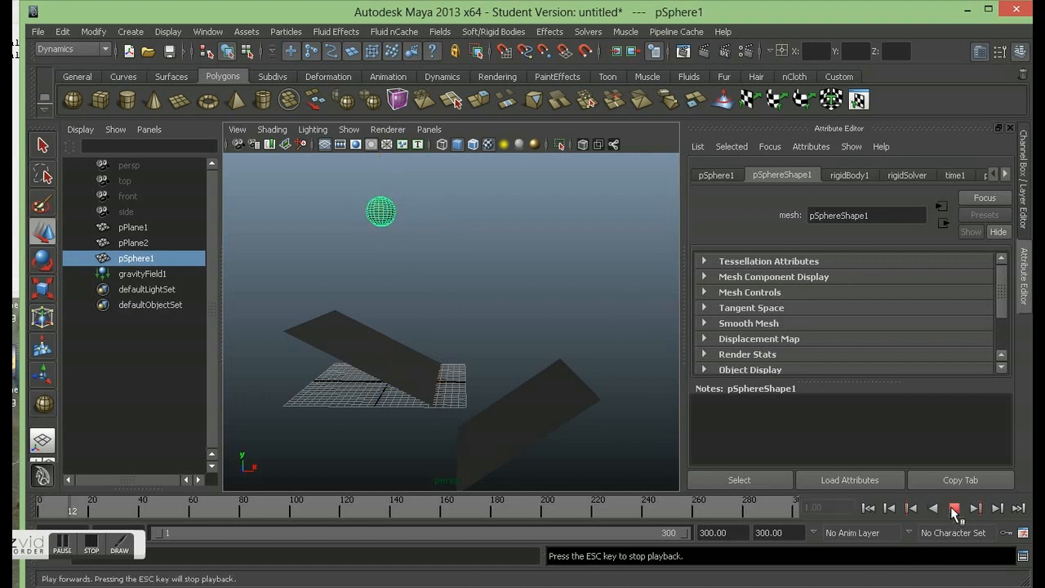
pyautogui.click(952, 509)
pyautogui.click(953, 509)
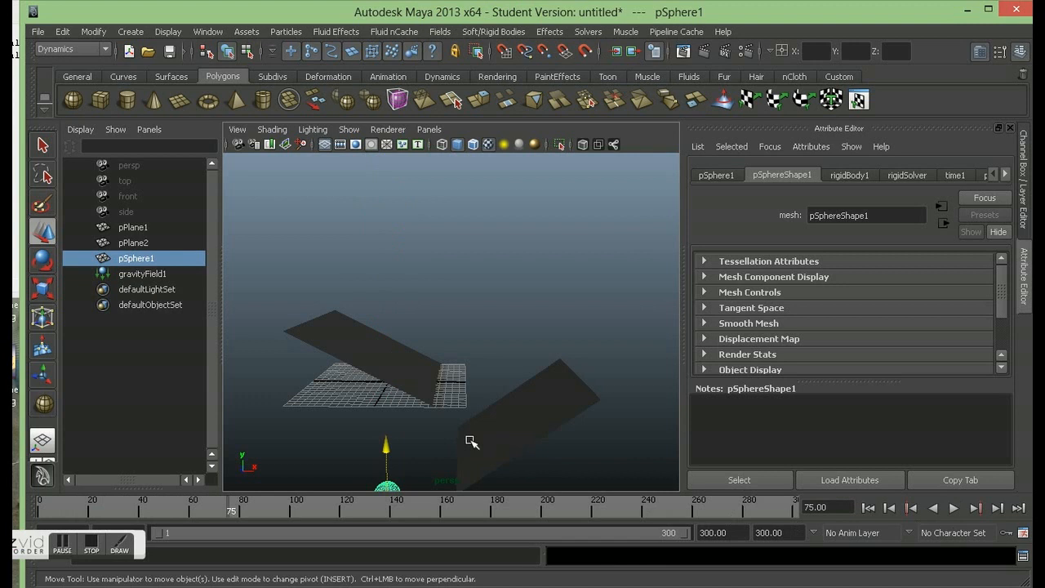
pyautogui.moveTo(112, 512); pyautogui.dragTo(41, 511)
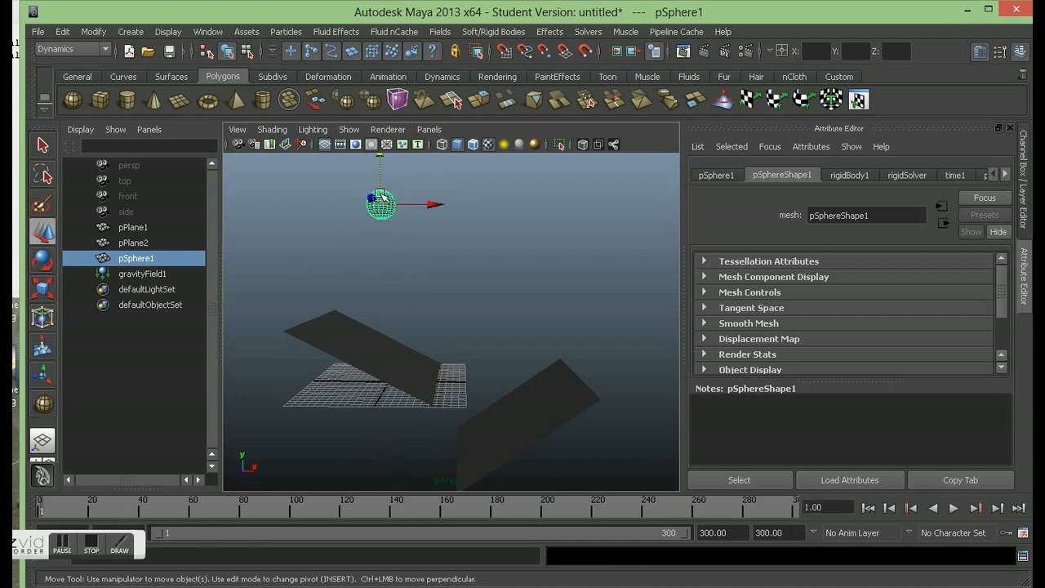
# - Examine the sphere's rigid body attributes, including mass, bounciness, friction and the active setting
pyautogui.click(1022, 164)
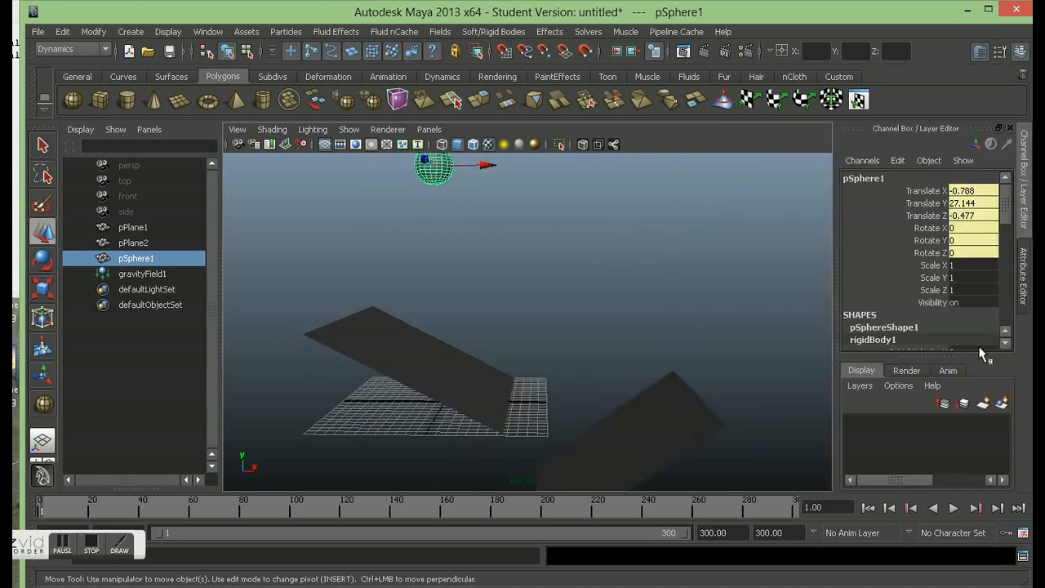
pyautogui.scroll(-3, 958, 332)
pyautogui.scroll(-2, 959, 332)
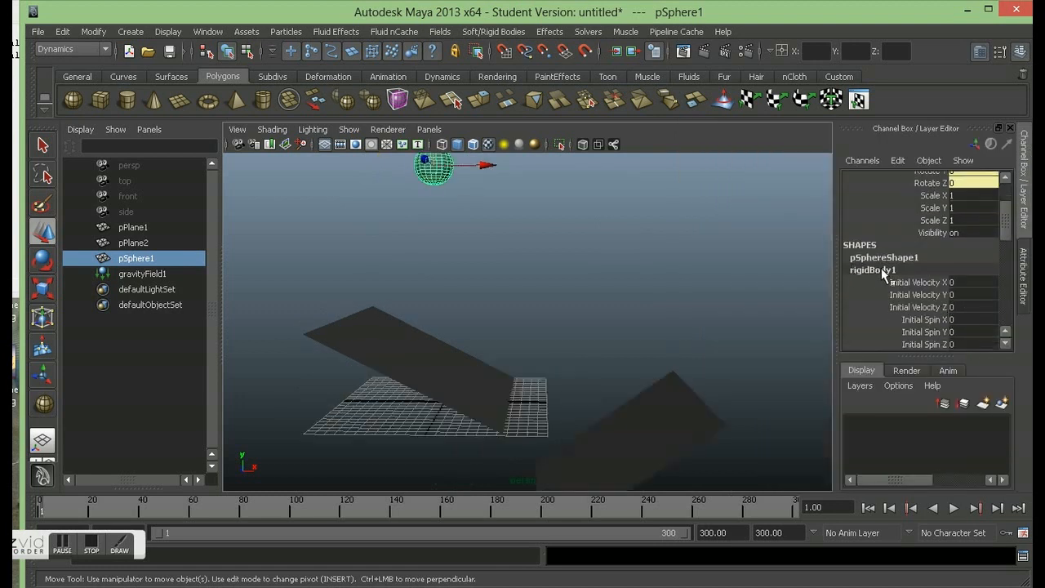
pyautogui.scroll(-3, 918, 298)
pyautogui.scroll(-5, 918, 298)
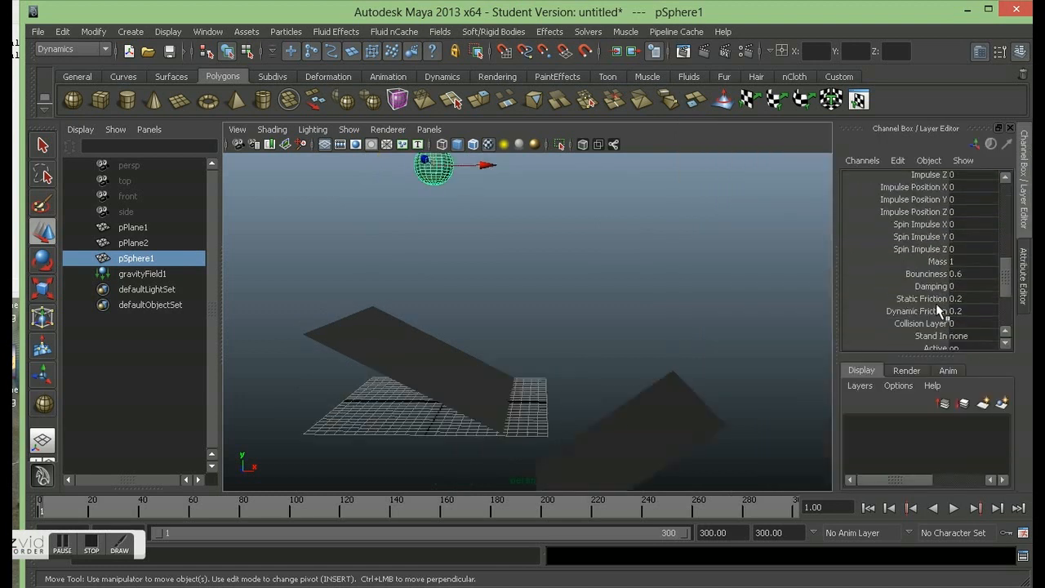
pyautogui.scroll(-2, 938, 301)
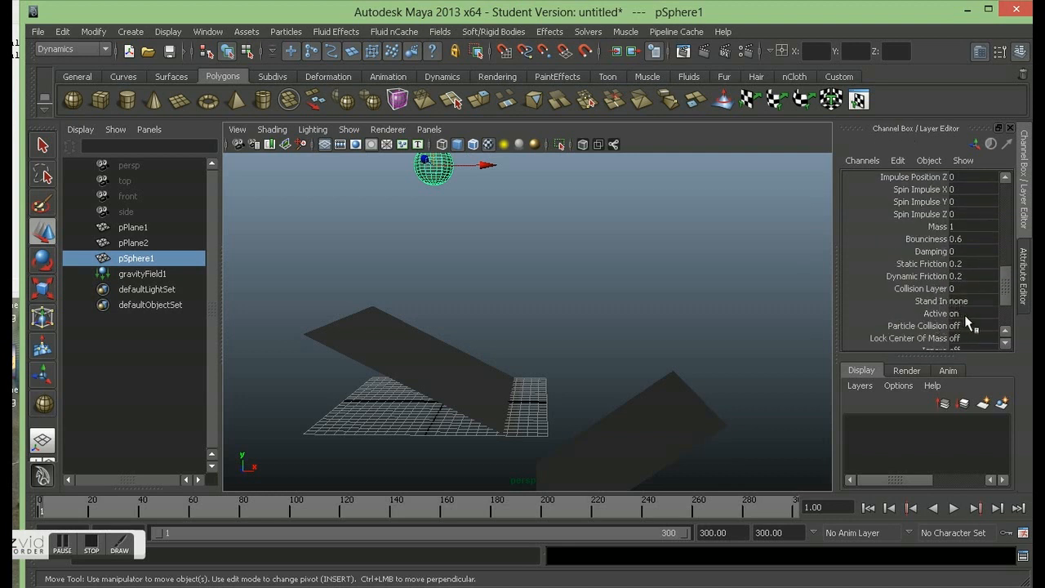
pyautogui.scroll(-1, 937, 319)
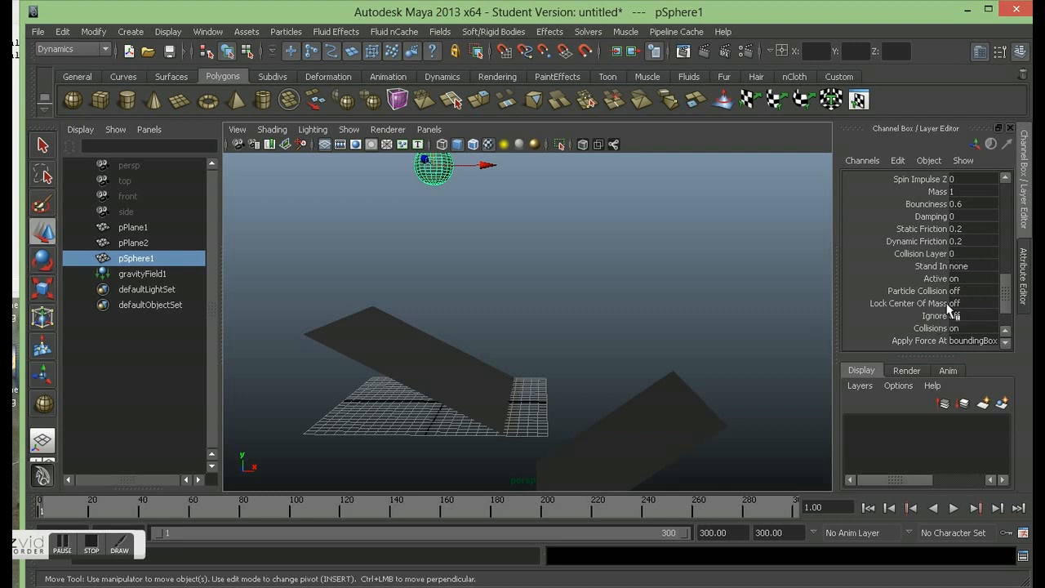
pyautogui.scroll(8, 942, 323)
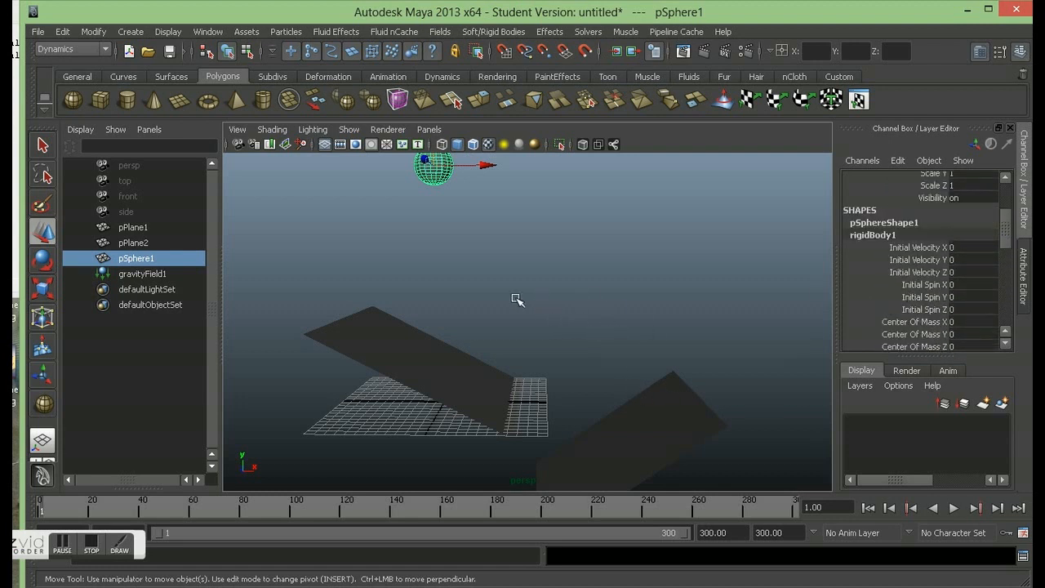
# - Make both tilted planes passive rigid bodies
pyautogui.click(420, 354)
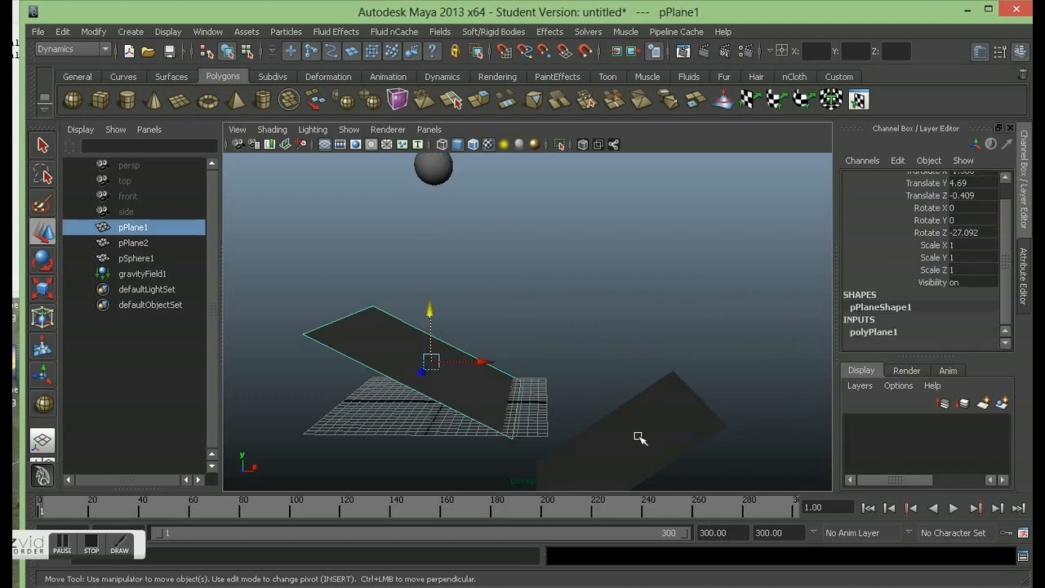
pyautogui.keyDown('shift'); pyautogui.click(635, 430); pyautogui.keyUp('shift')
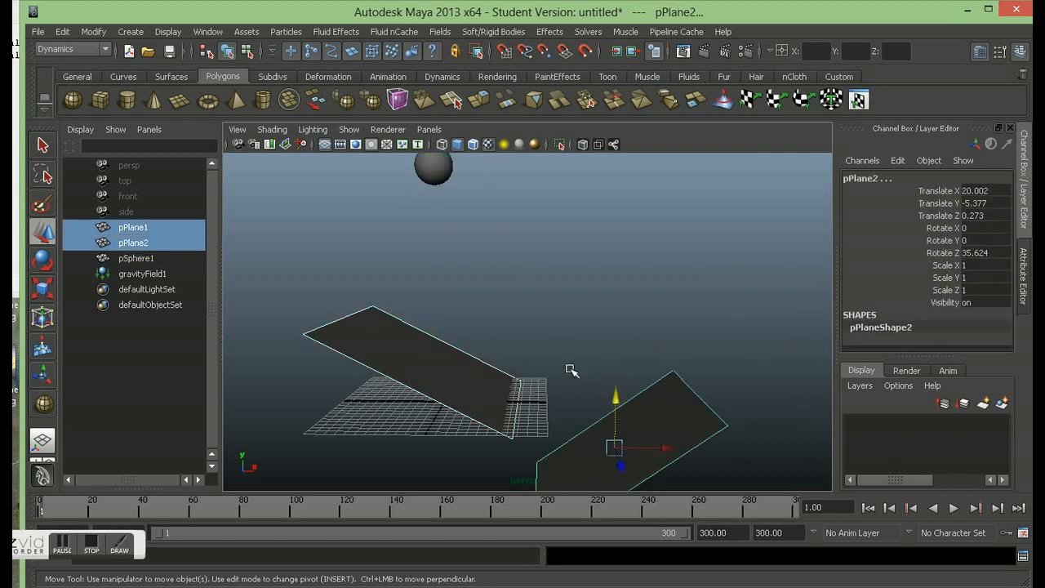
pyautogui.click(493, 31)
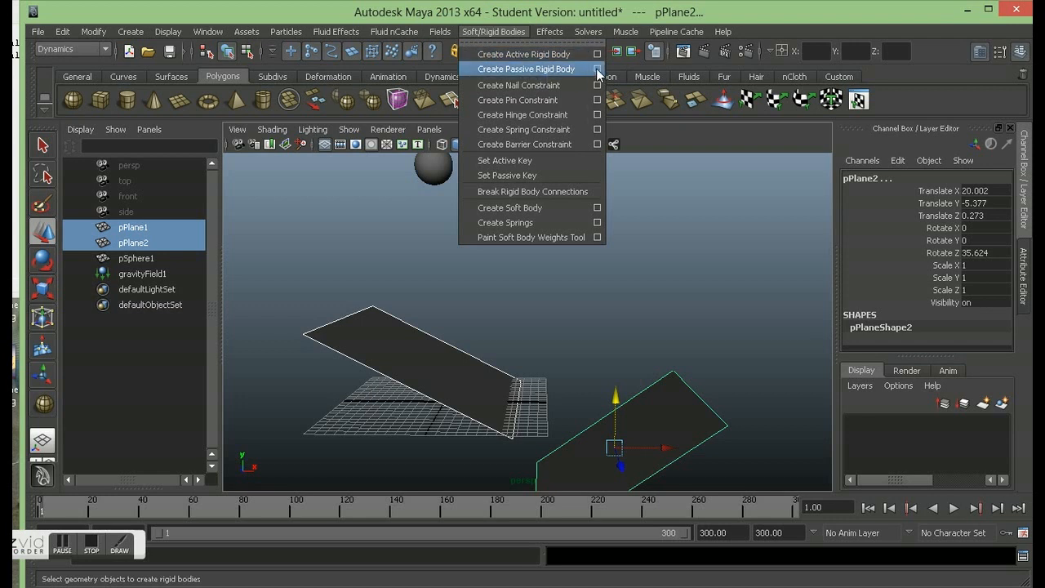
pyautogui.click(546, 72)
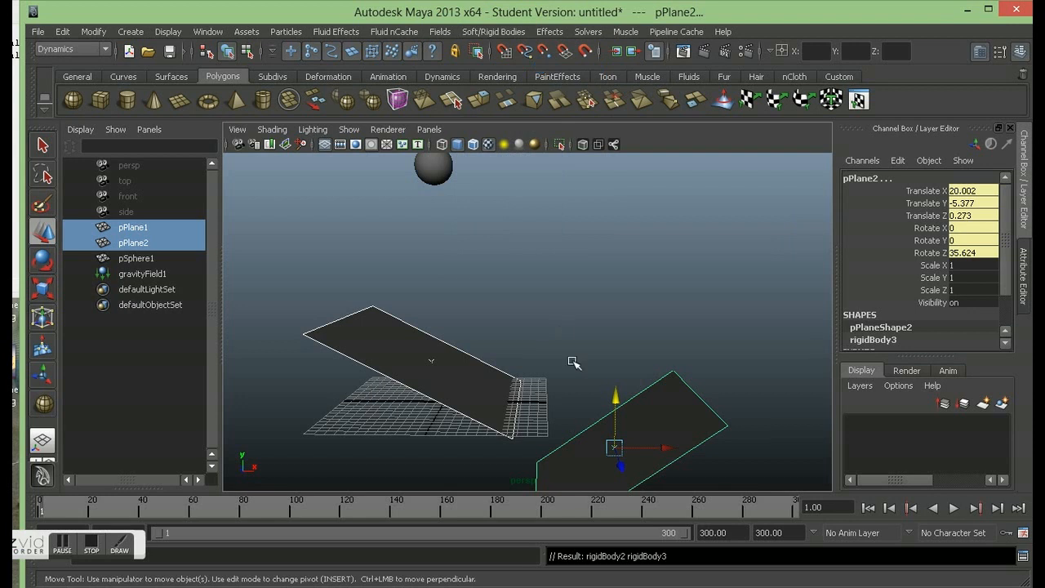
# - Examine the planes' rigid body attributes, including mass, bounciness, friction, collision layer and the active setting
pyautogui.scroll(-1, 1009, 262)
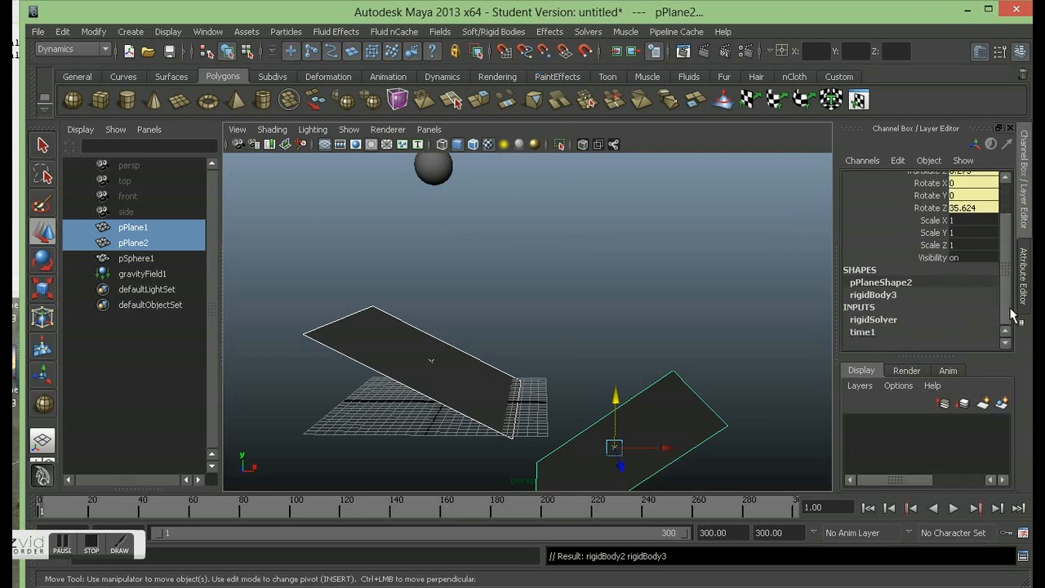
pyautogui.click(873, 321)
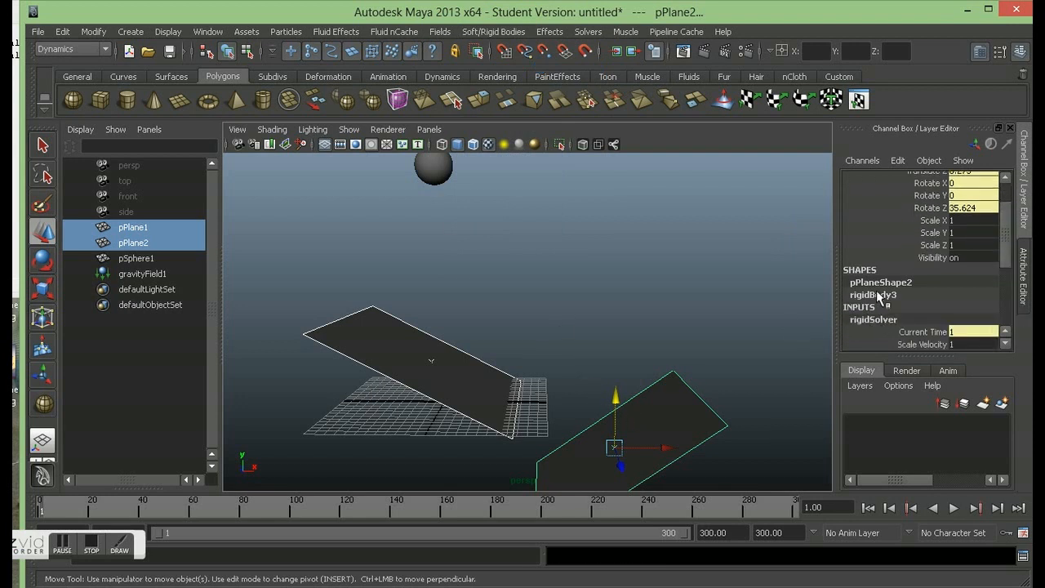
pyautogui.click(876, 294)
pyautogui.scroll(-5, 875, 305)
pyautogui.scroll(-3, 887, 259)
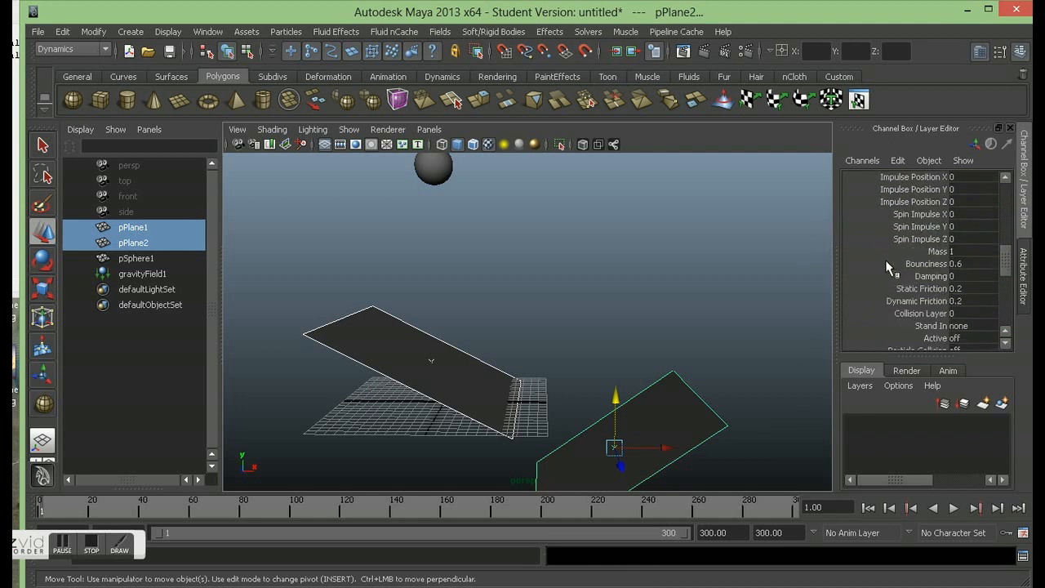
pyautogui.scroll(-1, 917, 298)
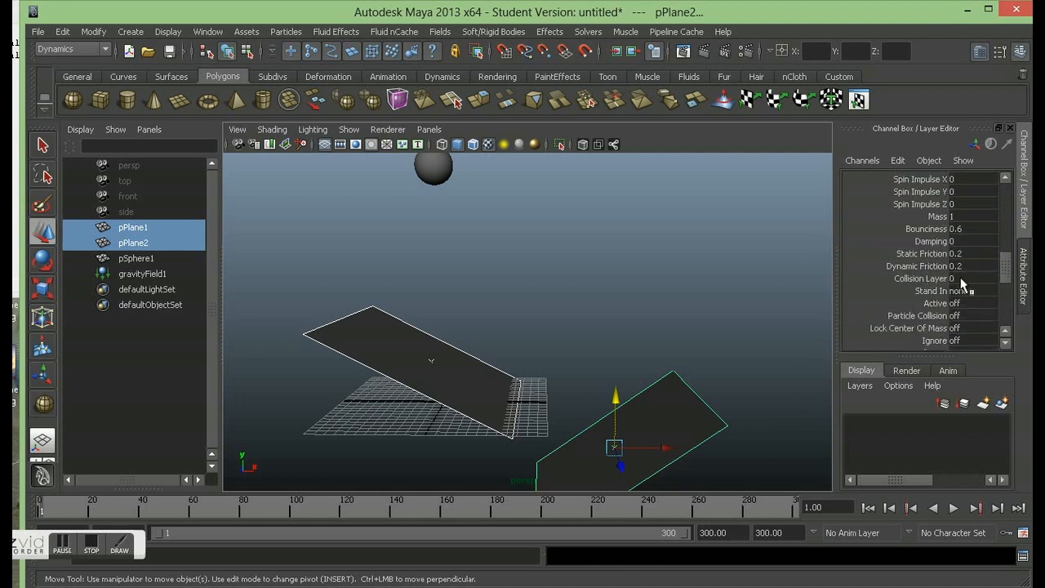
# - Select the sphere and play the simulation to check how it collides with the two planes
pyautogui.click(430, 167)
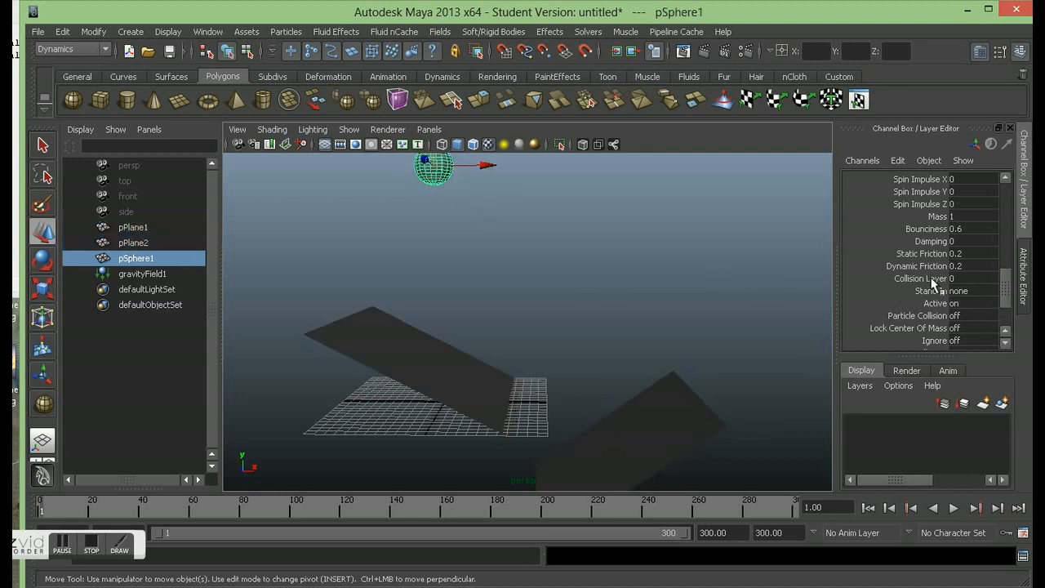
pyautogui.click(953, 508)
pyautogui.click(954, 507)
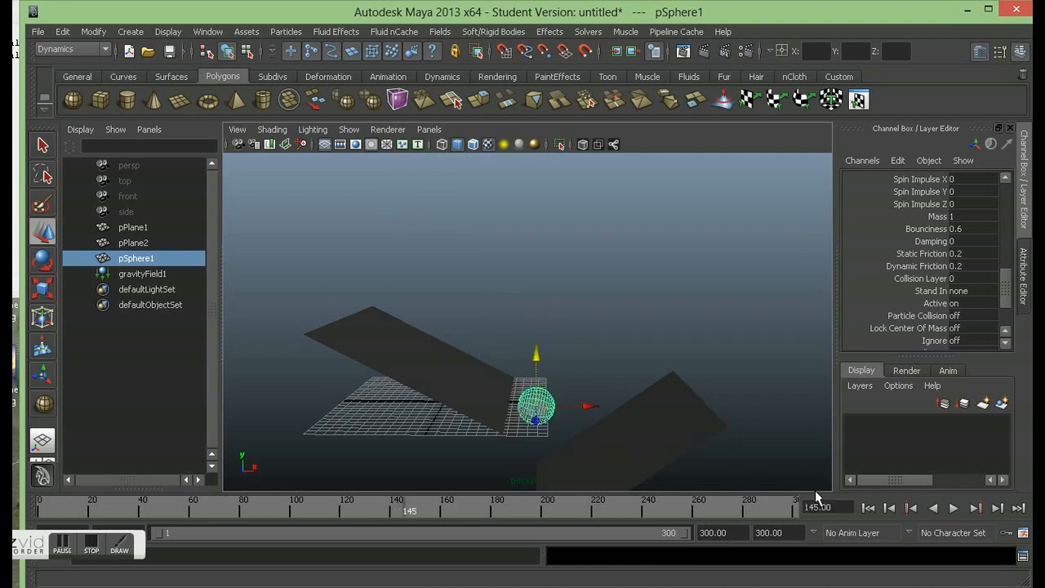
# - Save the animation preferences and replay the simulation from frame 1
pyautogui.click(1022, 532)
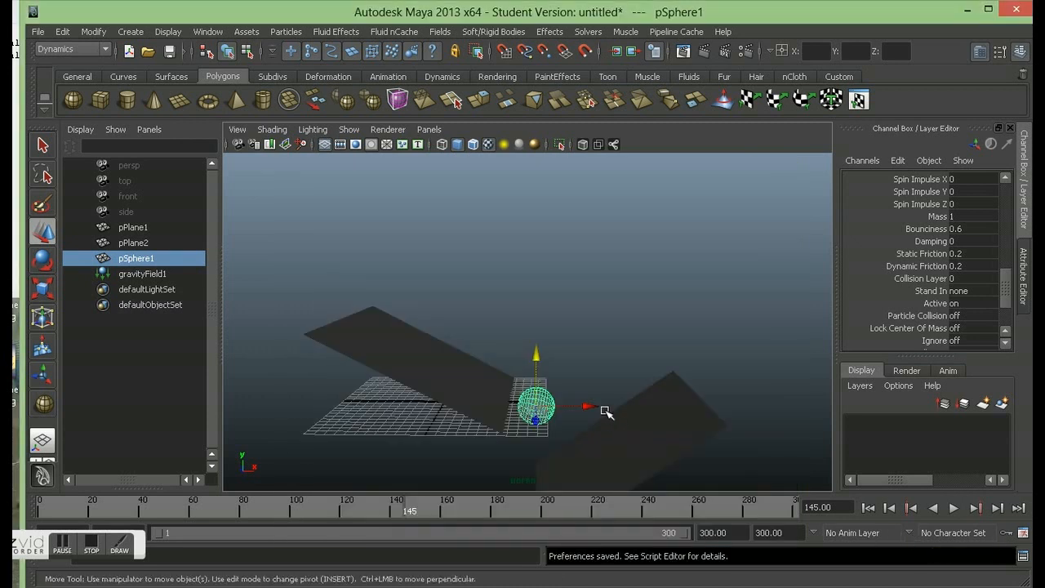
pyautogui.click(40, 508)
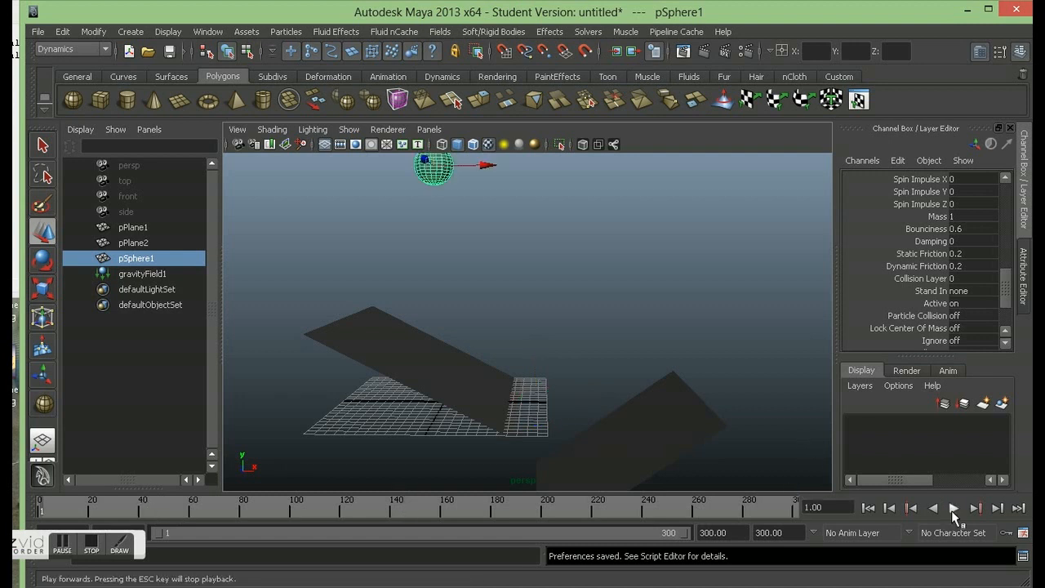
pyautogui.click(953, 508)
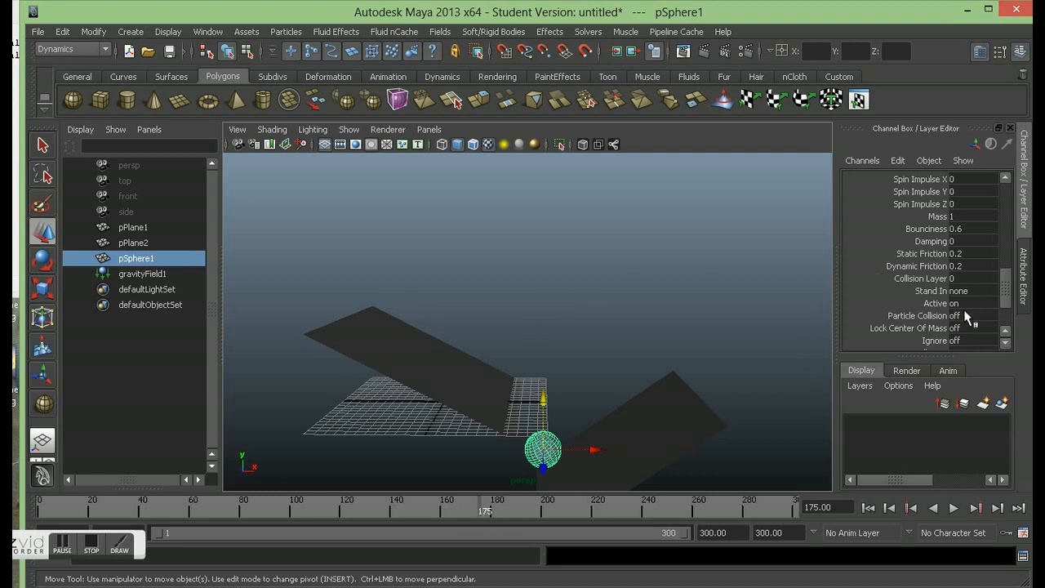
# - Set the collision layer of pPlane2's rigid body to 1
pyautogui.click(448, 373)
pyautogui.click(641, 426)
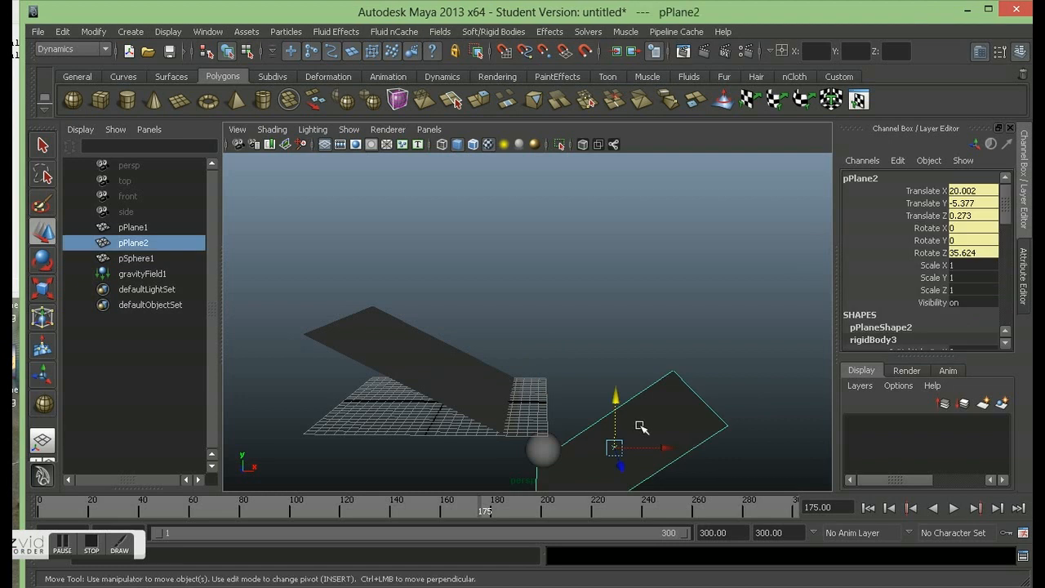
pyautogui.scroll(-6, 990, 251)
pyautogui.scroll(-3, 950, 286)
pyautogui.scroll(-3, 963, 297)
pyautogui.click(955, 291)
pyautogui.write('1')
pyautogui.press('Return')
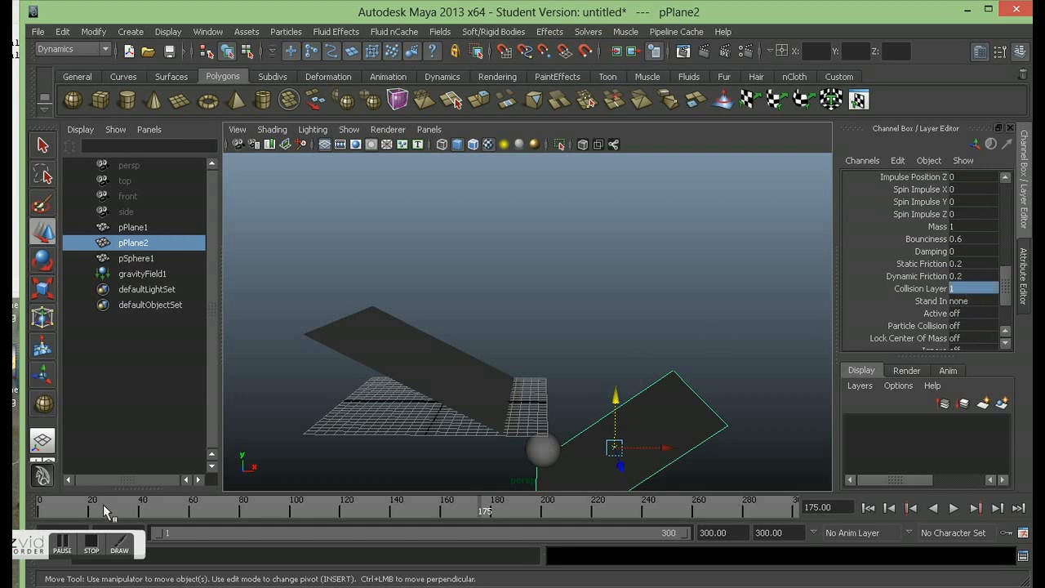
# - Replay the simulation from frame 1 to check the sphere against the plane on the different collision layer
pyautogui.hotkey('alt', 'shift', 'v')
pyautogui.hotkey('alt', 'v')
pyautogui.click(954, 507)
pyautogui.click(954, 508)
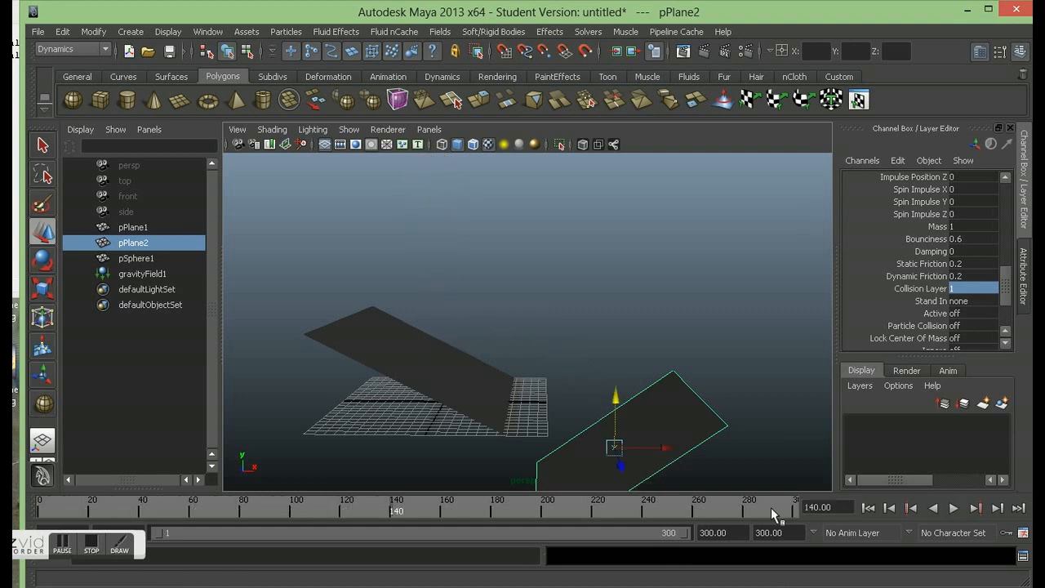
# - Set pPlane2's collision layer to 0, replay the simulation from frame 1 and return to the start
pyautogui.click(974, 291)
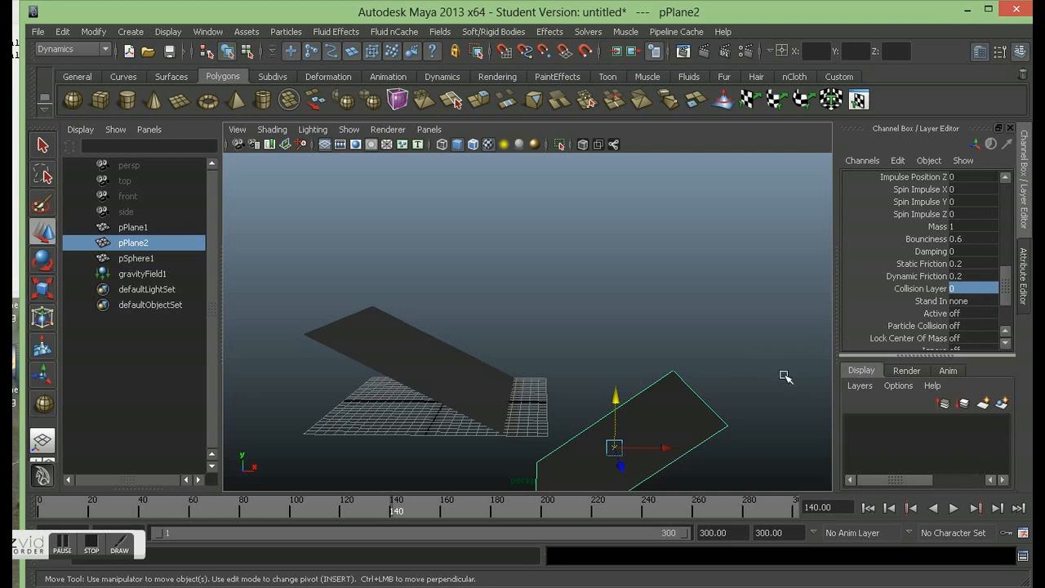
pyautogui.click(41, 506)
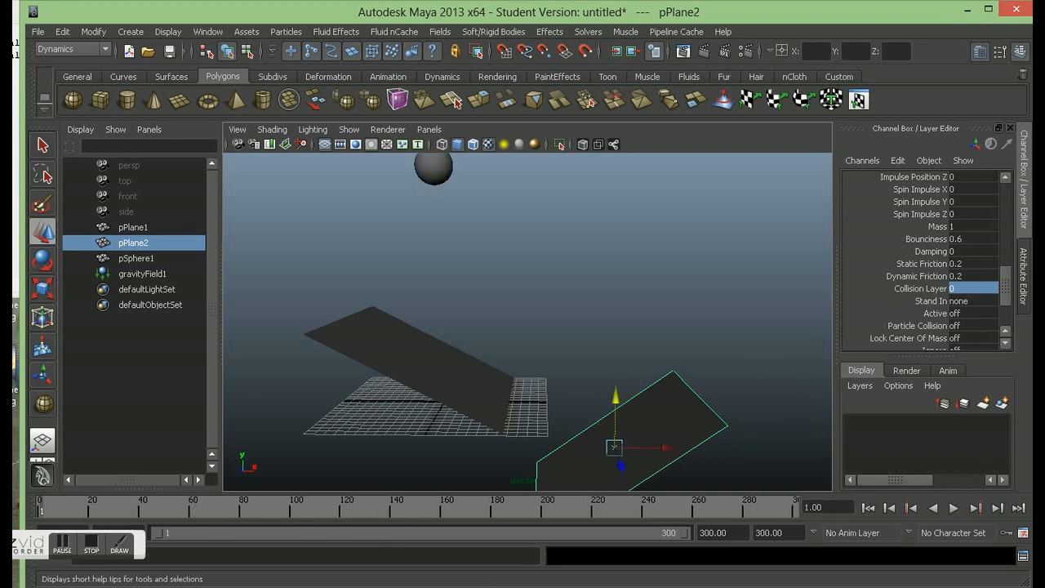
pyautogui.click(952, 507)
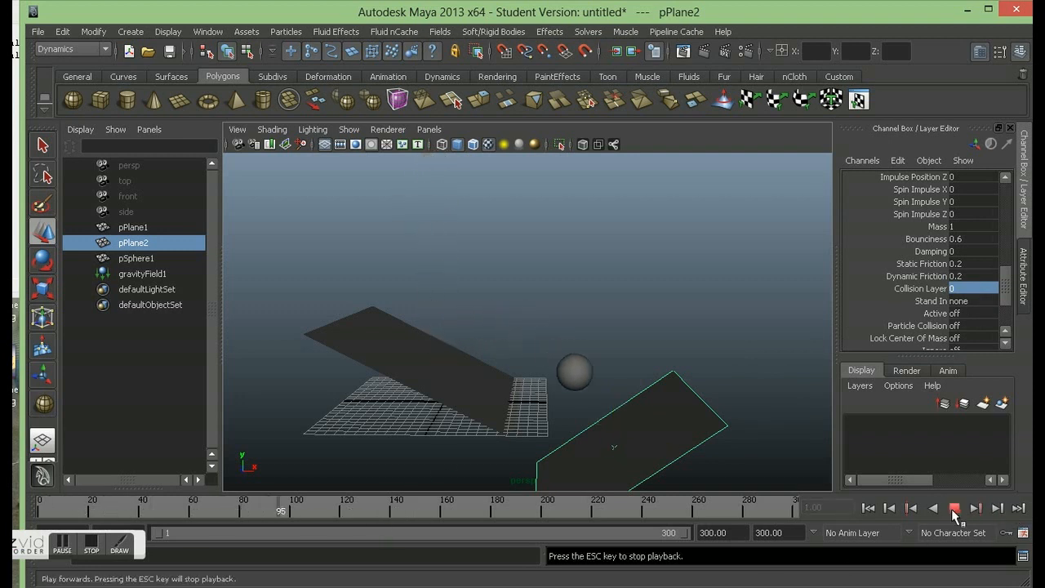
pyautogui.click(953, 508)
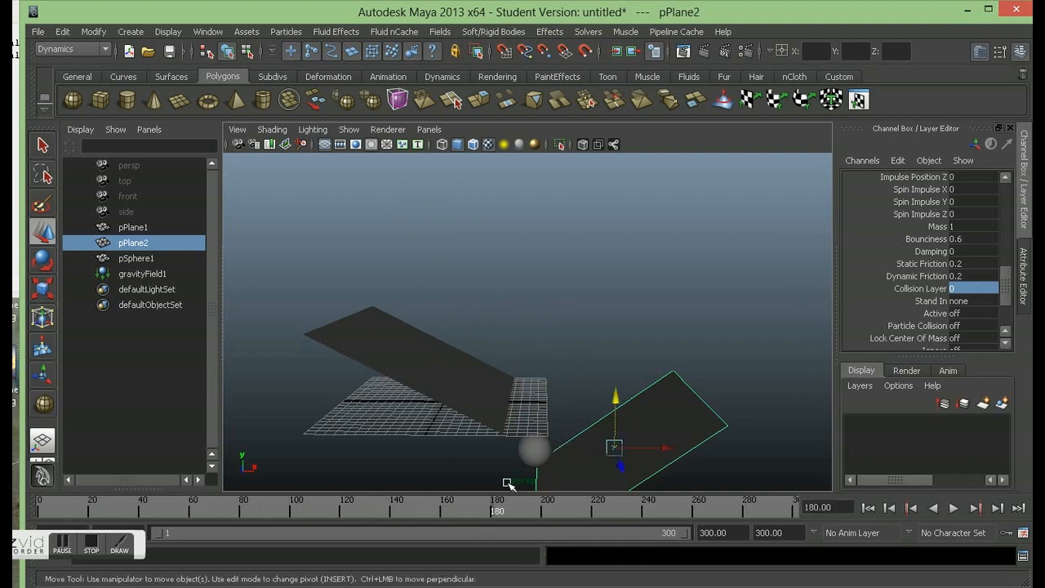
pyautogui.moveTo(244, 500); pyautogui.dragTo(40, 507)
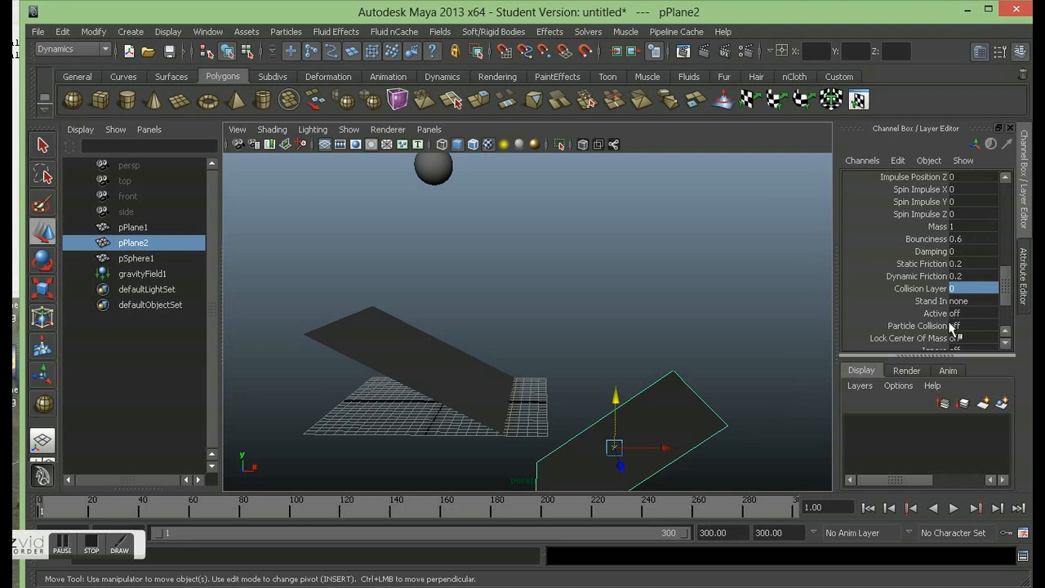
# - Set the sphere's bounciness to 1, play the simulation briefly and return to frame 1
pyautogui.click(441, 167)
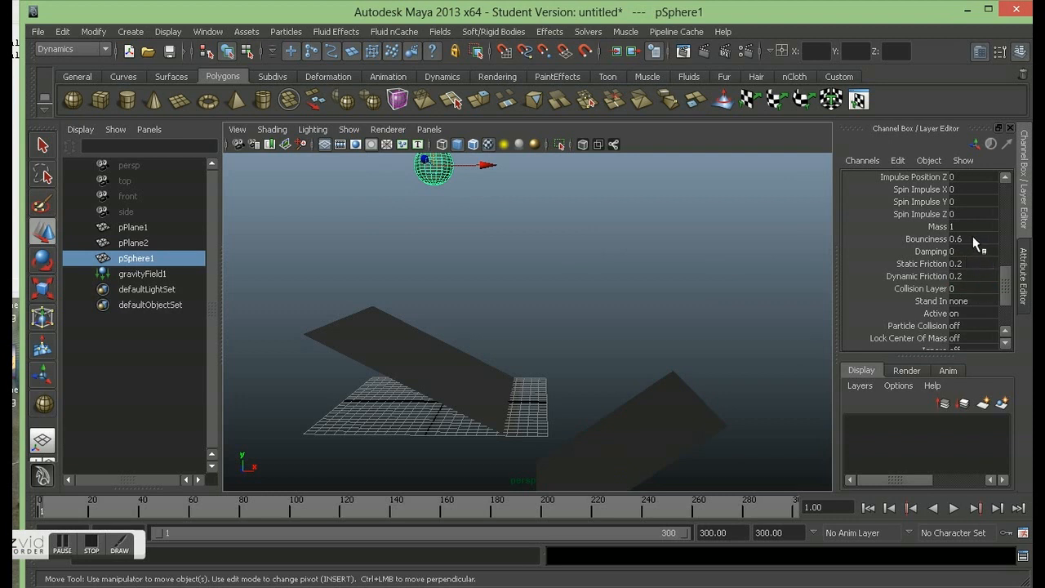
pyautogui.write('1')
pyautogui.press('Return')
pyautogui.click(953, 507)
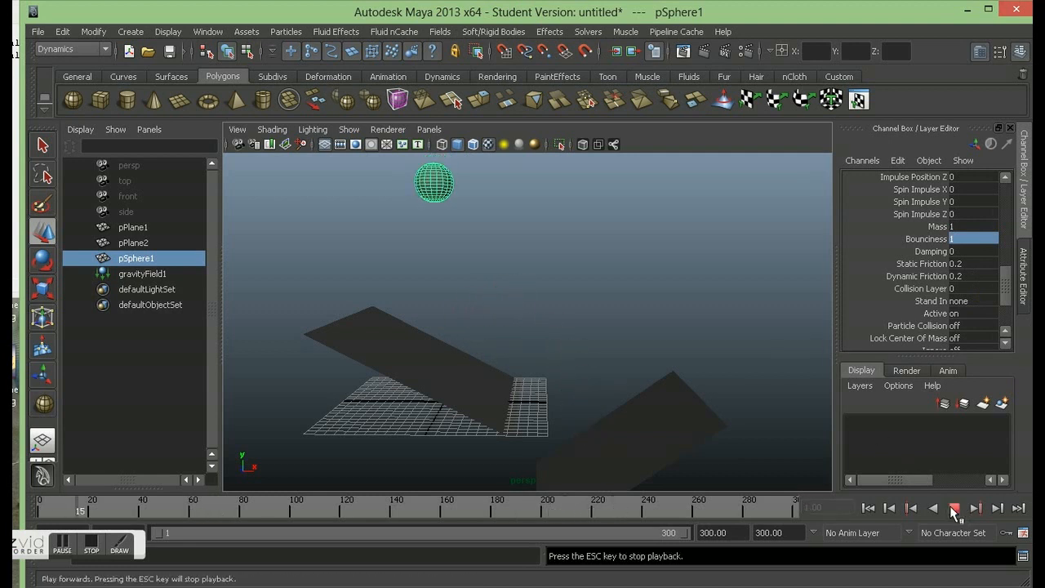
pyautogui.click(952, 507)
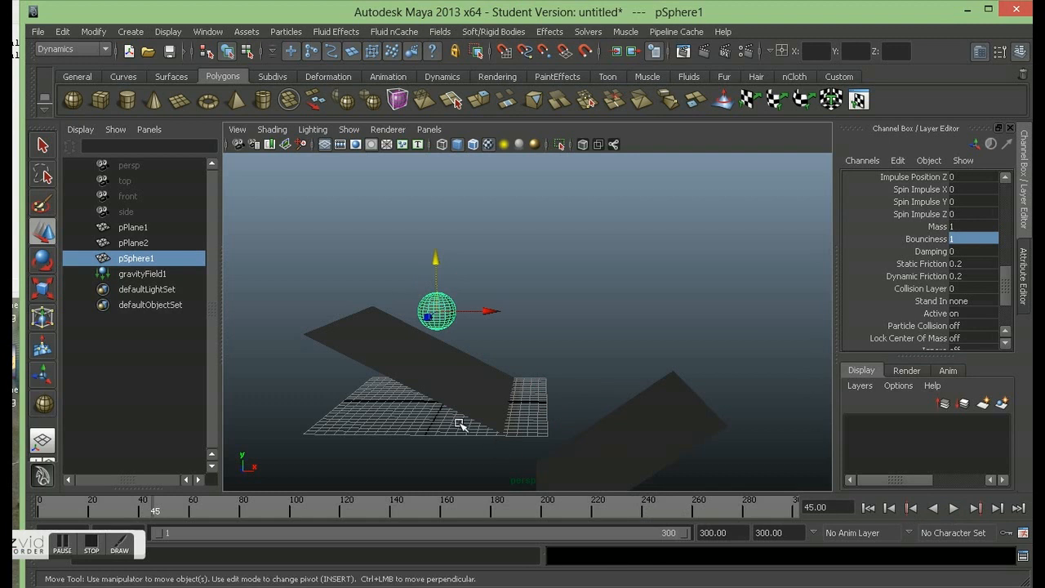
pyautogui.click(142, 511)
pyautogui.moveTo(143, 511); pyautogui.dragTo(41, 511)
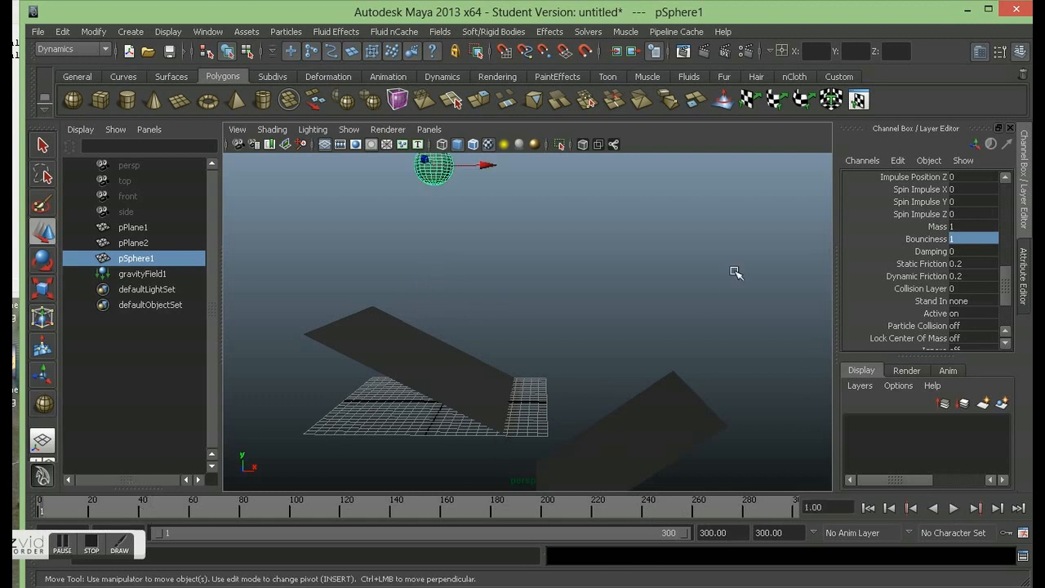
# - Set the sphere's bounciness to 0.4, play the simulation and return to frame 1
pyautogui.click(962, 242)
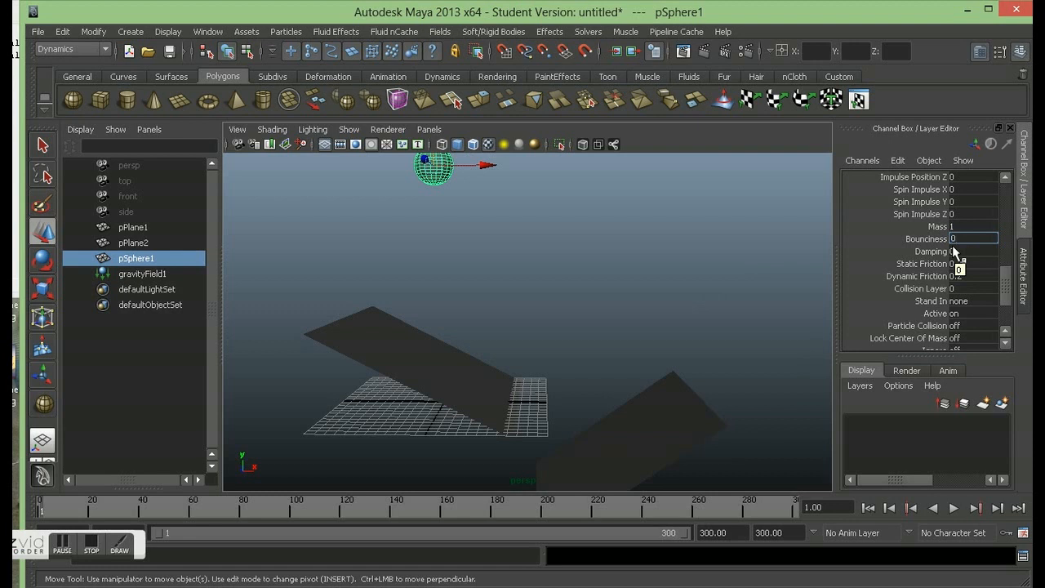
pyautogui.write('0.4')
pyautogui.press('Return')
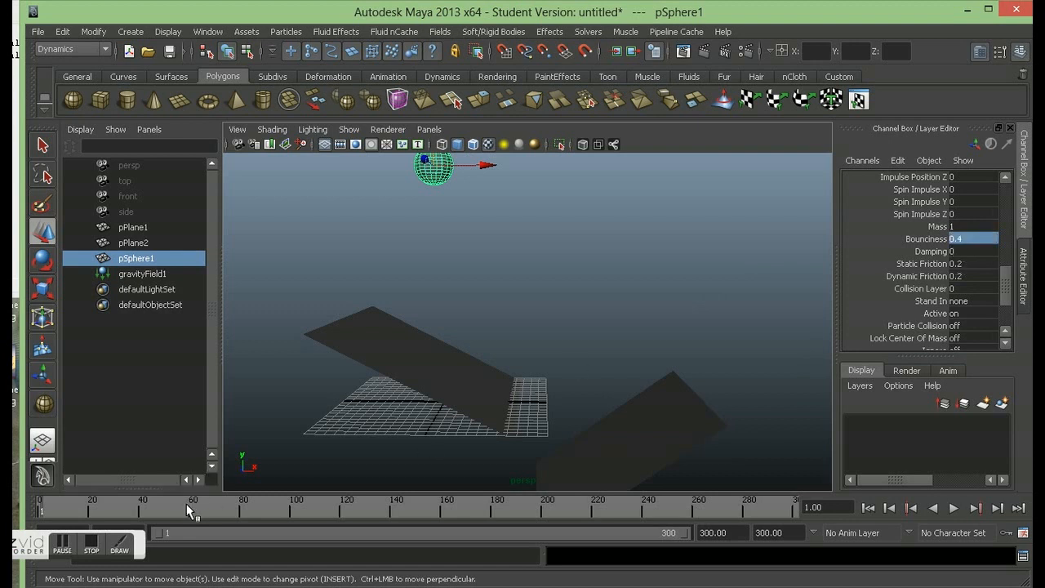
pyautogui.click(951, 510)
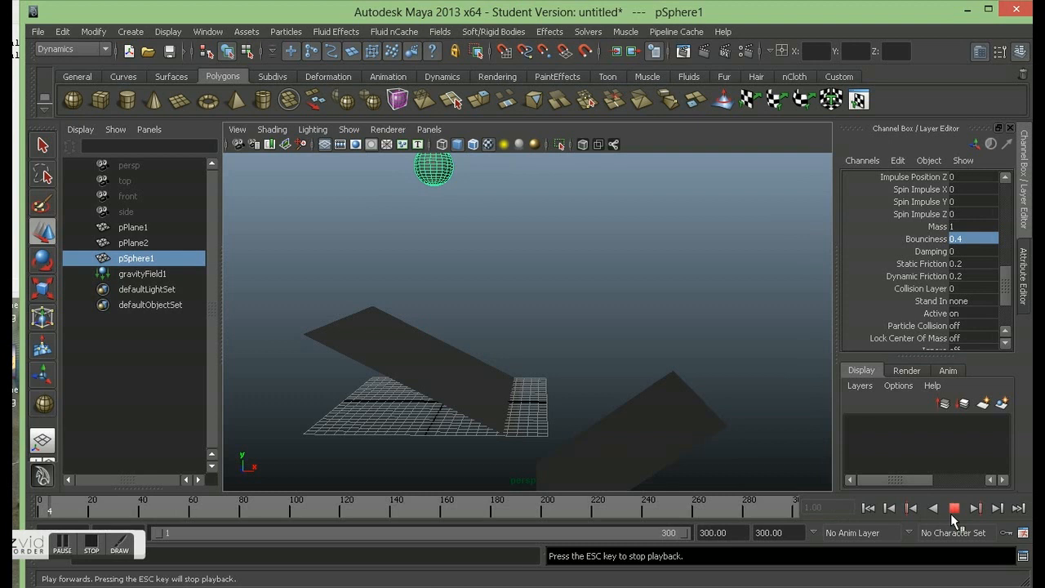
pyautogui.click(953, 507)
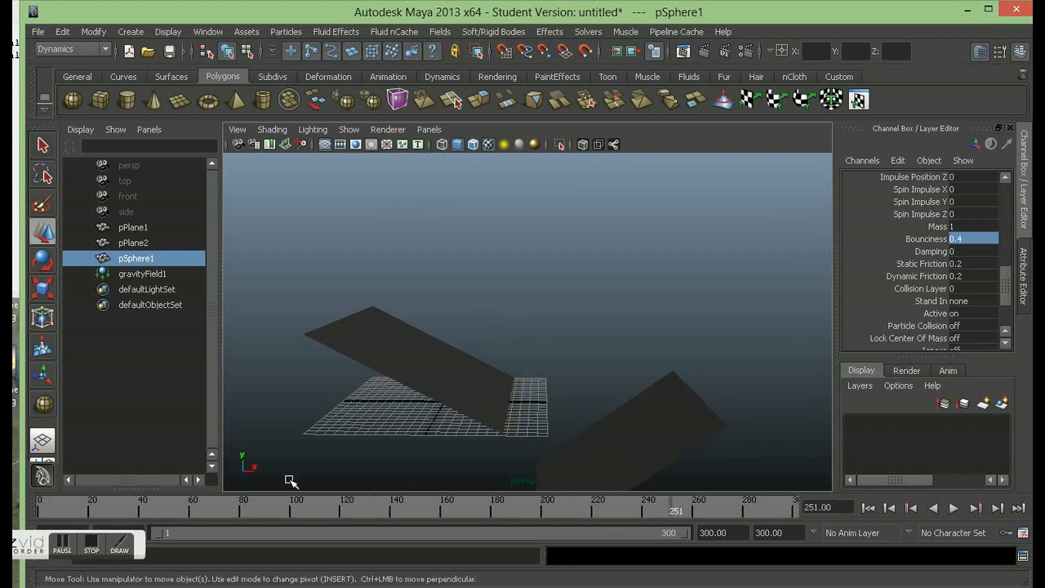
pyautogui.moveTo(234, 511); pyautogui.dragTo(41, 572)
pyautogui.moveTo(39, 526)
pyautogui.mouseDown()
pyautogui.moveTo(71, 519)
pyautogui.moveTo(344, 555)
pyautogui.moveTo(23, 517)
pyautogui.mouseUp()
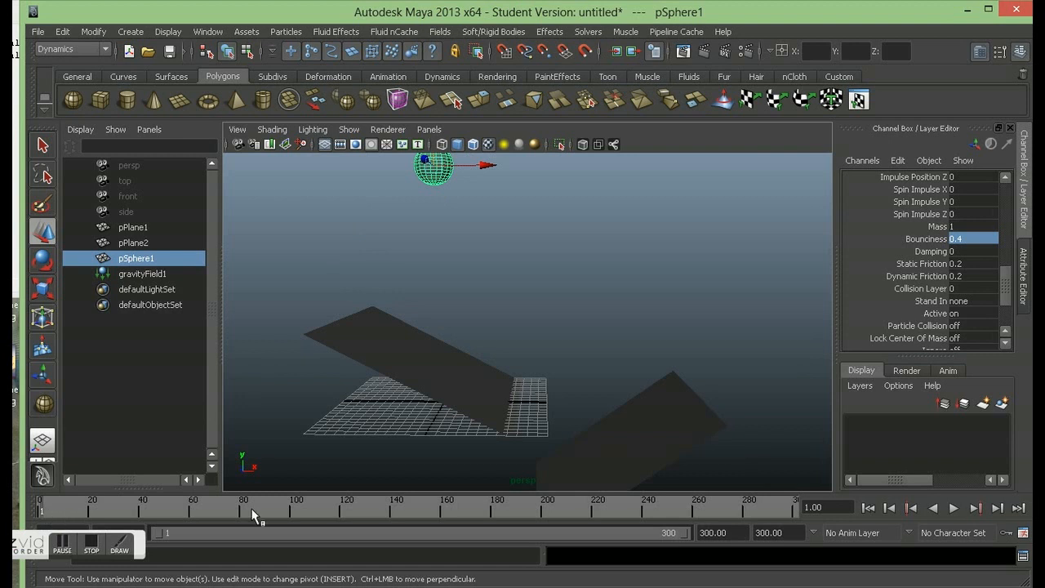
# - Play the simulation to frame 105 and turn the sphere's visibility off there
pyautogui.hotkey('alt', 'v')
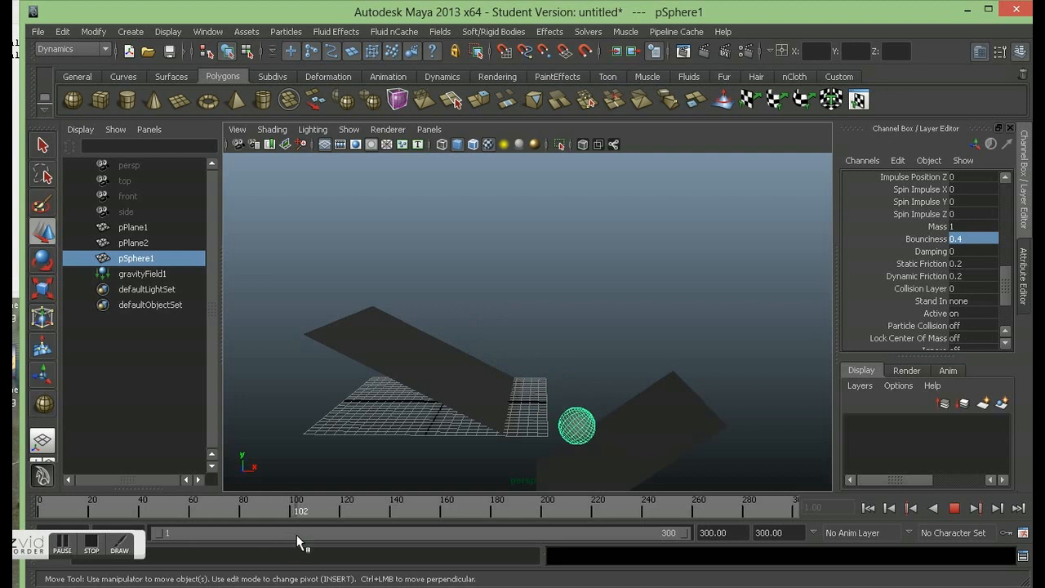
pyautogui.press('Escape')
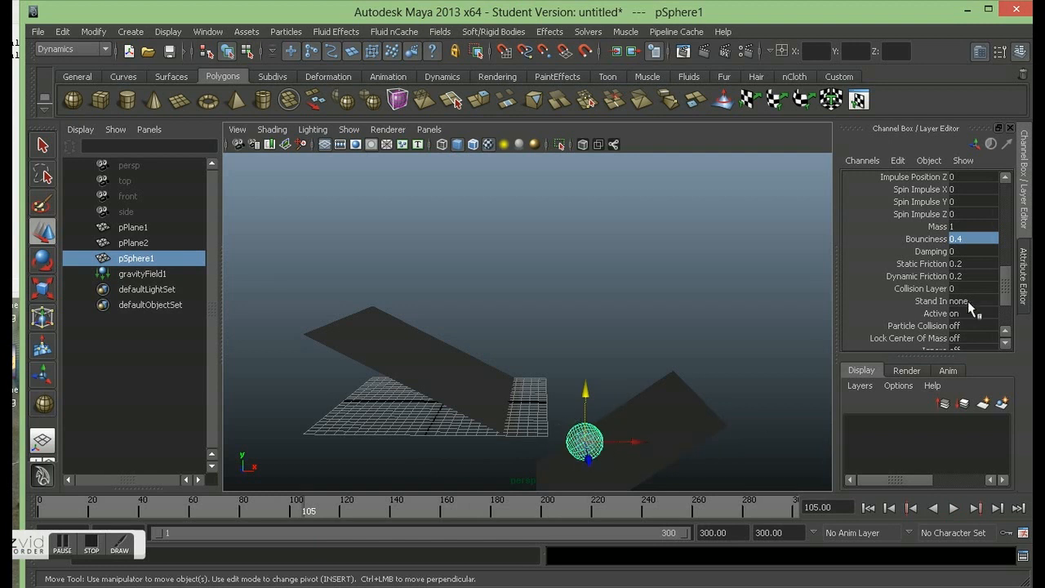
pyautogui.moveTo(1005, 290); pyautogui.dragTo(1020, 214)
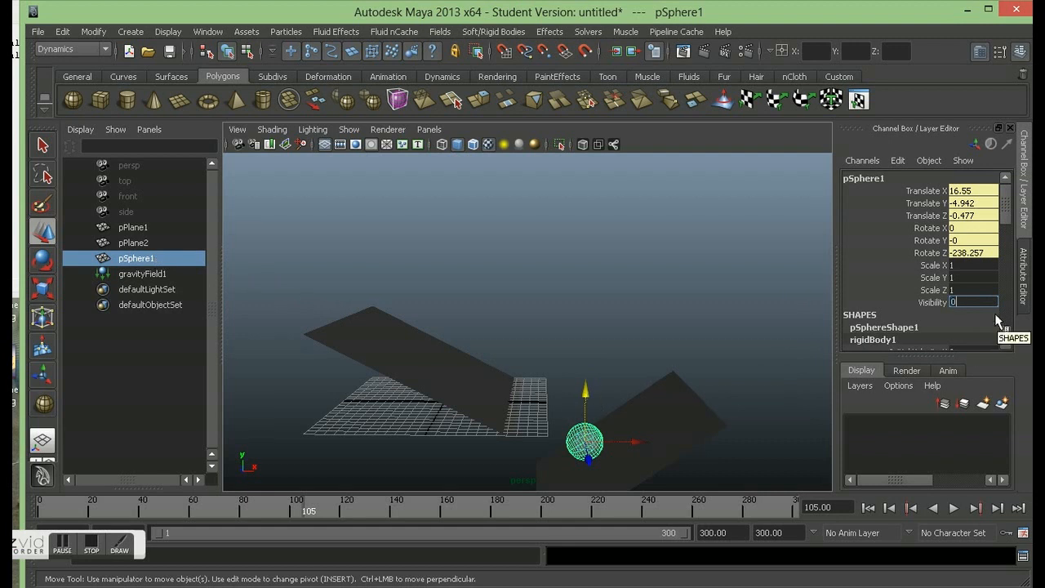
pyautogui.press('Return')
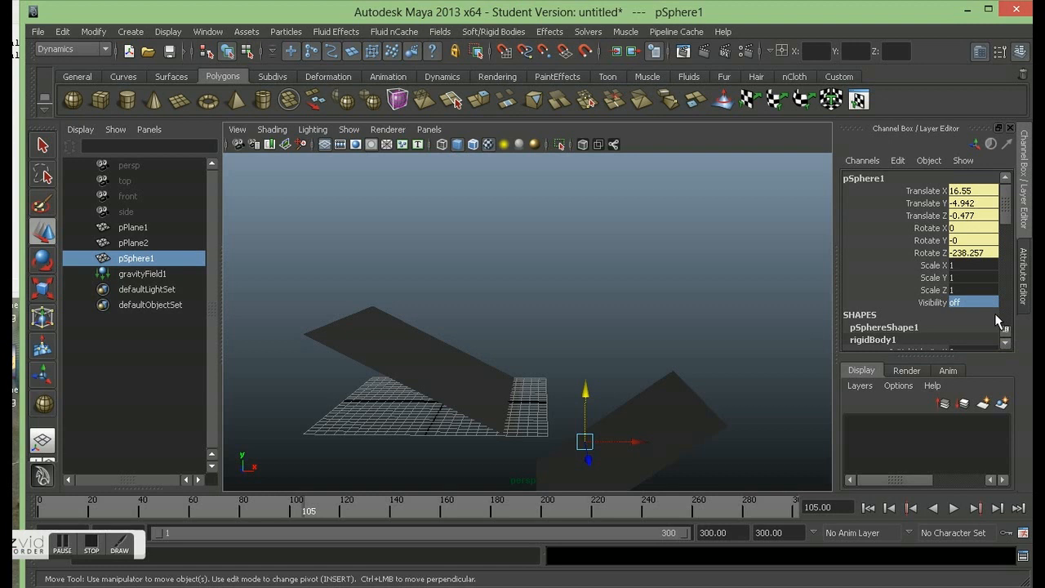
# - Set a keyframe on the sphere's disabled visibility at frame 105
pyautogui.click(878, 302)
pyautogui.rightClick(932, 299)
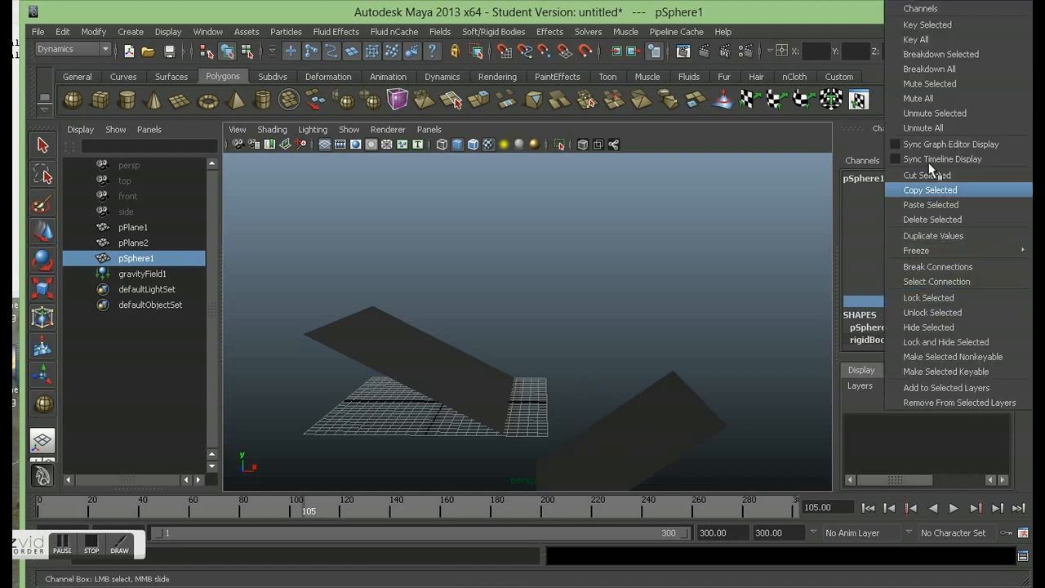
pyautogui.click(921, 24)
pyautogui.press('w')
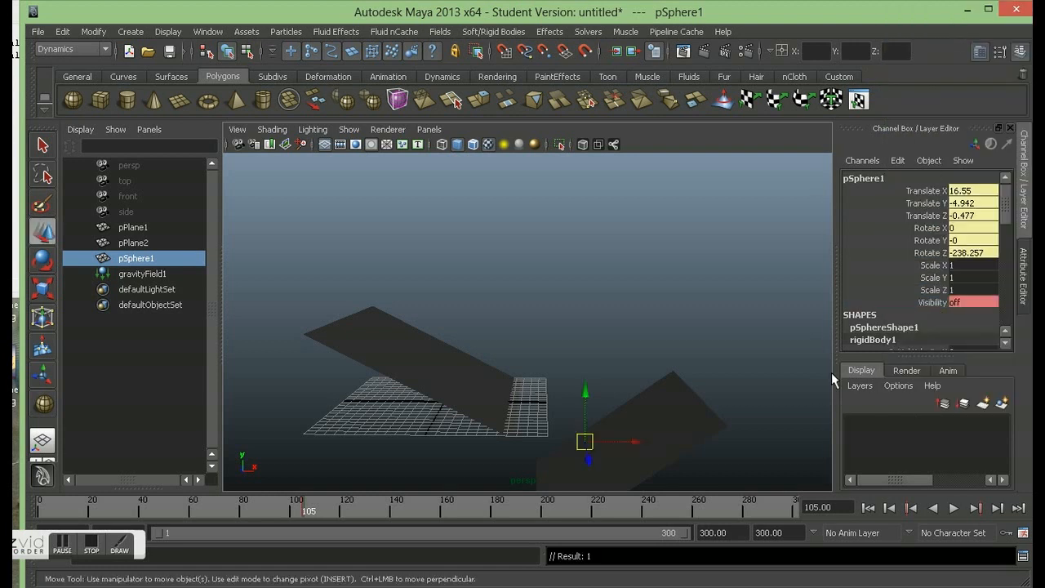
pyautogui.rightClick(933, 302)
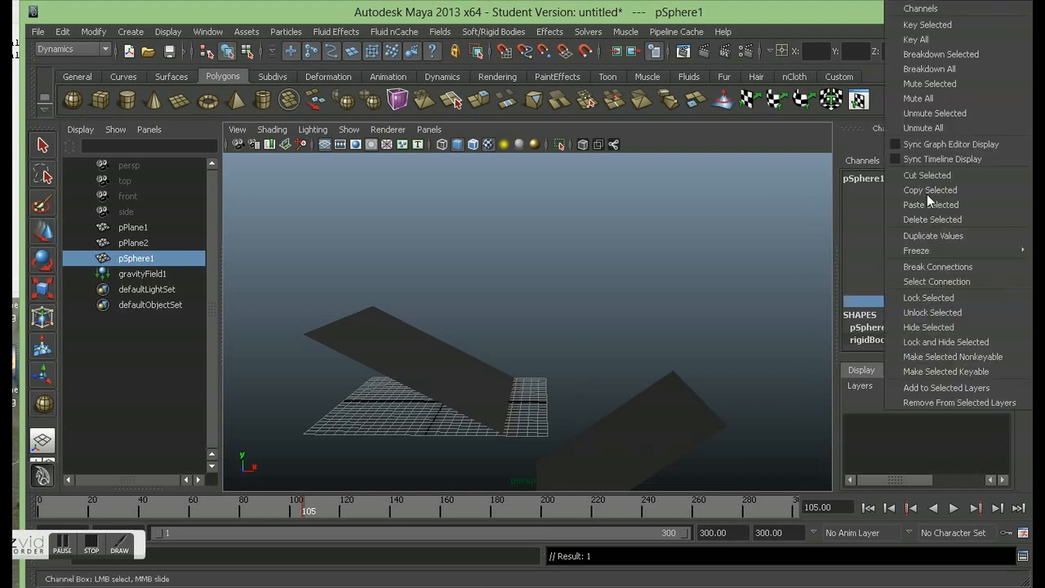
pyautogui.click(718, 194)
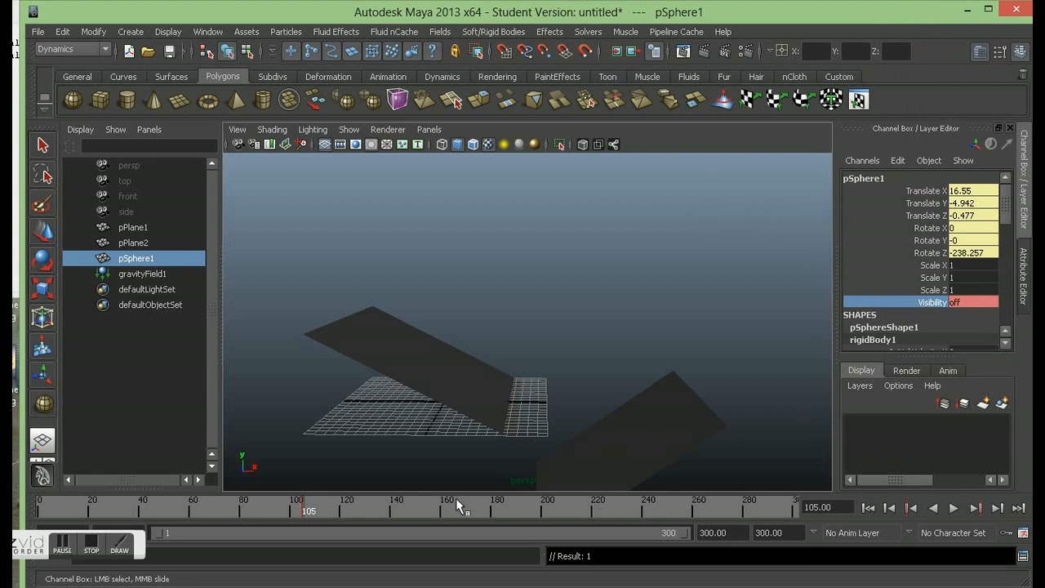
# - Step back to frame 104, turn the sphere's visibility on and key it there
pyautogui.click(890, 508)
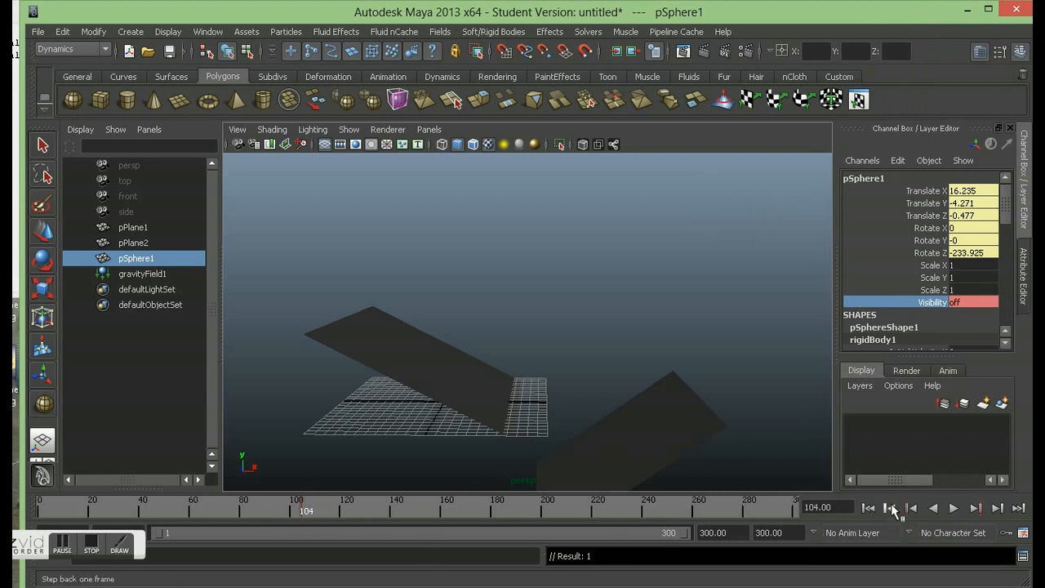
pyautogui.click(958, 305)
pyautogui.write('on')
pyautogui.press('Return')
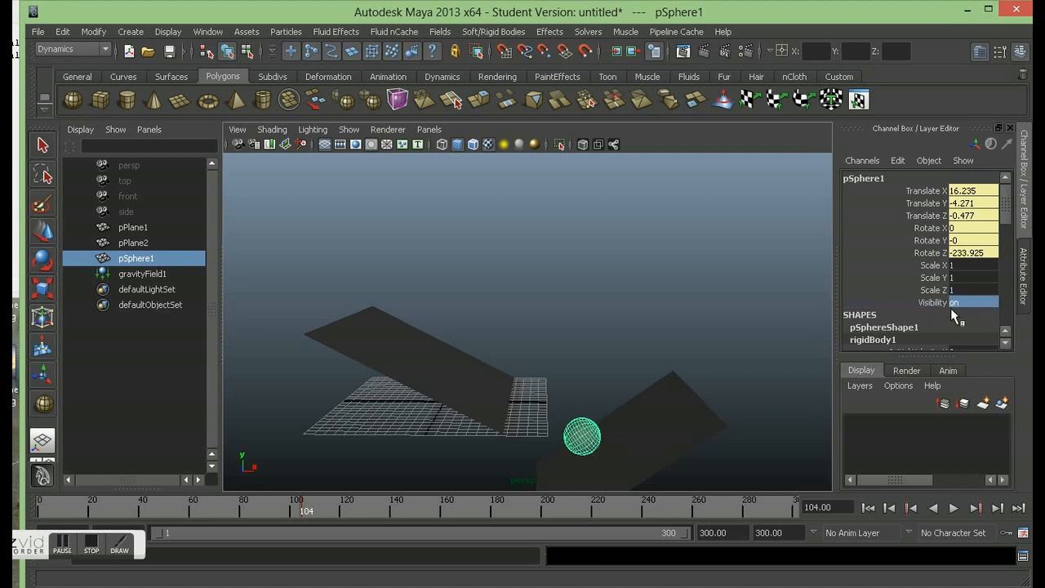
pyautogui.click(928, 301)
pyautogui.rightClick(929, 297)
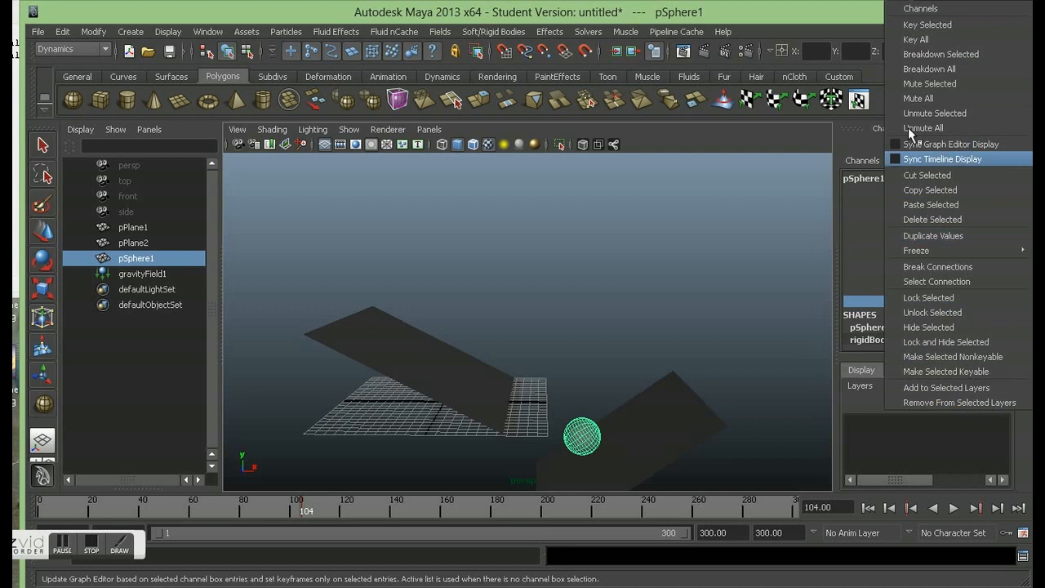
pyautogui.click(926, 26)
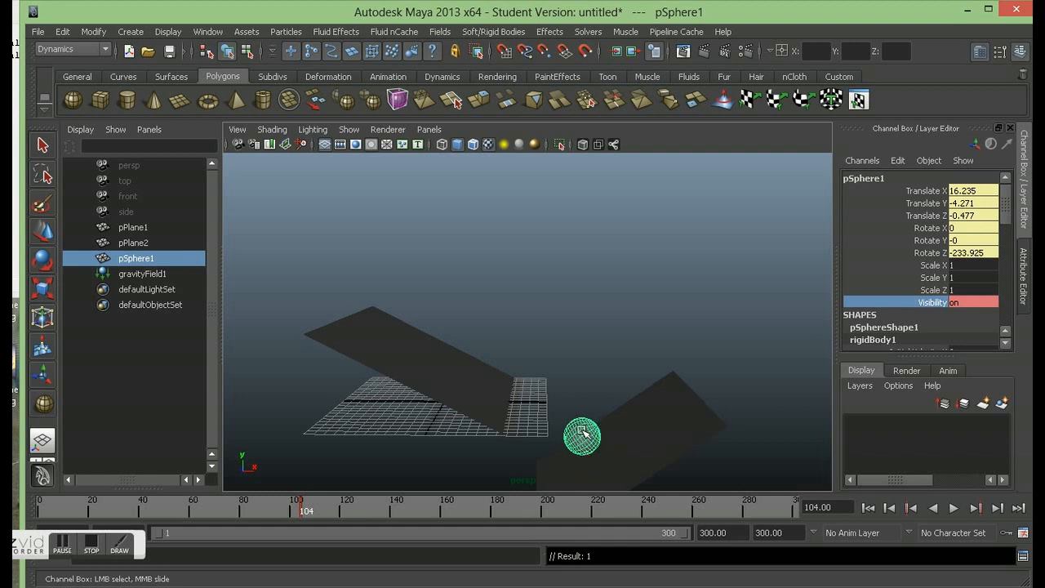
# - Duplicate the sphere in place at frame 104
pyautogui.press('w')
pyautogui.click(593, 390)
pyautogui.click(586, 426)
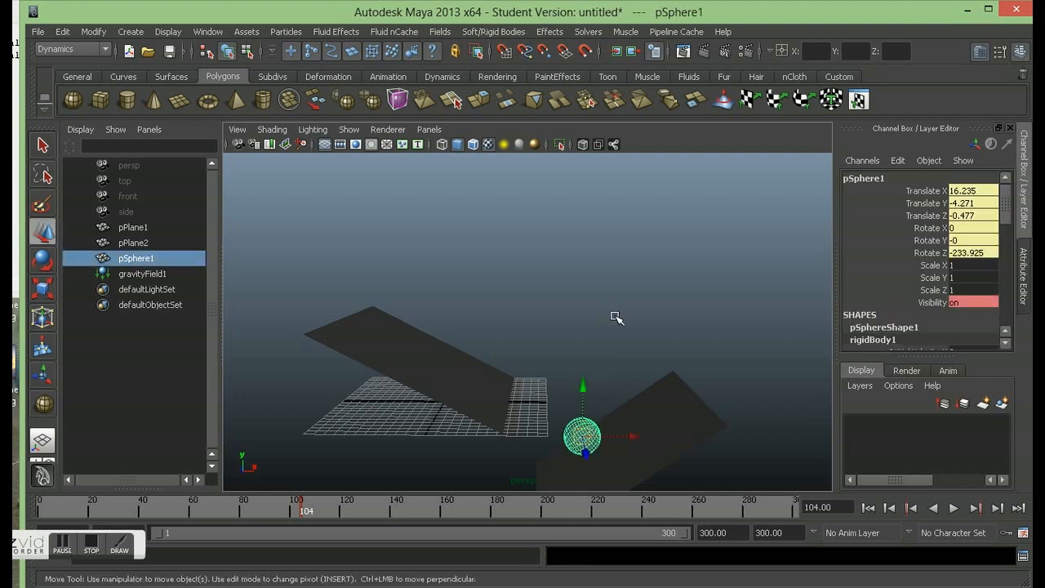
pyautogui.hotkey('ctrl', 'd')
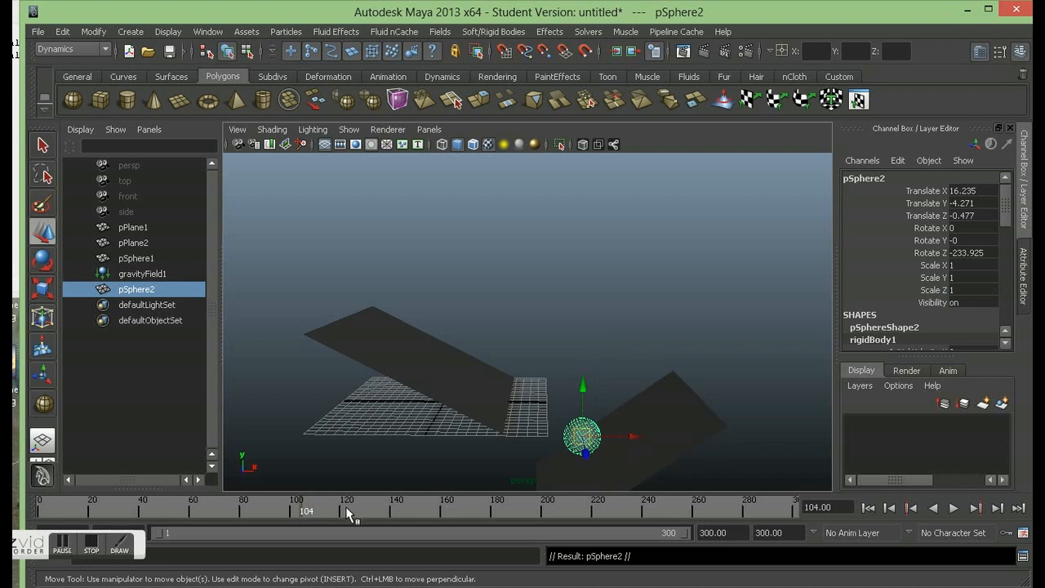
# - Scrub to frame 112, return to pSphere1's visibility key at frame 105 and select pSphere2
pyautogui.click(304, 508)
pyautogui.moveTo(304, 508)
pyautogui.mouseDown()
pyautogui.moveTo(287, 506)
pyautogui.moveTo(325, 515)
pyautogui.mouseUp()
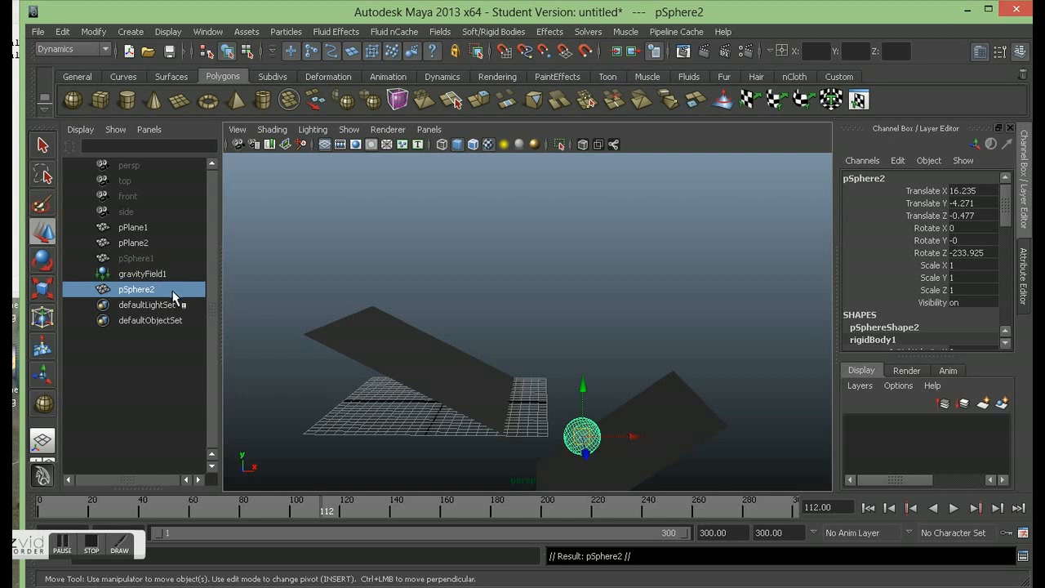
pyautogui.click(160, 259)
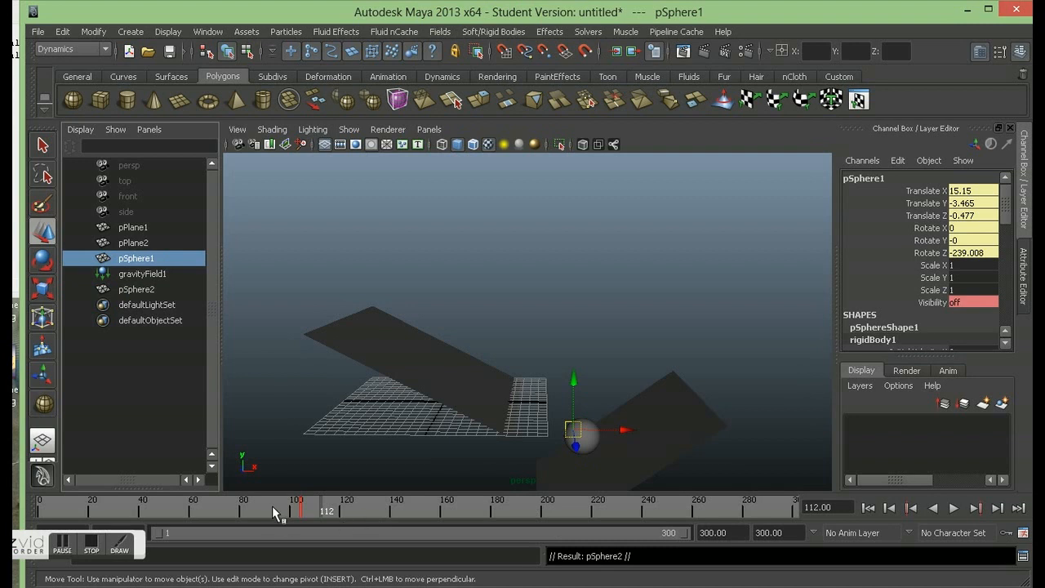
pyautogui.click(910, 508)
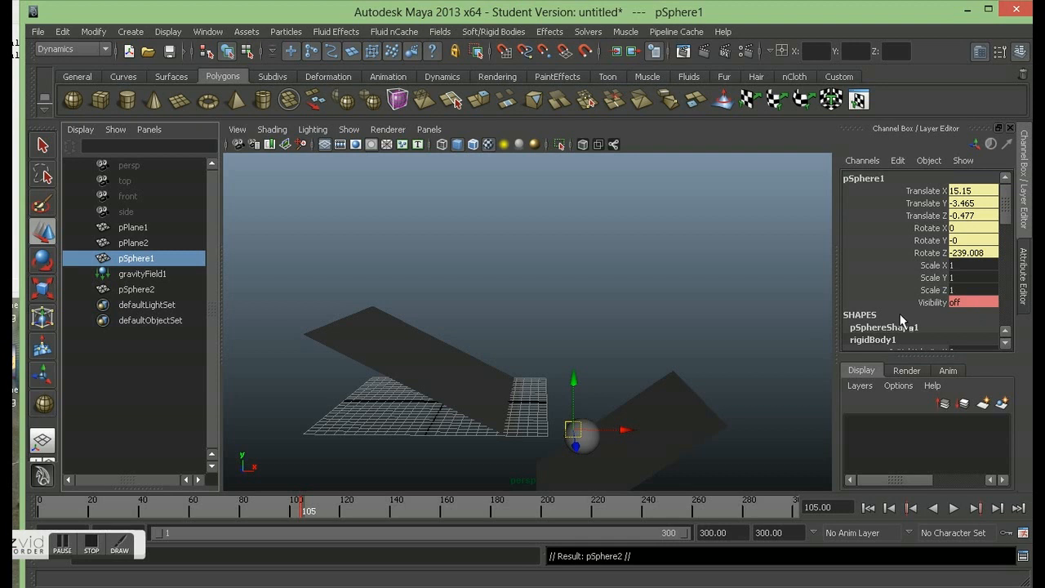
pyautogui.click(136, 289)
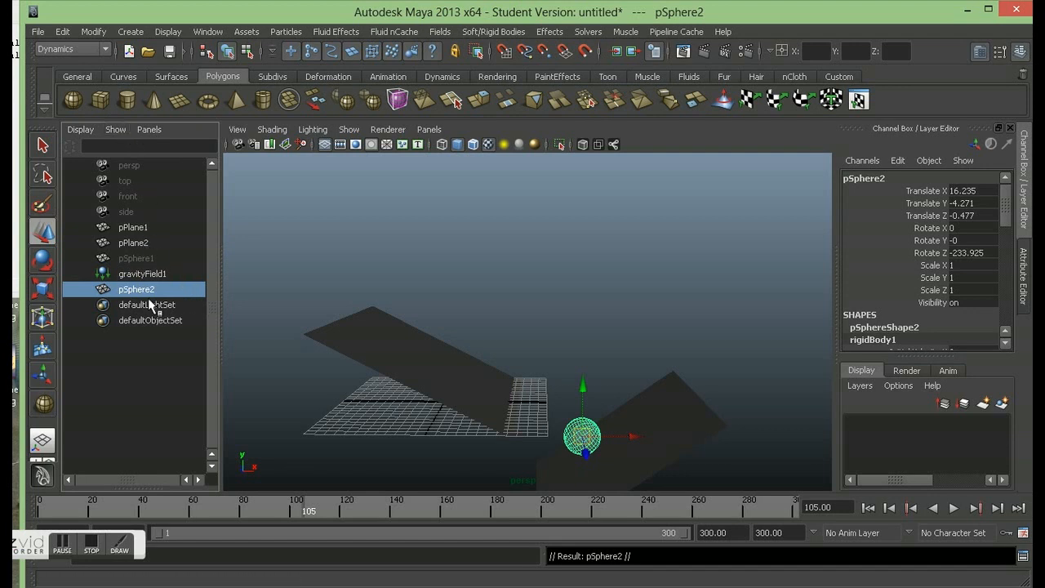
pyautogui.click(429, 131)
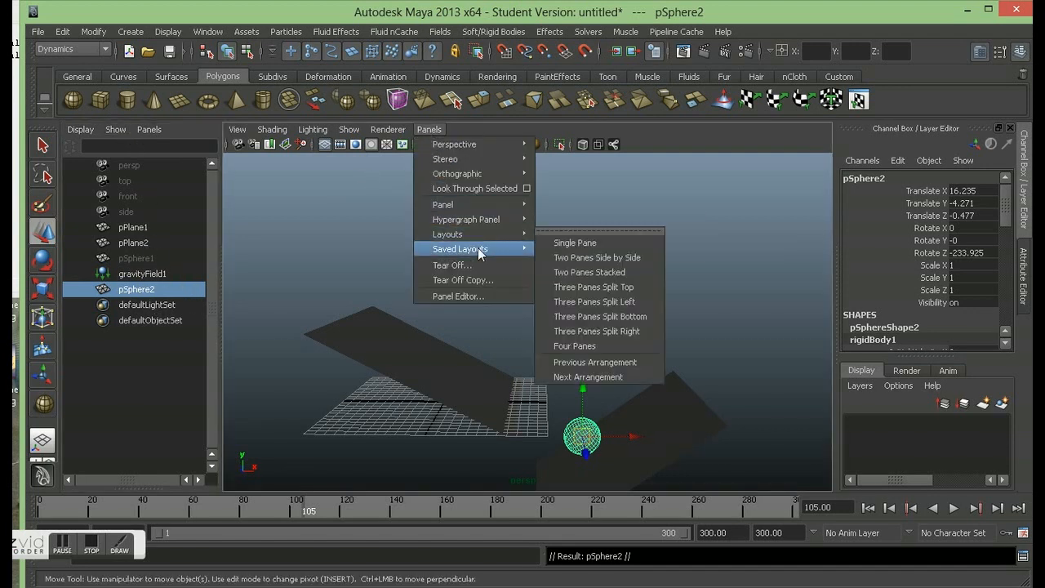
pyautogui.moveTo(482, 249)
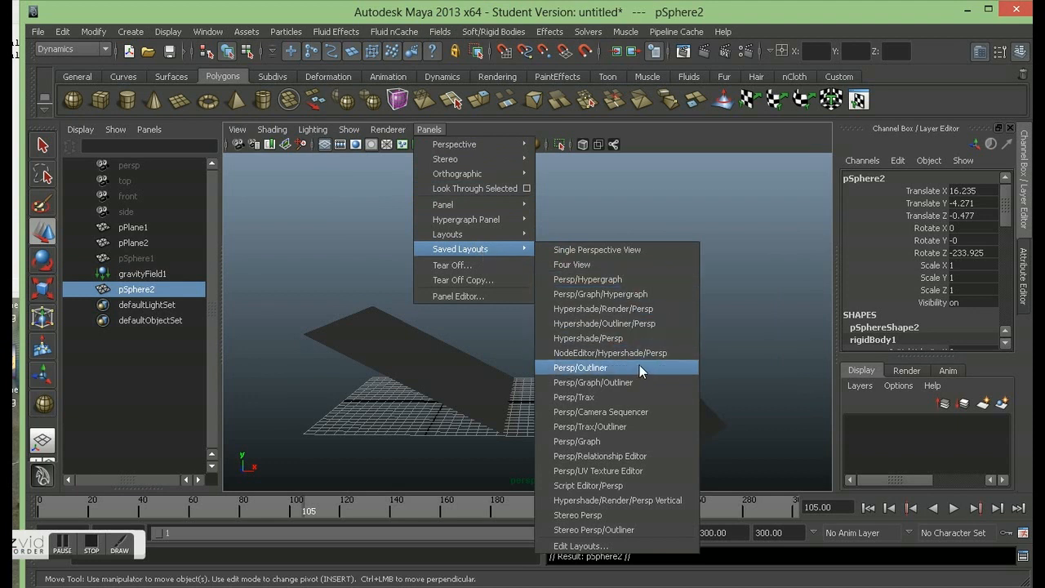
pyautogui.click(790, 326)
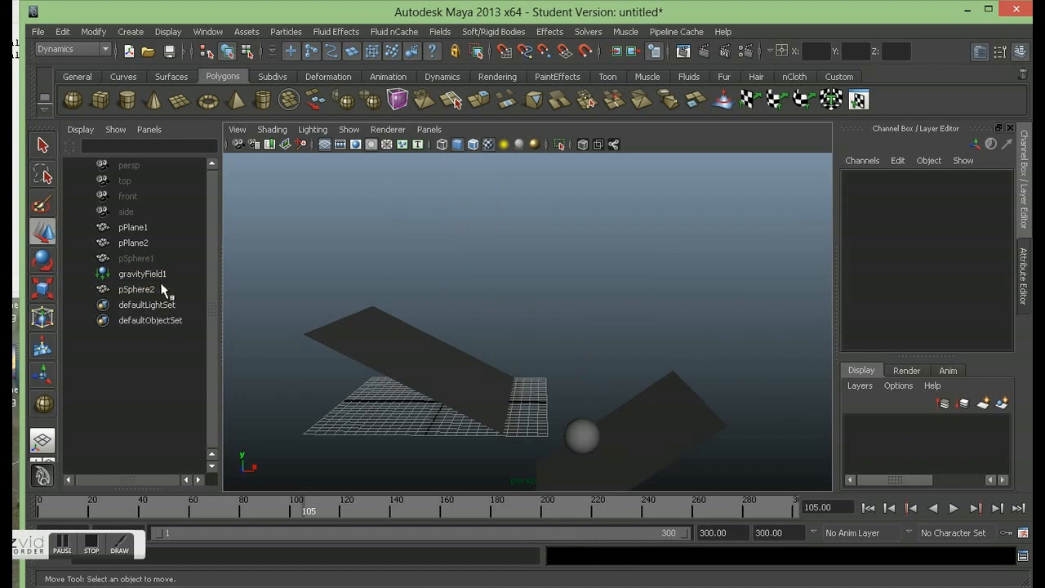
# - Select pSphere2 and turn its visibility off at frame 105
pyautogui.click(164, 290)
pyautogui.click(991, 300)
pyautogui.press('BackSpace')
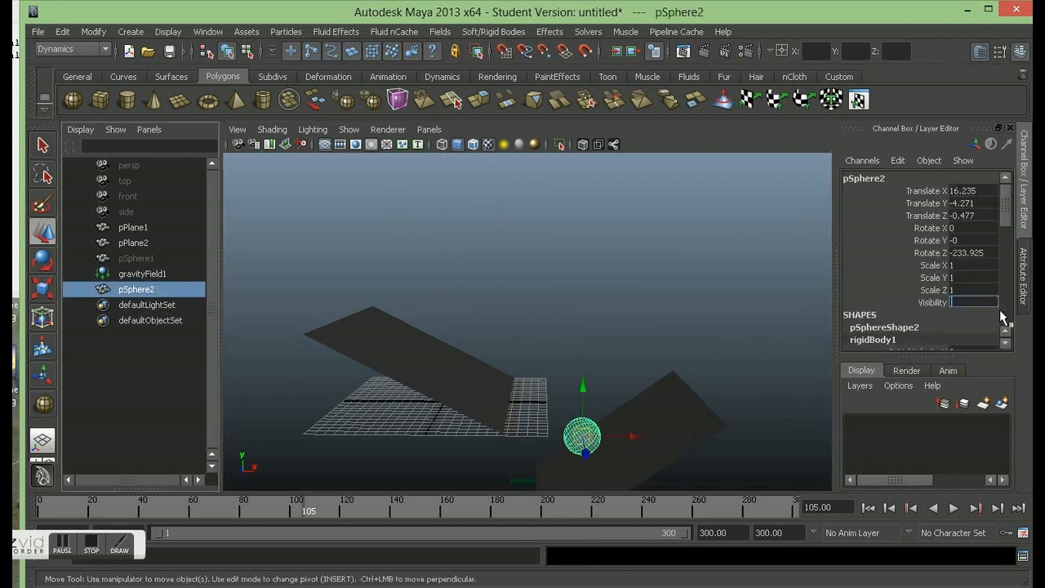
pyautogui.write('off')
pyautogui.press('Return')
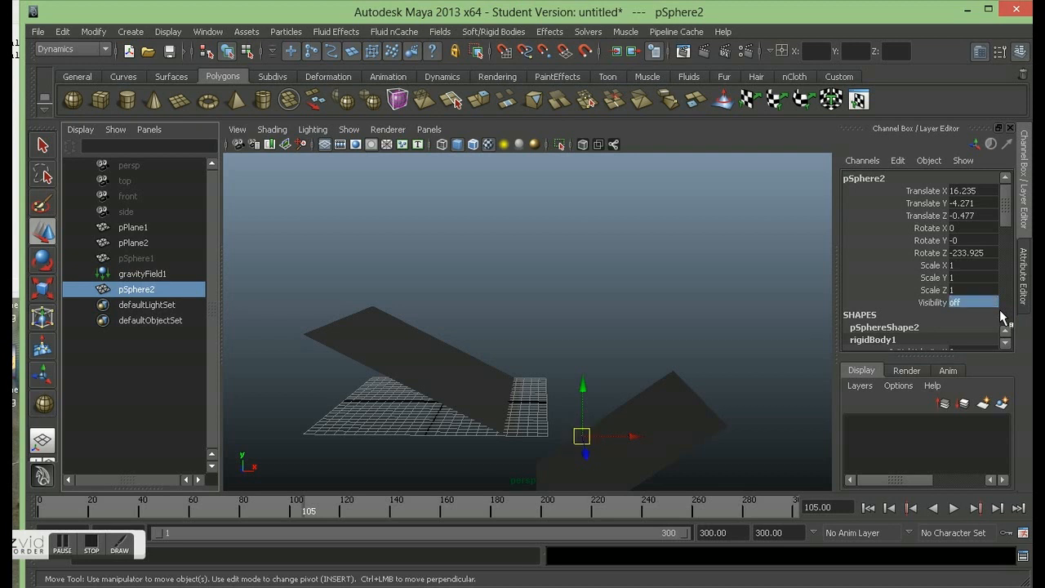
pyautogui.click(938, 304)
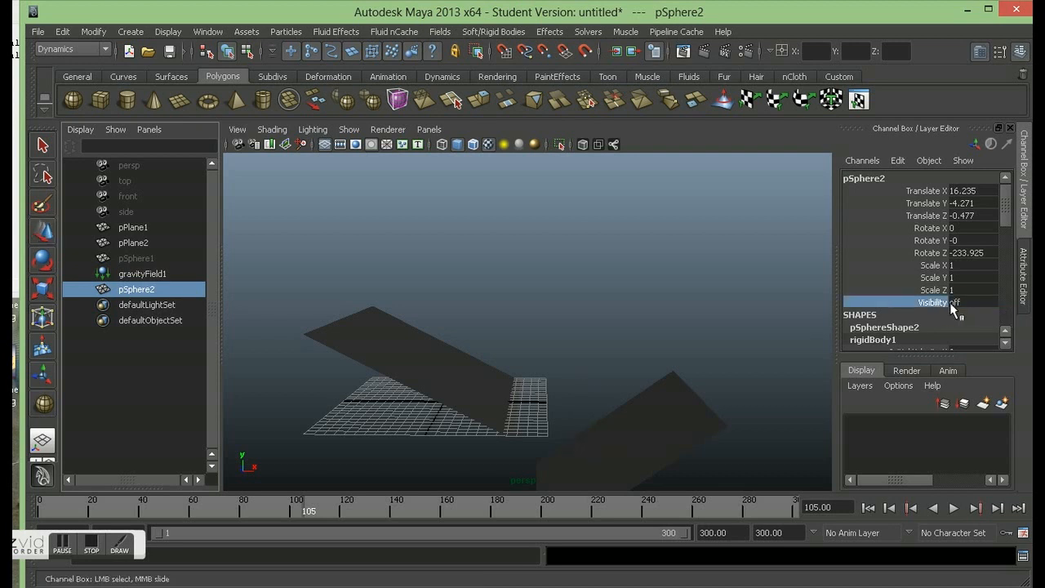
pyautogui.click(959, 302)
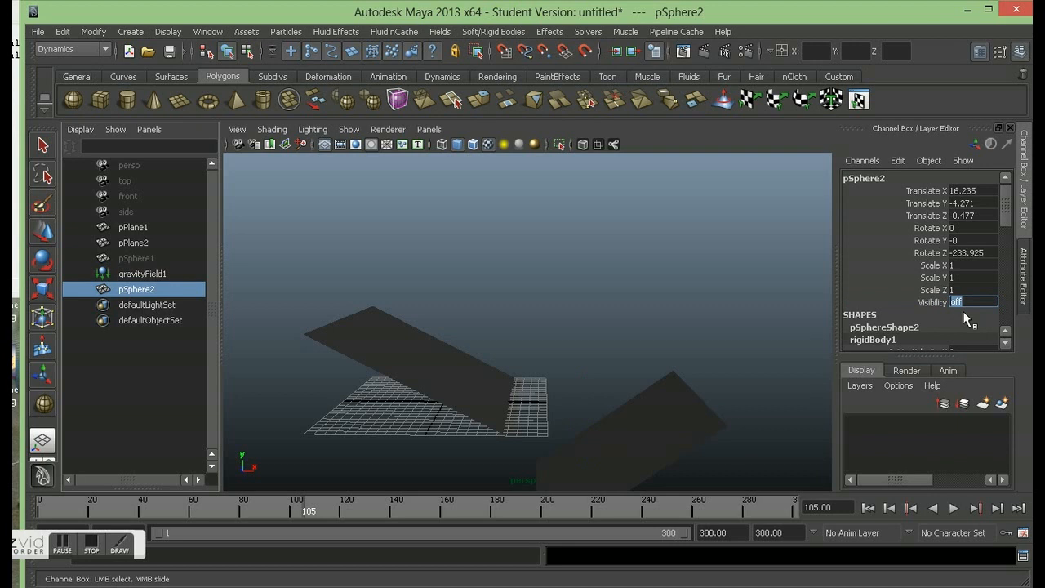
pyautogui.press('Return')
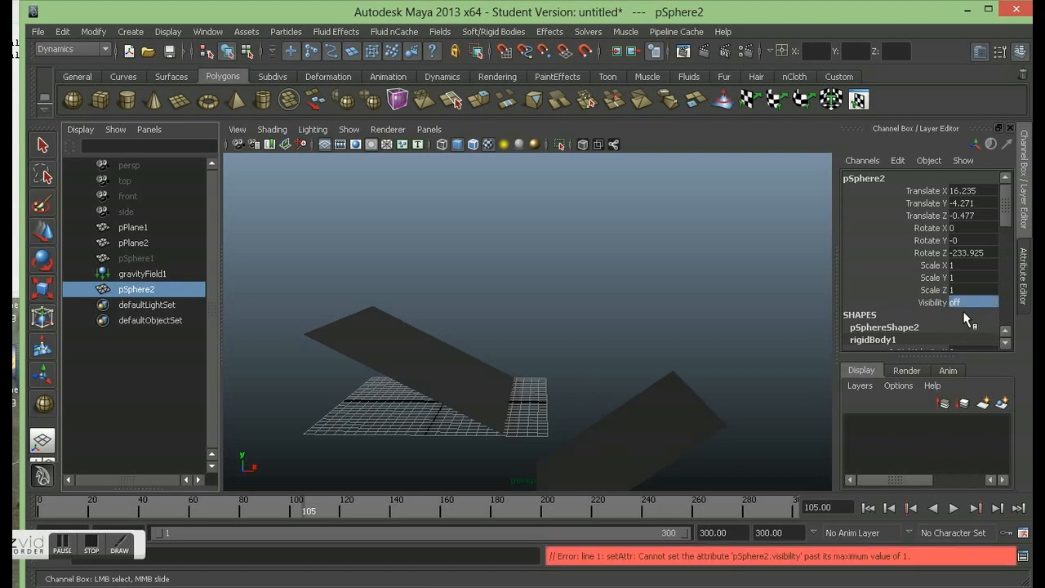
# - Set pSphere2's visibility to on (1) and key it at frame 105
pyautogui.click(967, 302)
pyautogui.press('BackSpace')
pyautogui.write('1')
pyautogui.press('Return')
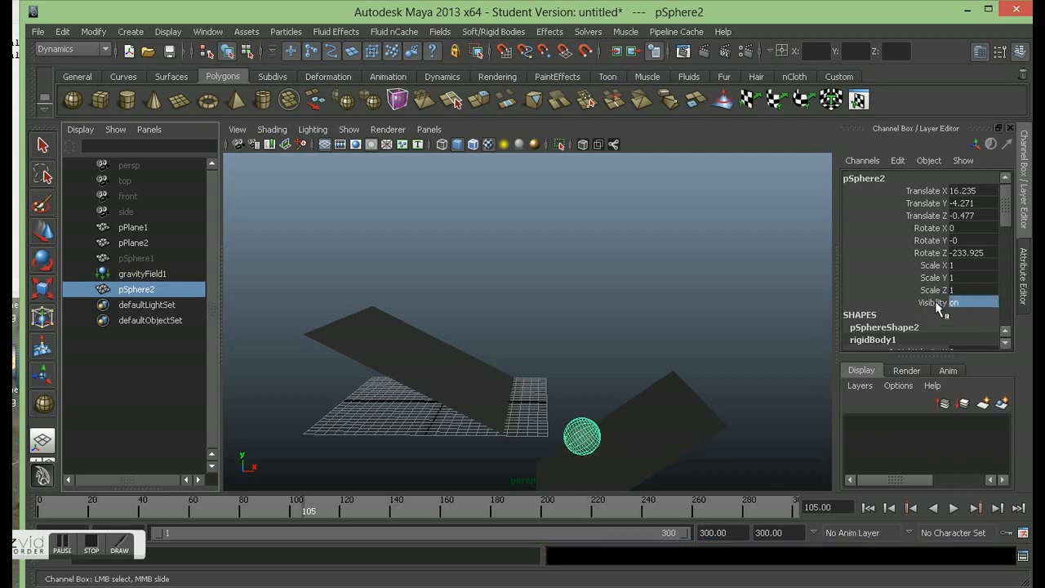
pyautogui.click(934, 301)
pyautogui.rightClick(935, 301)
pyautogui.click(921, 24)
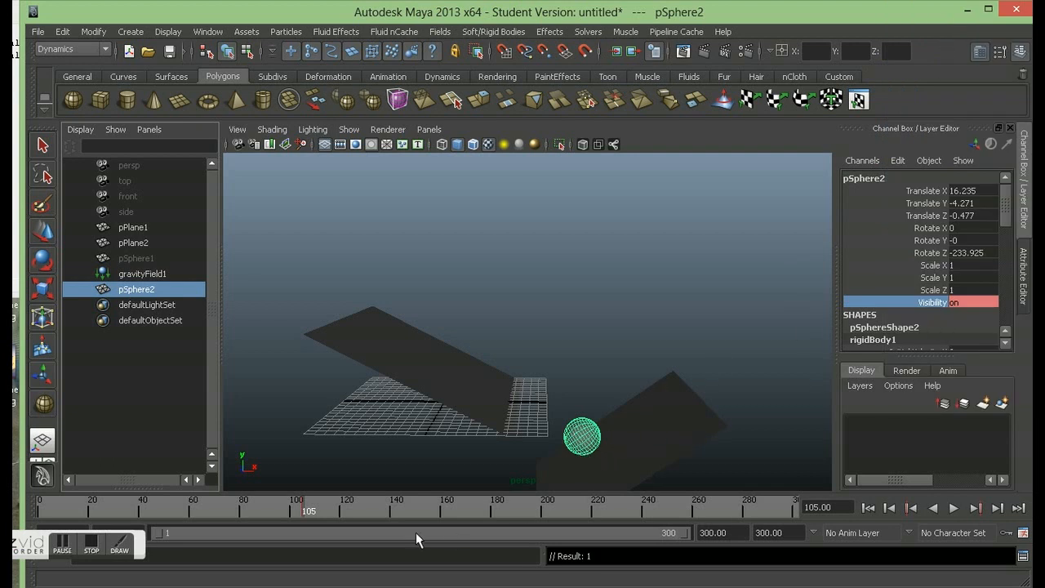
# - Step back to frame 104, set pSphere2's visibility to off (0) and key it there
pyautogui.click(891, 505)
pyautogui.doubleClick(955, 303)
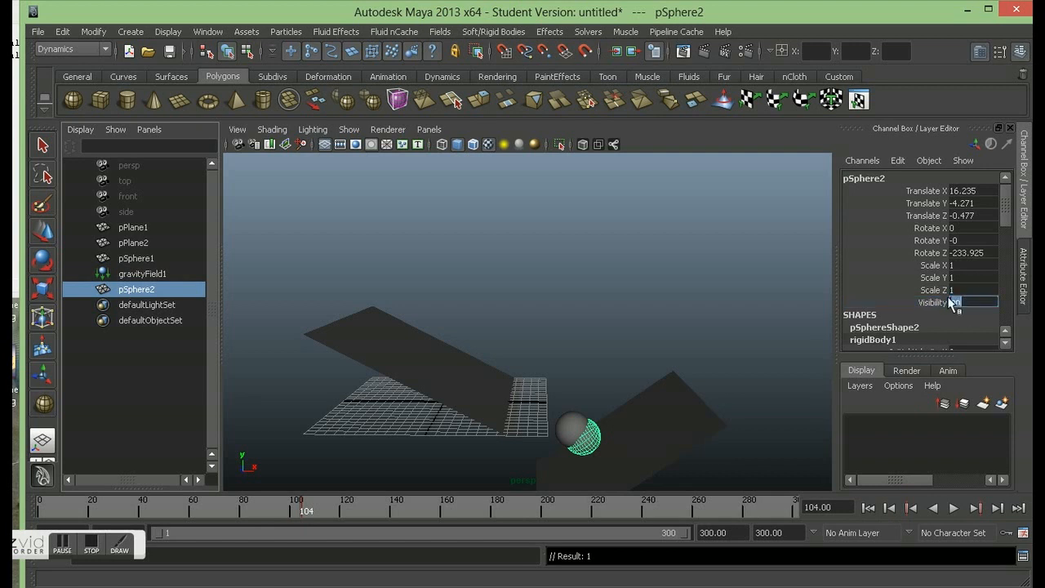
pyautogui.write('0')
pyautogui.press('Return')
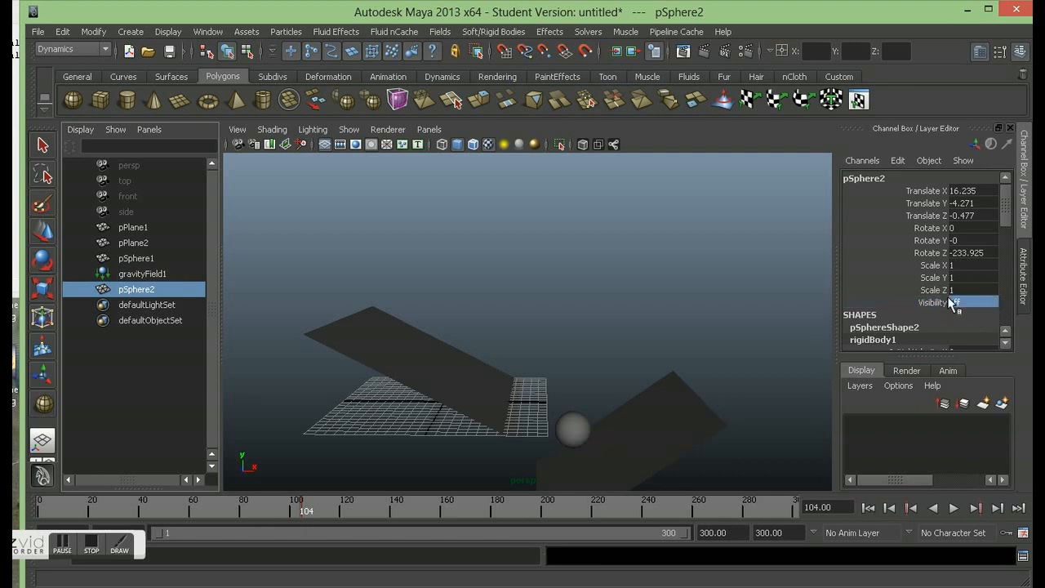
pyautogui.click(937, 303)
pyautogui.rightClick(937, 303)
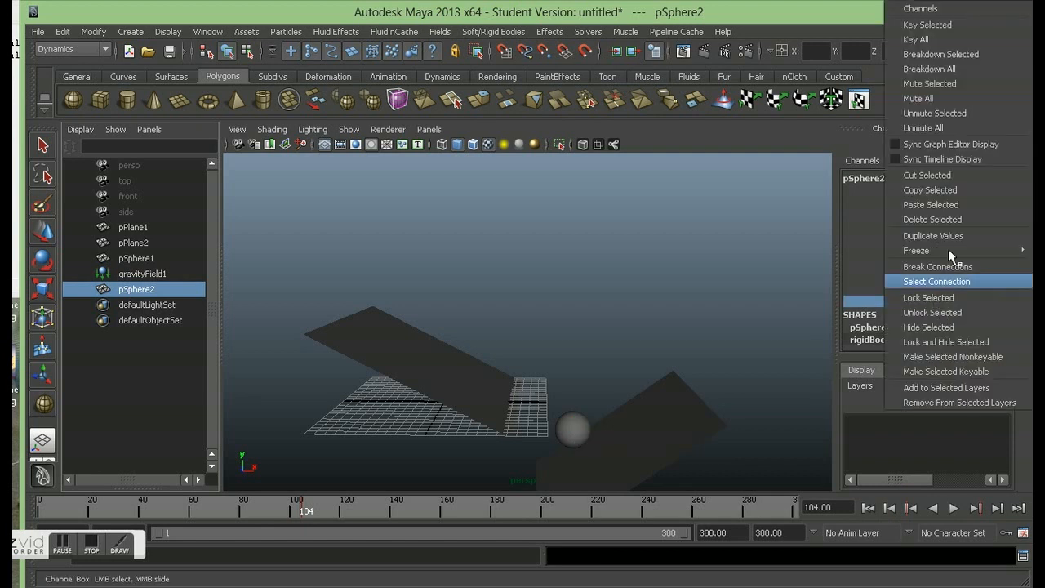
pyautogui.click(972, 26)
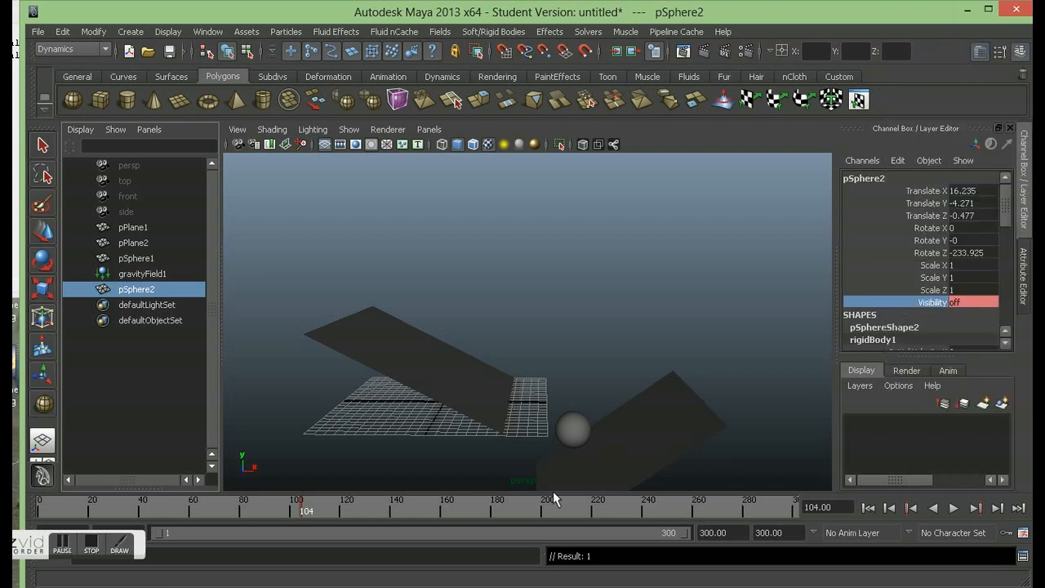
# - Play the sphere swap from frame 104, stop shortly after and return to the key at frame 105
pyautogui.hotkey('alt', 'v')
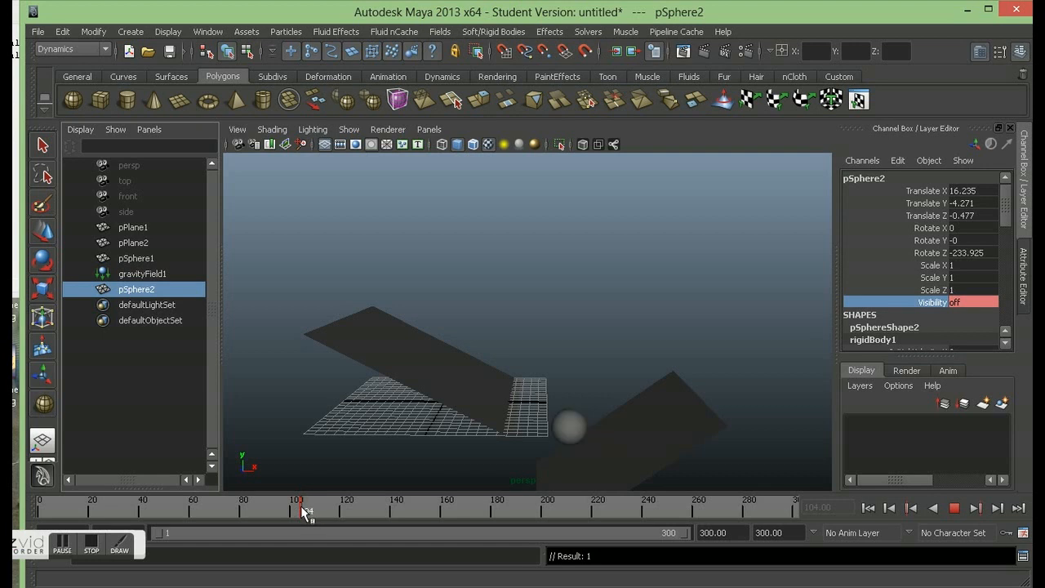
pyautogui.hotkey('alt', 'v')
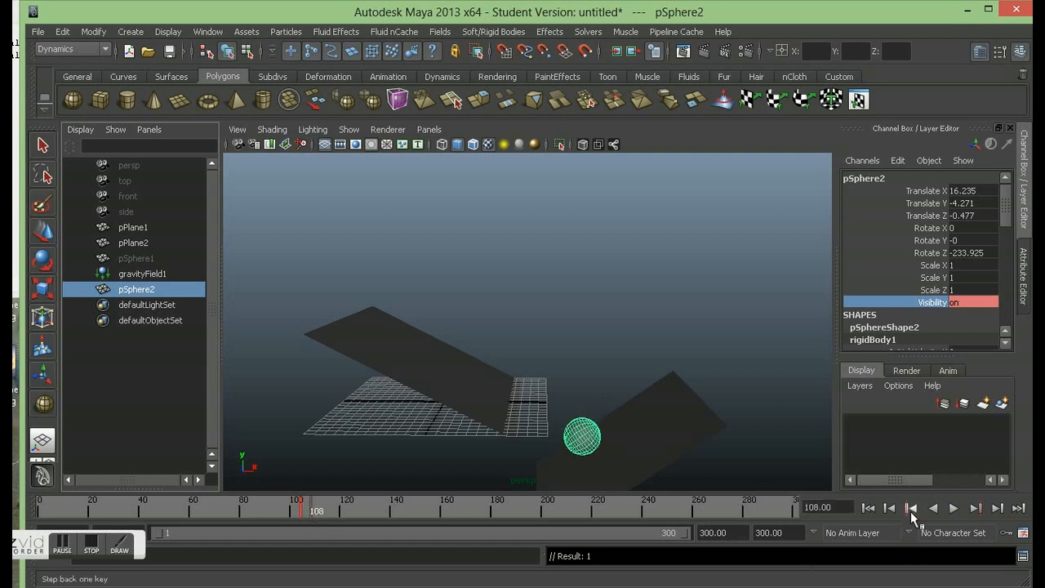
pyautogui.click(911, 508)
pyautogui.scroll(-2, 688, 353)
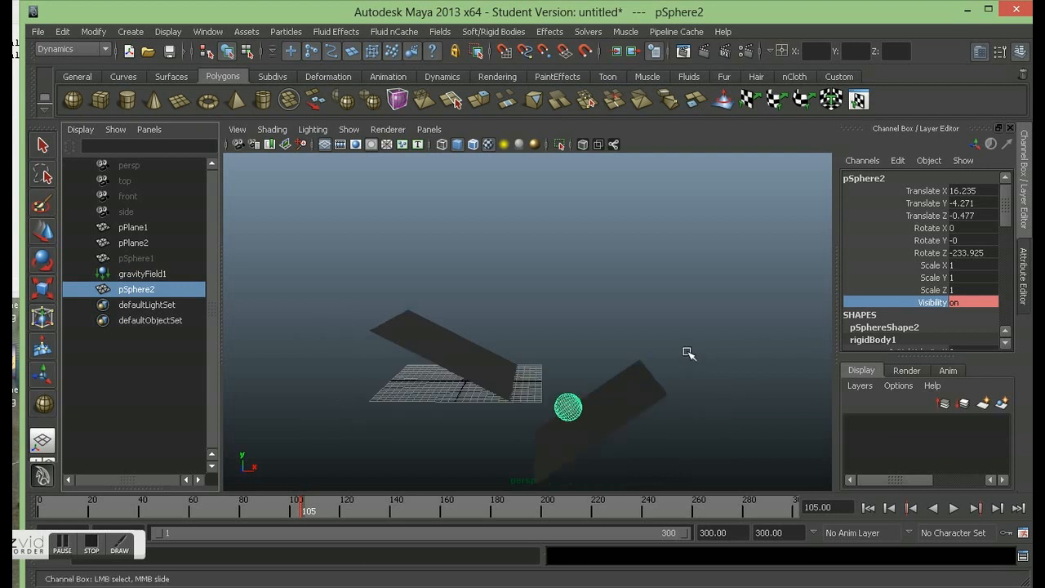
pyautogui.scroll(2, 688, 352)
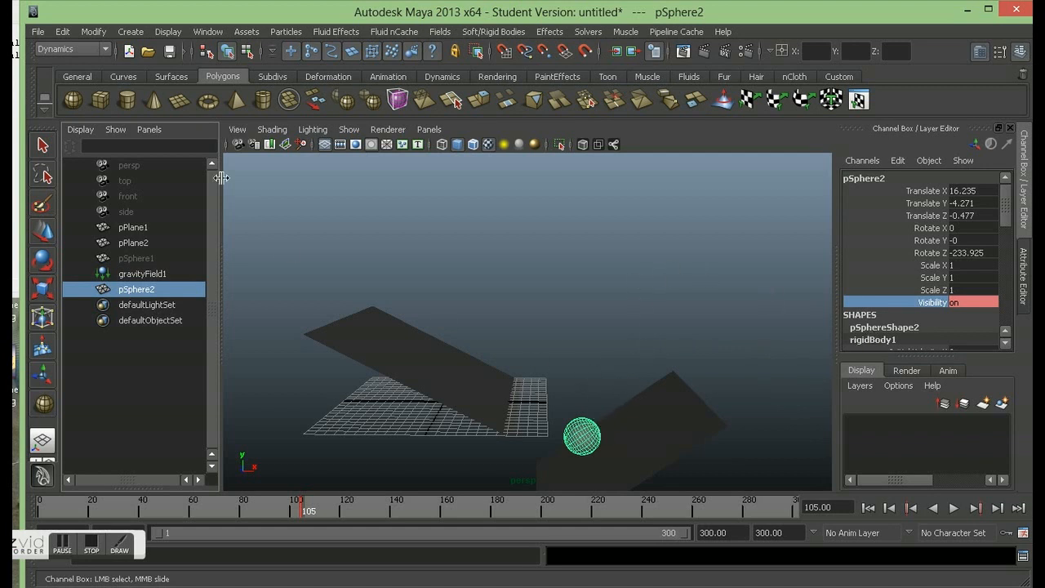
# - Delete pSphere2's history and check its rigid body attributes
pyautogui.click(62, 32)
pyautogui.moveTo(104, 167)
pyautogui.moveTo(120, 193)
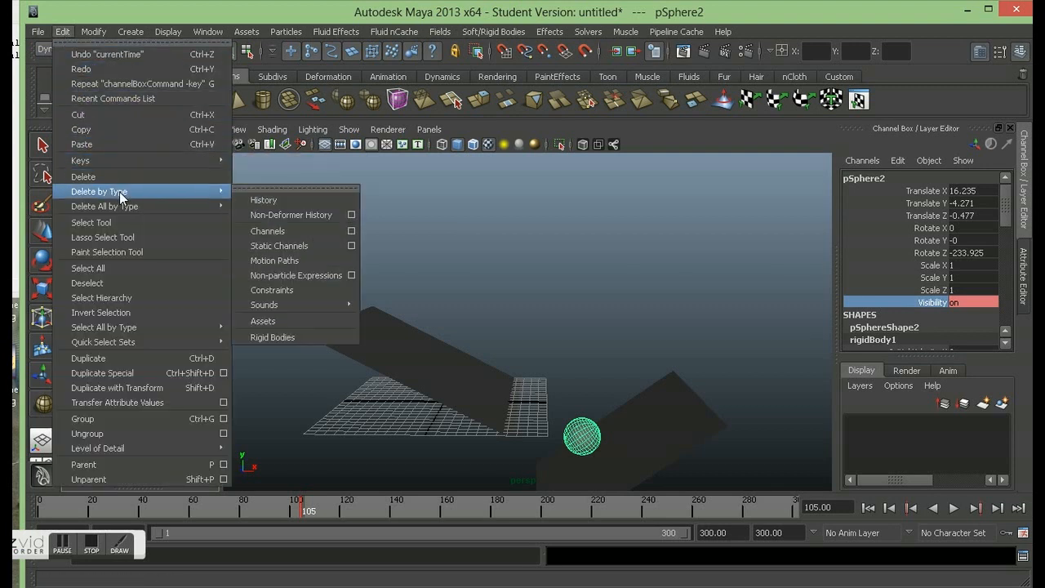
pyautogui.click(275, 201)
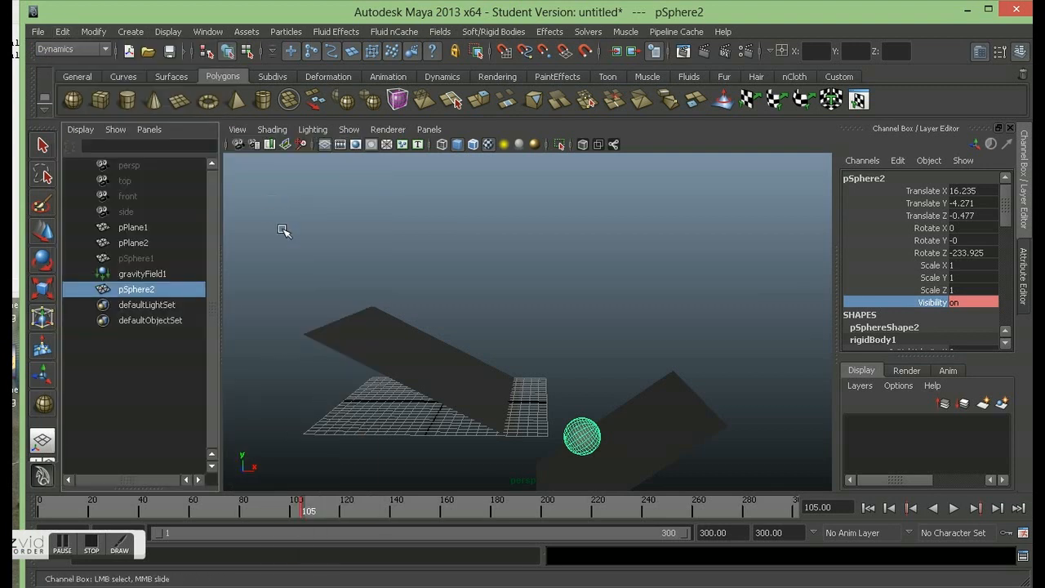
pyautogui.click(1004, 343)
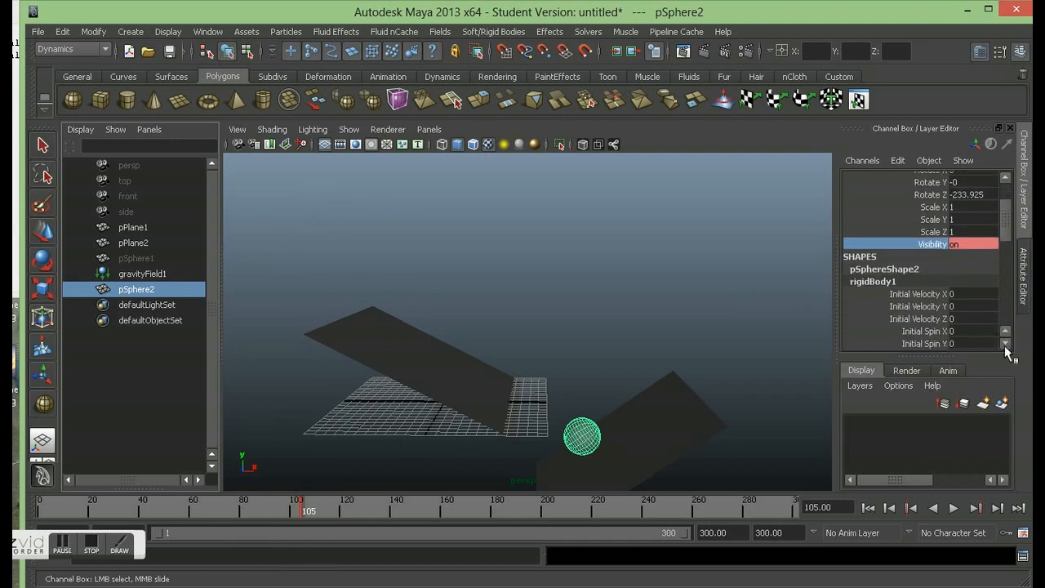
# - Look through pSphere2's node attributes and open the options for the Create Shatter effect
pyautogui.click(1022, 270)
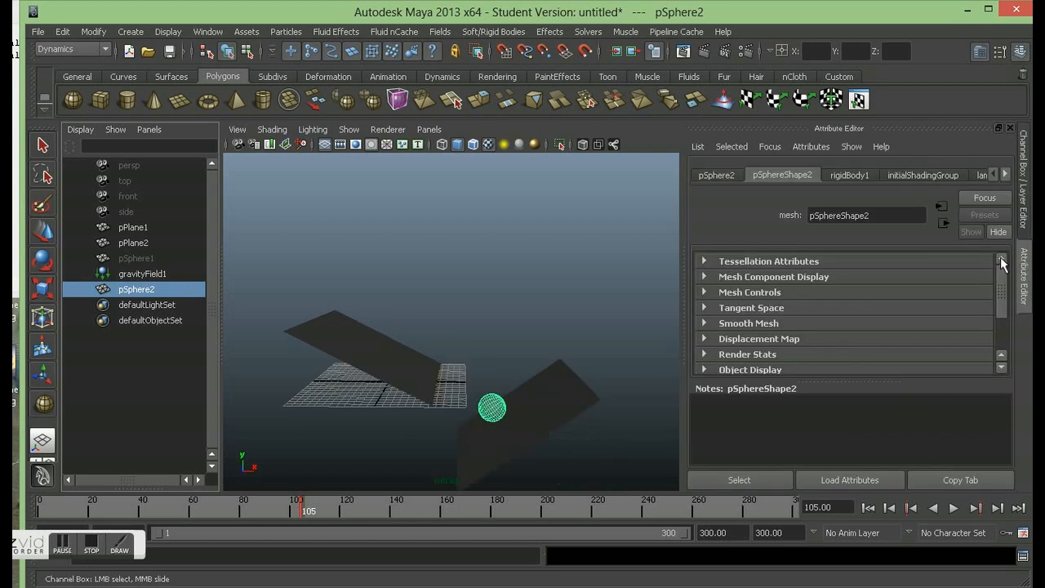
pyautogui.click(1004, 174)
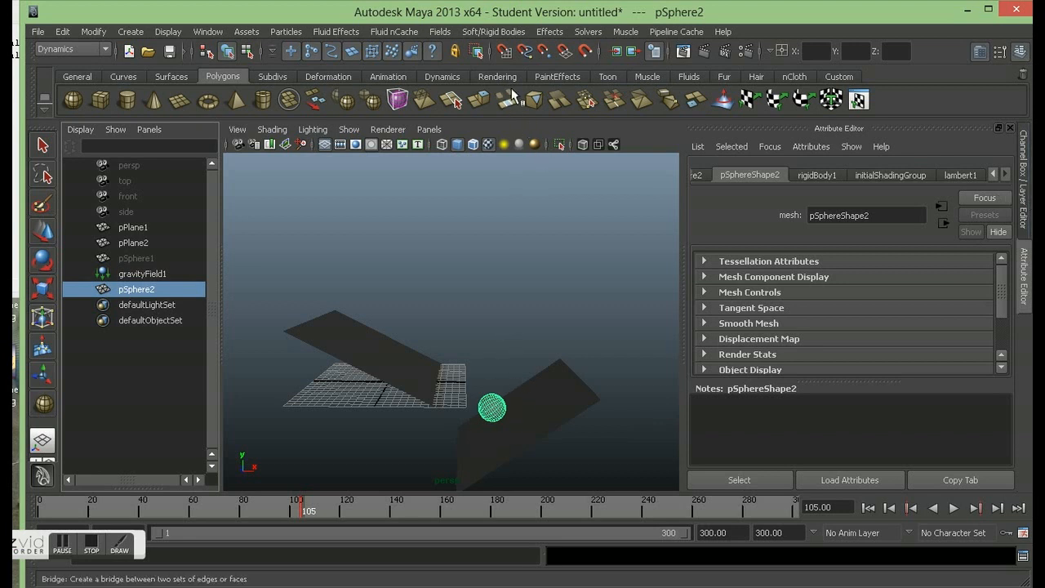
pyautogui.click(550, 33)
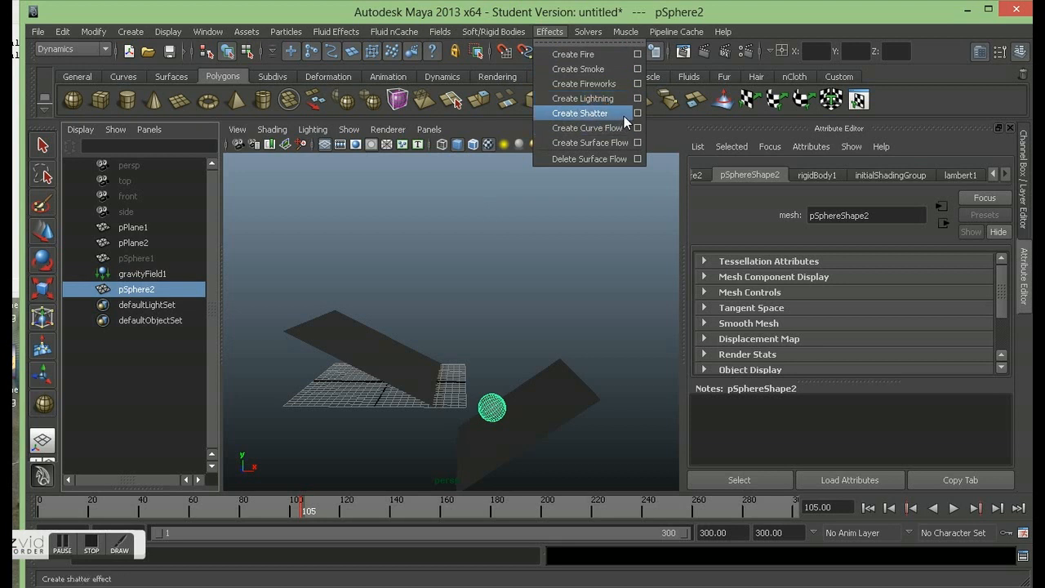
pyautogui.click(636, 114)
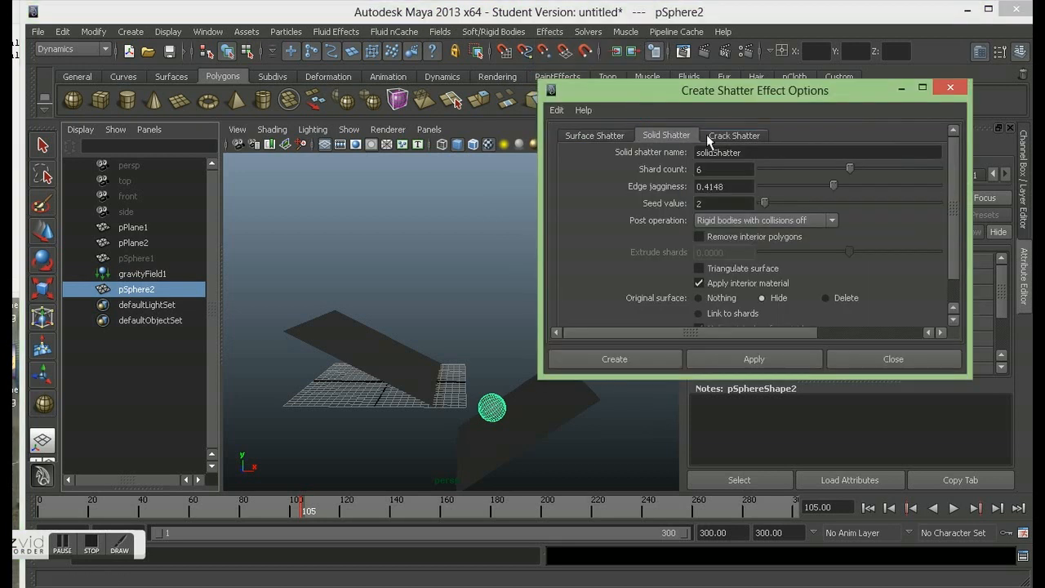
pyautogui.moveTo(698, 96); pyautogui.dragTo(735, 88)
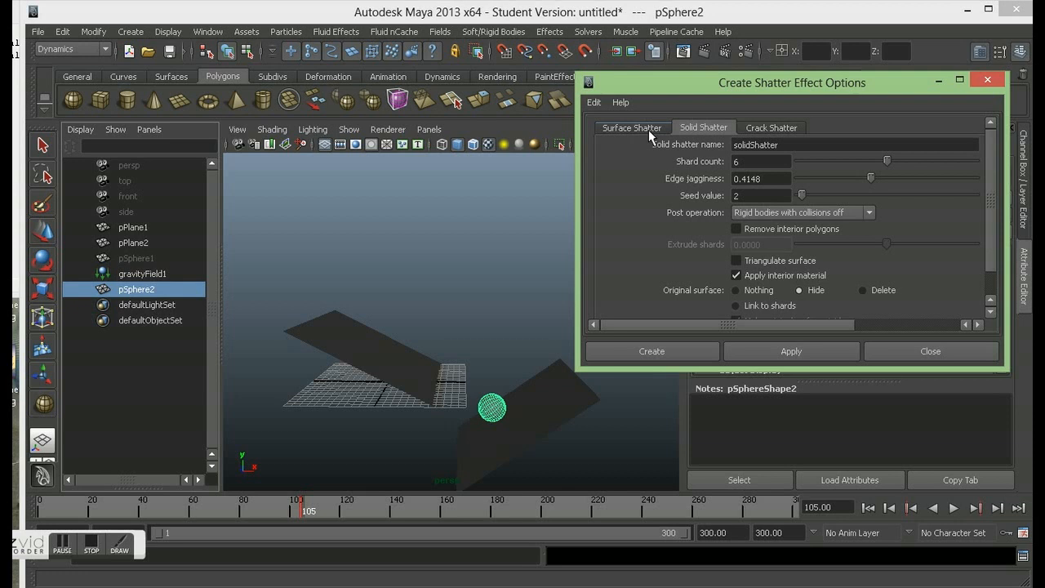
# - Compare the surface, solid and crack shatter options, and return to the solid shatter settings
pyautogui.click(648, 130)
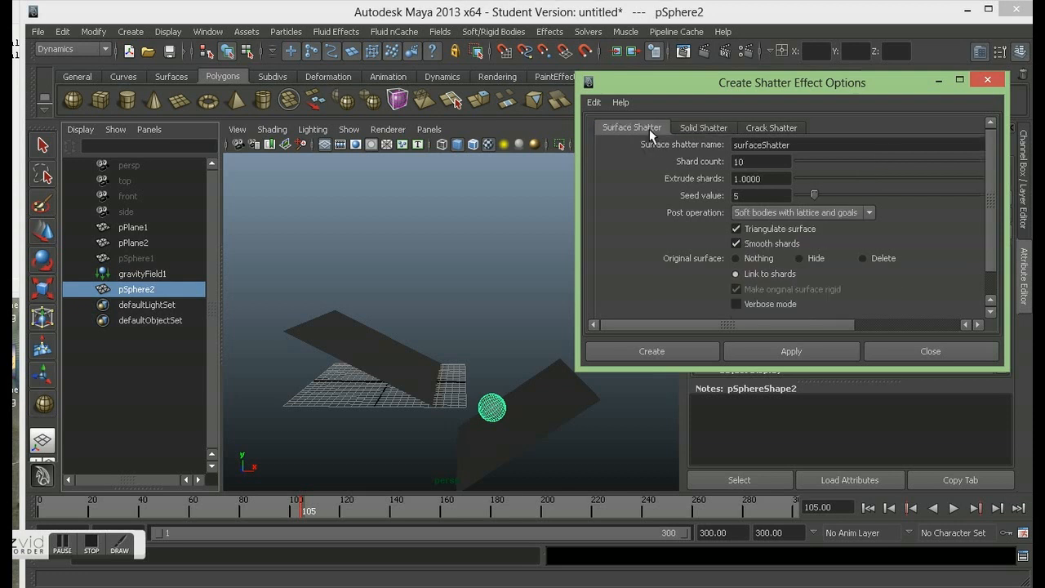
pyautogui.scroll(-1, 775, 295)
pyautogui.scroll(1, 771, 273)
pyautogui.click(703, 127)
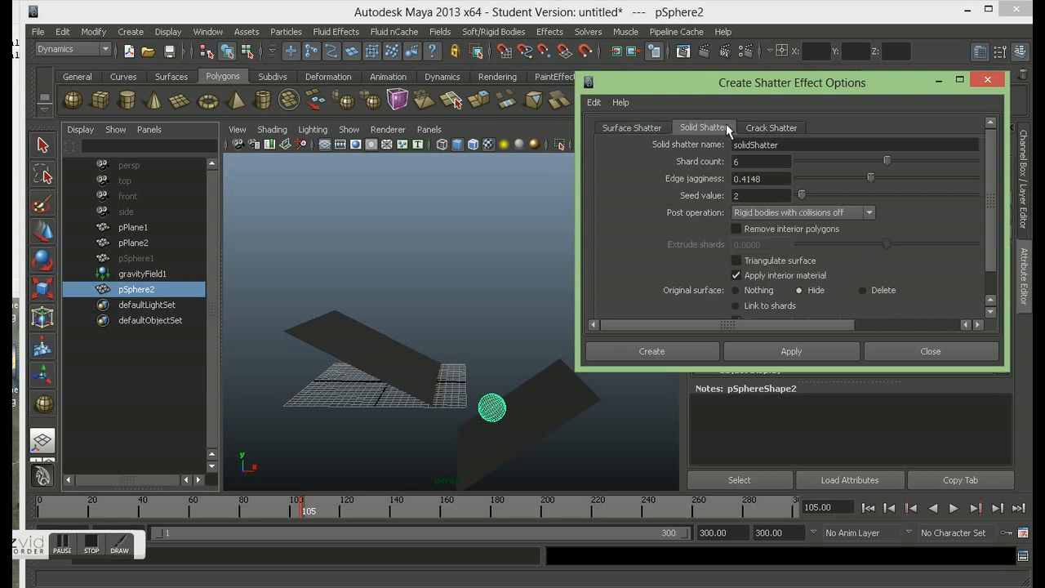
pyautogui.click(774, 127)
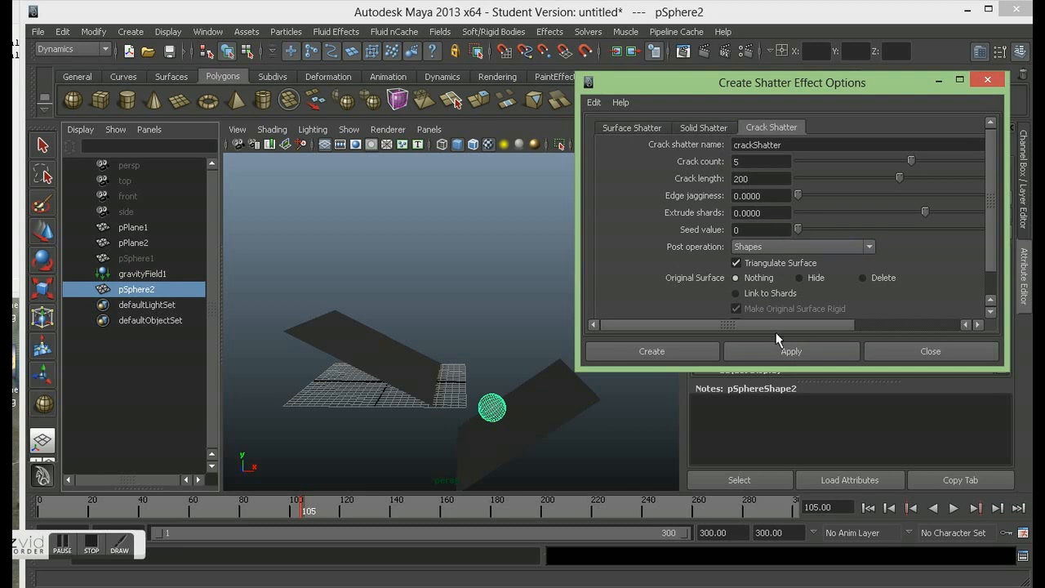
pyautogui.click(706, 129)
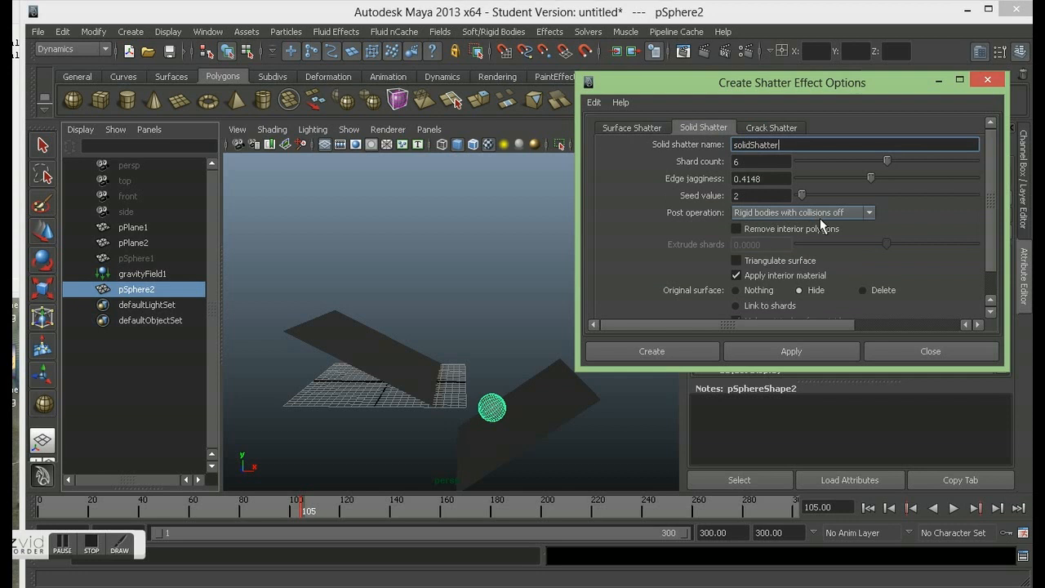
# - Choose rigid bodies with collisions off as the solid shatter's post operation and set the shard count to 4
pyautogui.click(767, 211)
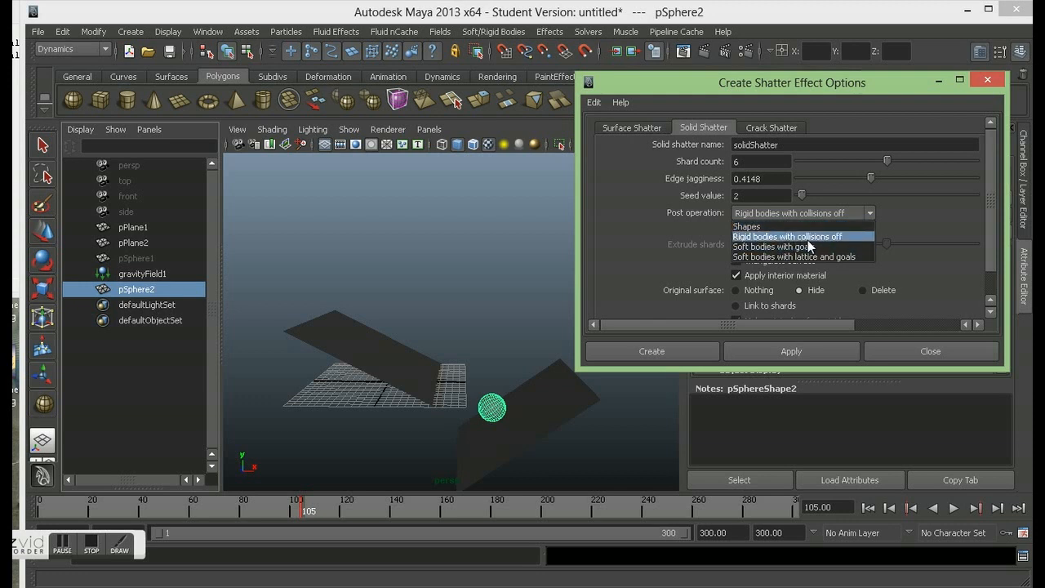
pyautogui.click(845, 237)
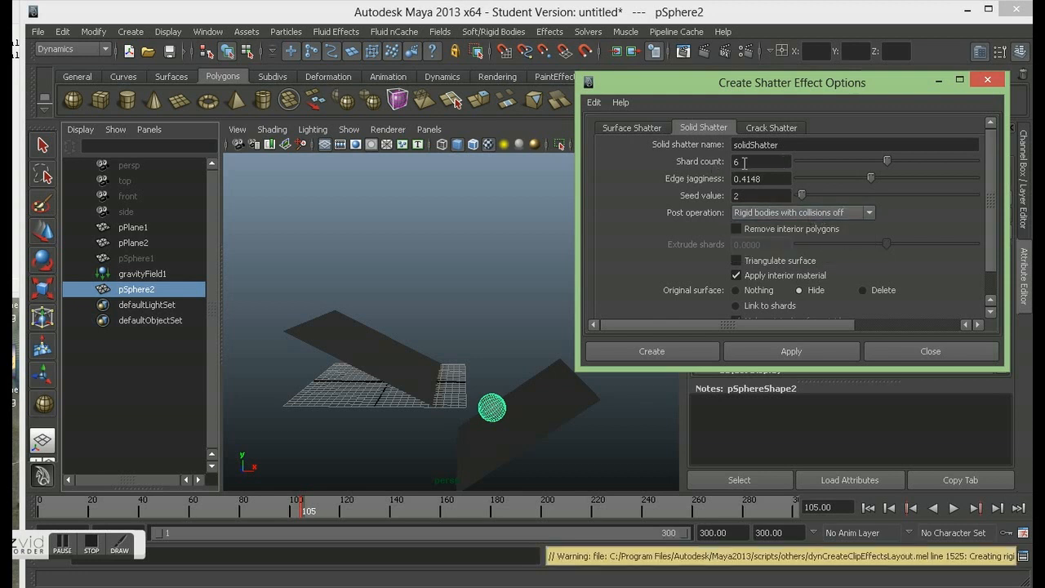
pyautogui.moveTo(883, 162); pyautogui.dragTo(846, 160)
pyautogui.scroll(-1, 824, 258)
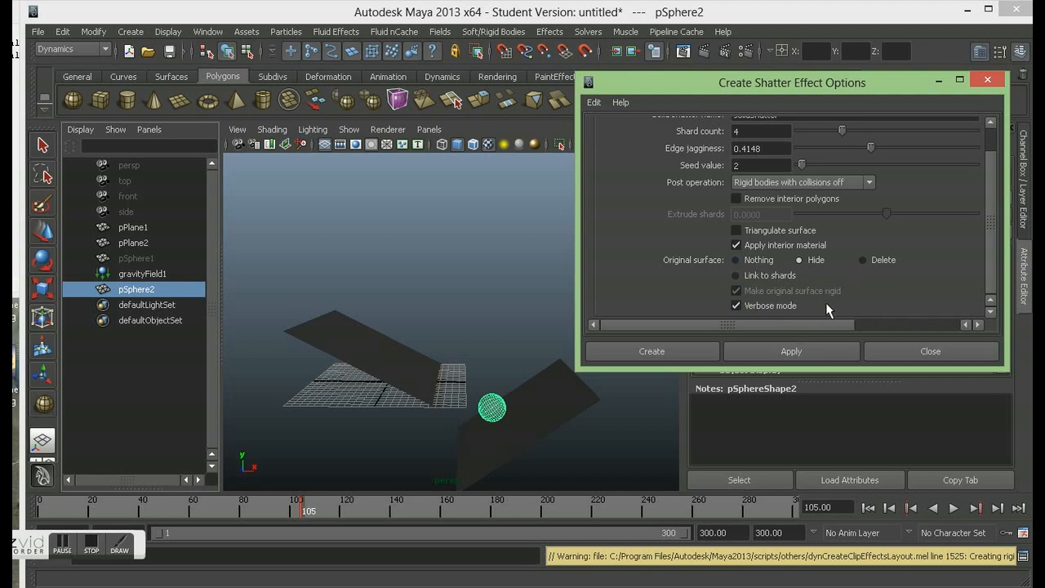
pyautogui.scroll(2, 808, 245)
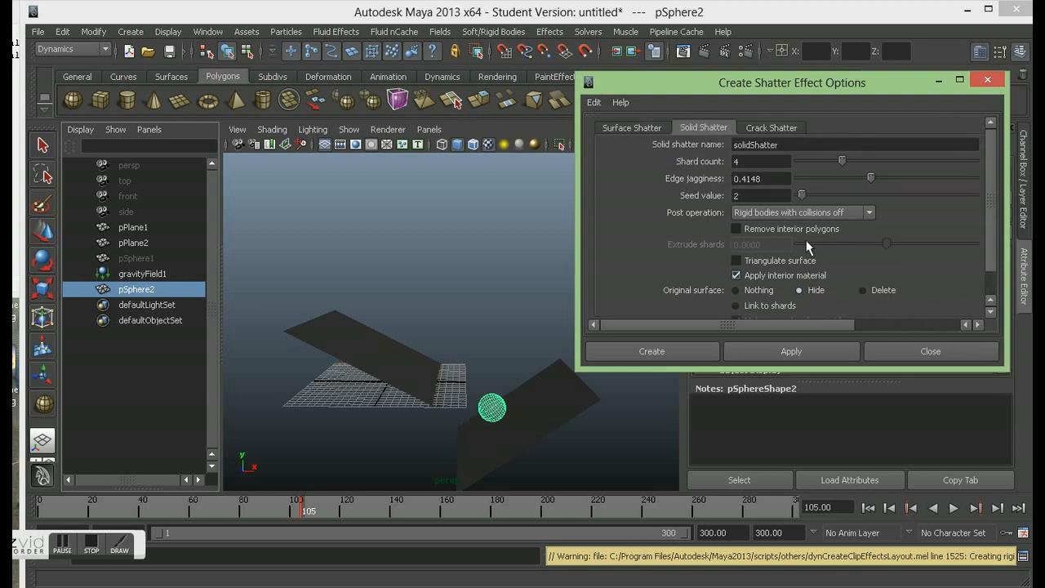
# - Set the edge jagginess to 0.5852 and the seed value to 3, and create the solid shatter from pSphere2
pyautogui.moveTo(870, 177); pyautogui.dragTo(881, 179)
pyautogui.moveTo(802, 194)
pyautogui.mouseDown()
pyautogui.moveTo(817, 195)
pyautogui.moveTo(805, 204)
pyautogui.mouseUp()
pyautogui.scroll(-1, 833, 269)
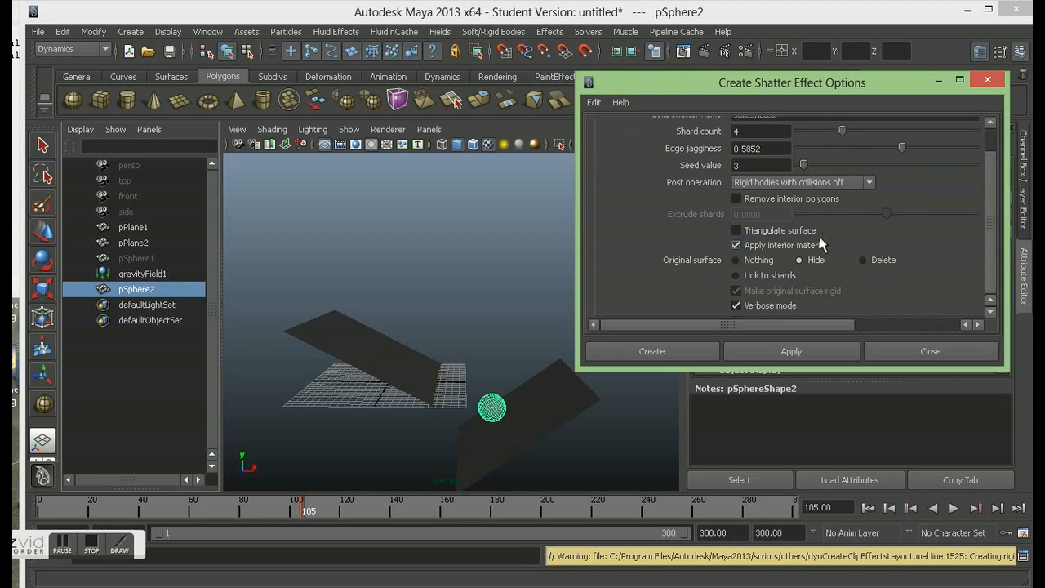
pyautogui.click(671, 350)
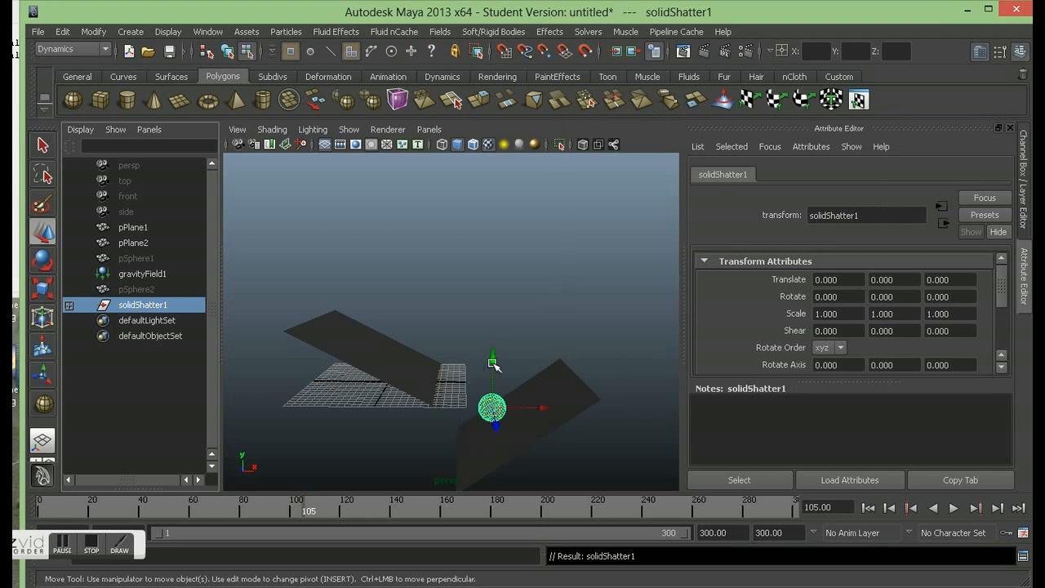
# - Inspect the shattered sphere up close and expand solidShatter1 to show its shards
pyautogui.scroll(4, 480, 361)
pyautogui.keyDown('alt'); pyautogui.moveTo(480, 361); pyautogui.dragTo(450, 292); pyautogui.keyUp('alt')
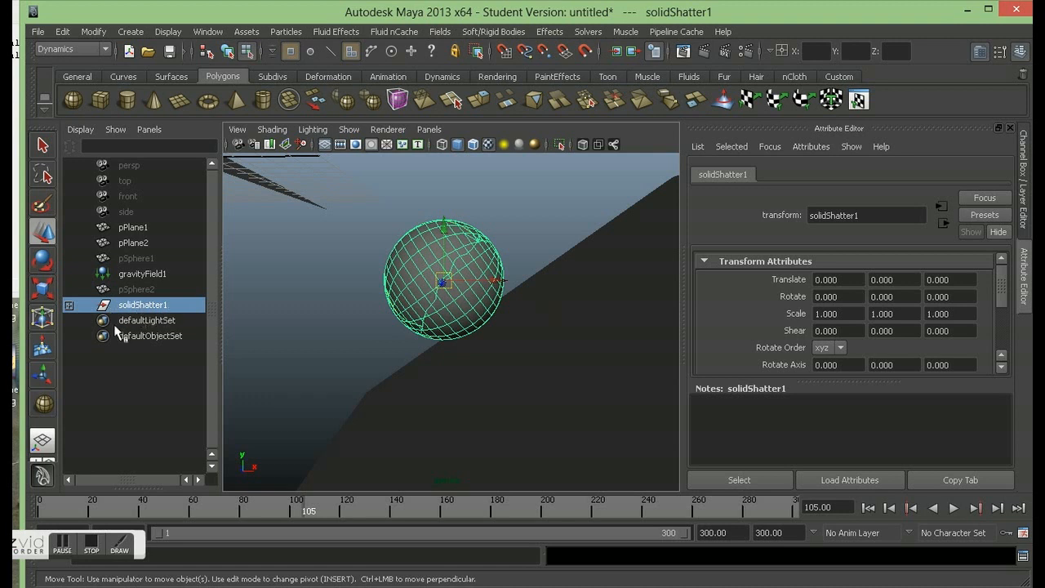
pyautogui.click(69, 306)
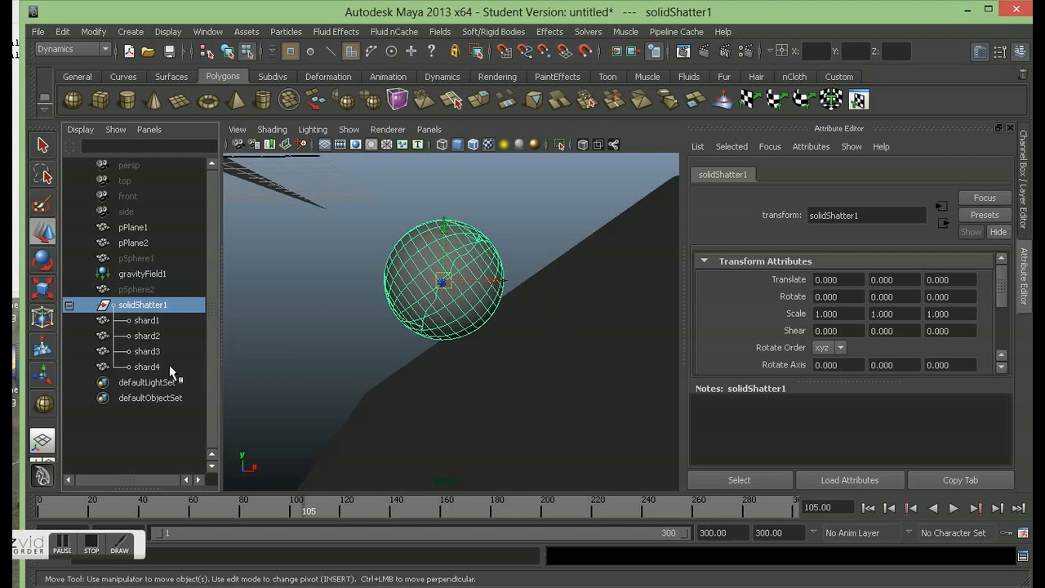
pyautogui.scroll(-2, 530, 354)
pyautogui.scroll(-2, 416, 376)
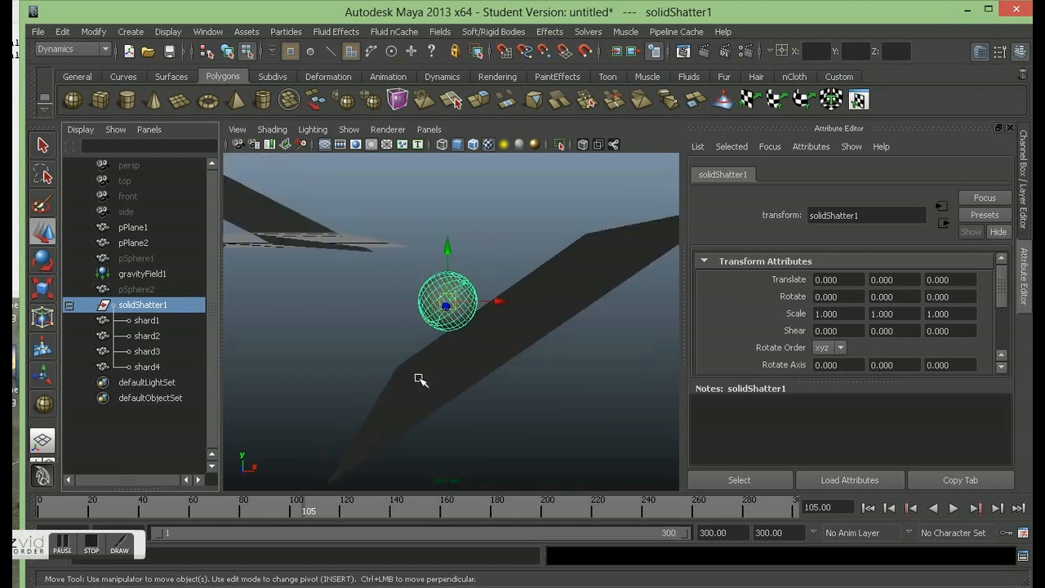
pyautogui.keyDown('alt'); pyautogui.moveTo(425, 389); pyautogui.dragTo(461, 408); pyautogui.keyUp('alt')
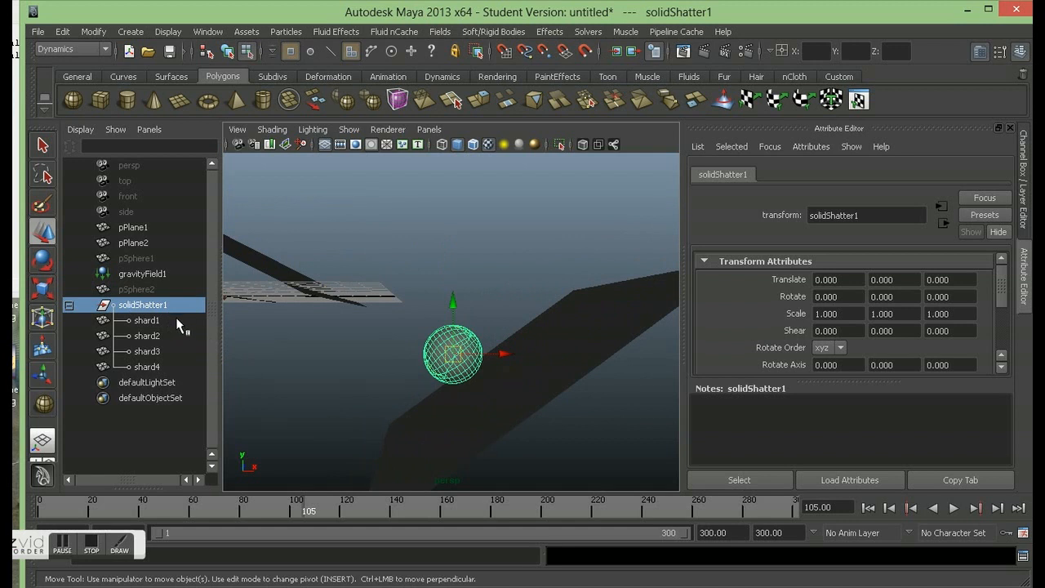
# - Select shard1 through shard4 and create a radial field named "try" with magnitude 0 that affects them
pyautogui.moveTo(176, 318); pyautogui.dragTo(163, 366)
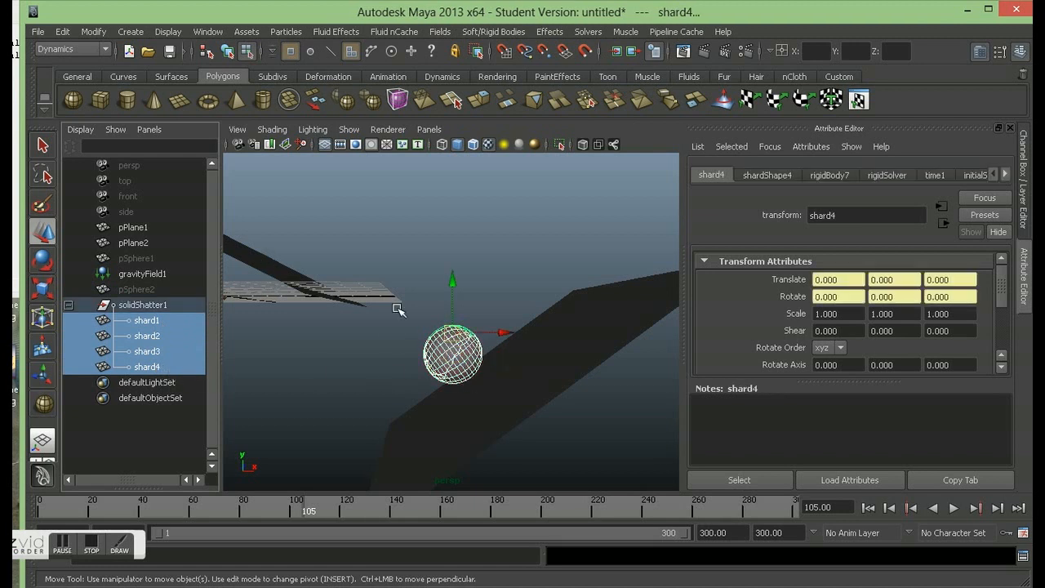
pyautogui.scroll(-2, 479, 346)
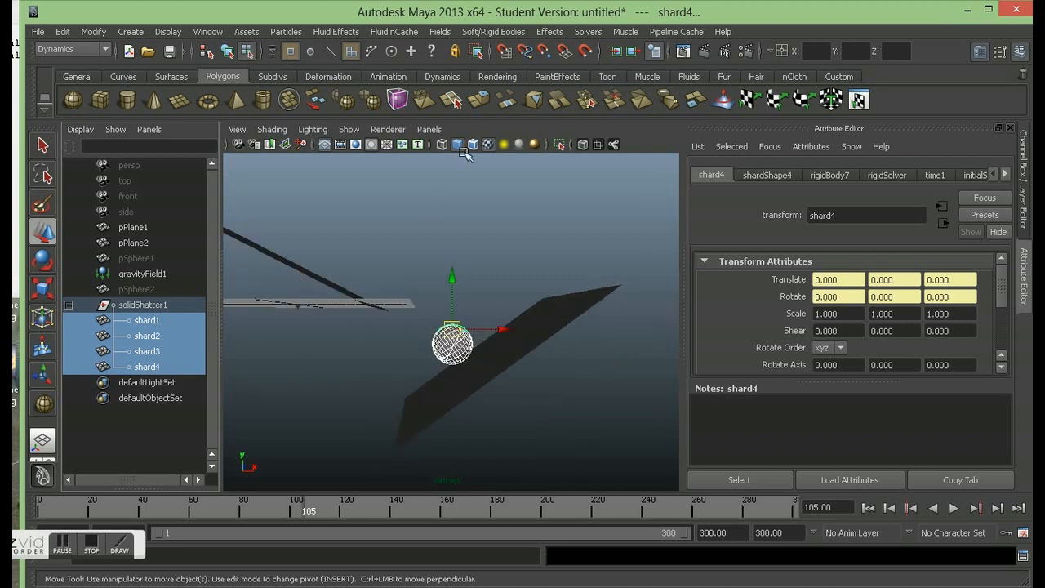
pyautogui.click(440, 32)
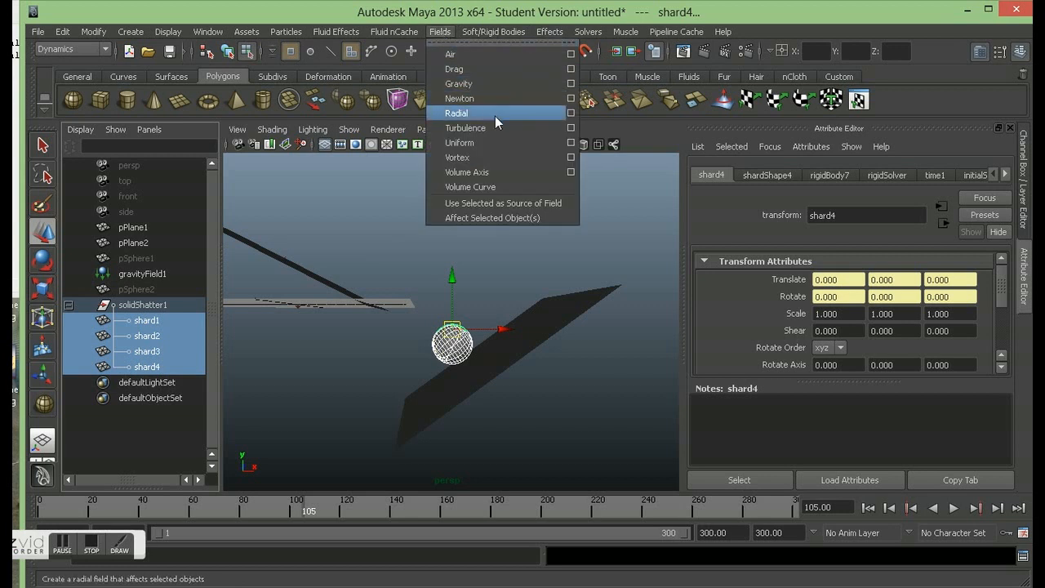
pyautogui.click(571, 113)
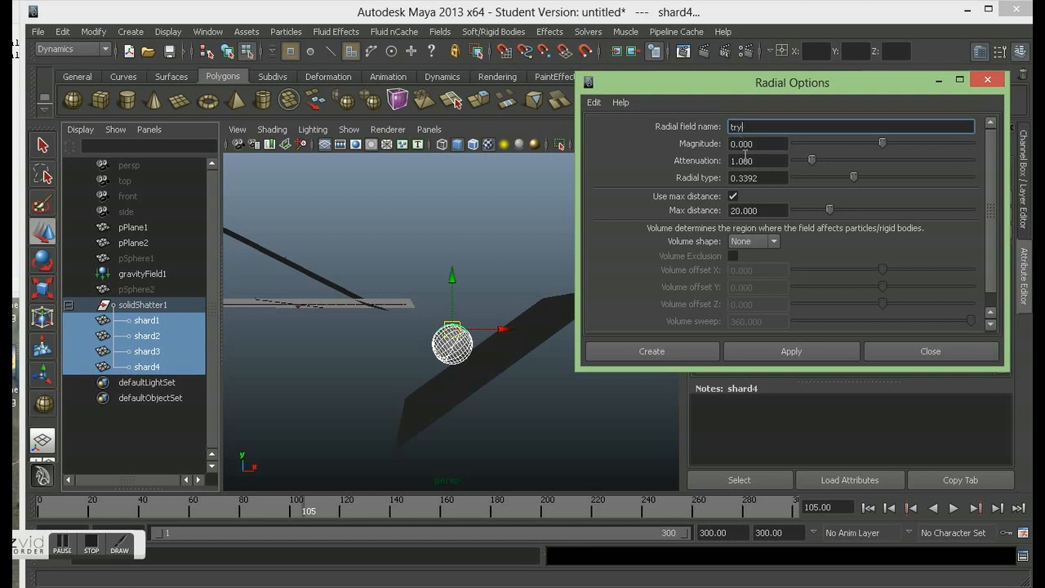
pyautogui.click(684, 353)
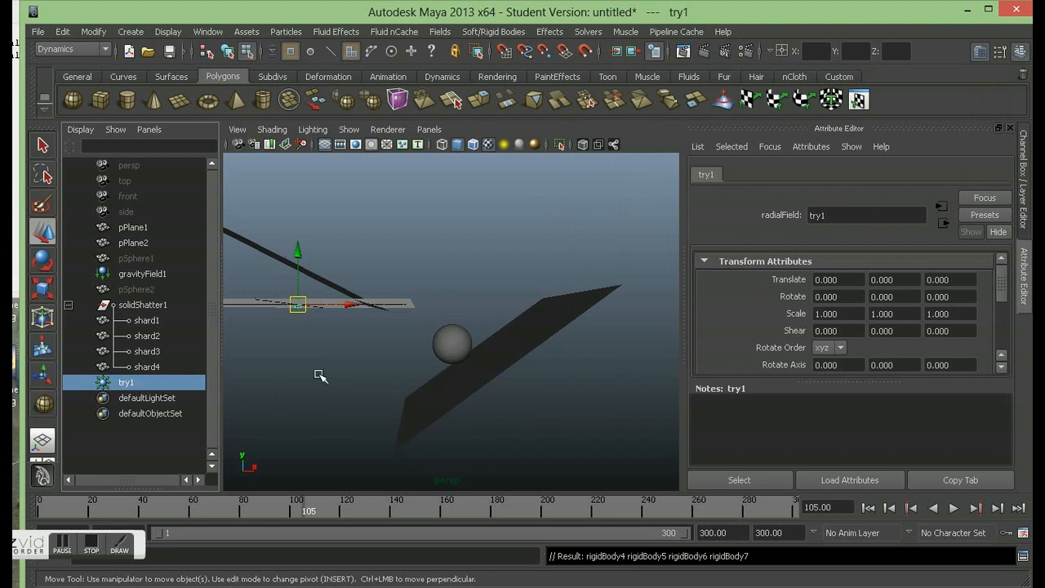
# - Move the radial field beside the shattered sphere on the lower plane, to about X 17.79 and Y -6.08
pyautogui.moveTo(301, 256); pyautogui.dragTo(300, 314)
pyautogui.moveTo(350, 362); pyautogui.dragTo(519, 369)
pyautogui.keyDown('alt'); pyautogui.moveTo(495, 422); pyautogui.dragTo(445, 428); pyautogui.keyUp('alt')
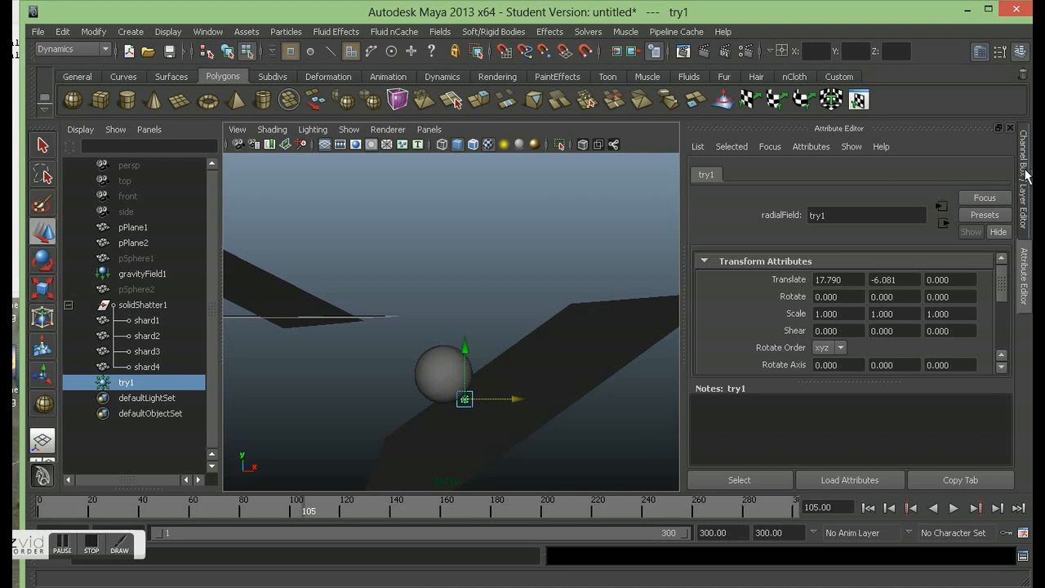
# - Key the radial field's magnitude of 0 at frame 105
pyautogui.click(1026, 176)
pyautogui.scroll(-2, 950, 271)
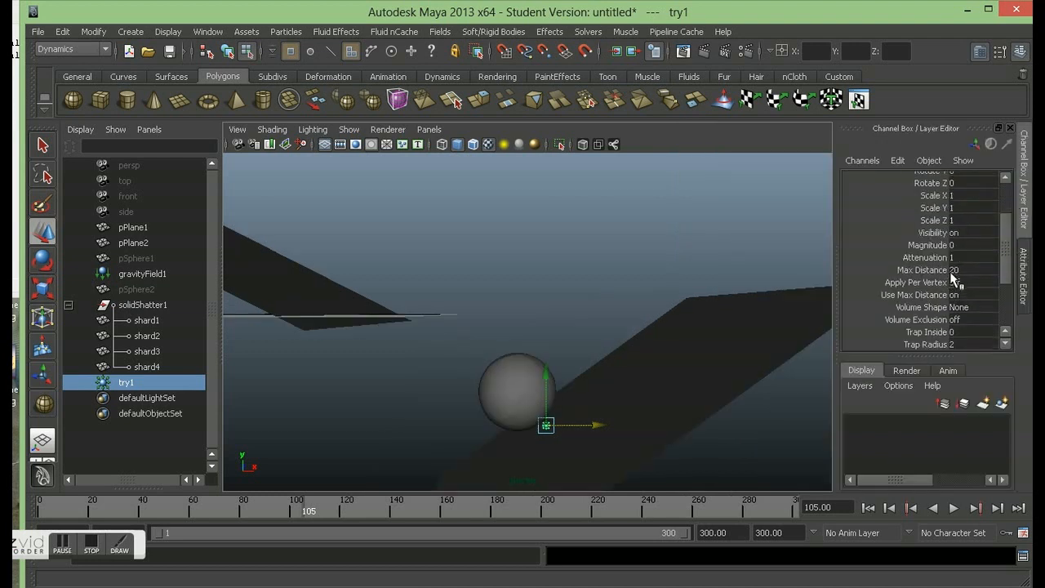
pyautogui.click(929, 246)
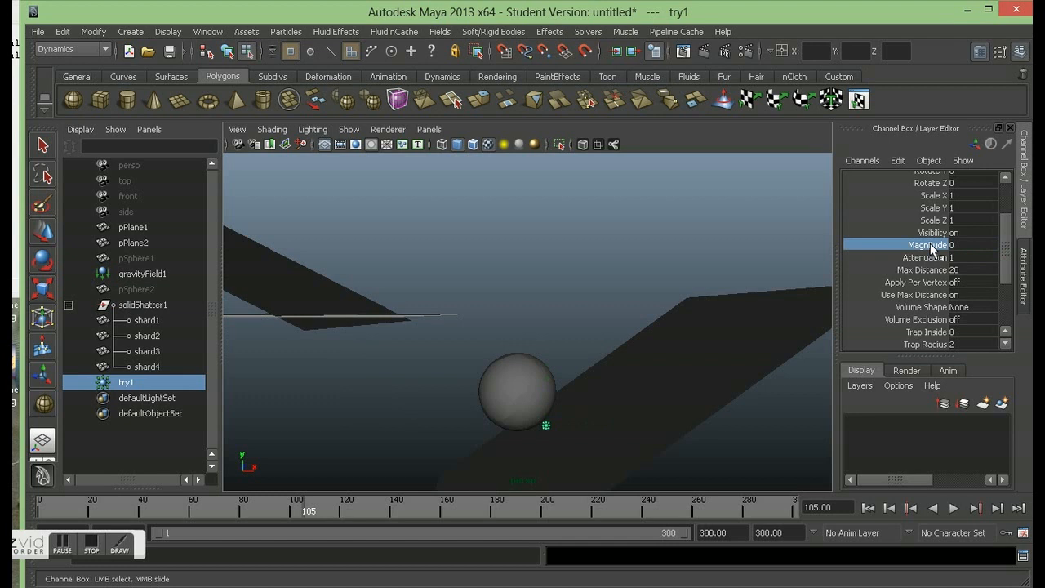
pyautogui.rightClick(931, 247)
pyautogui.click(918, 35)
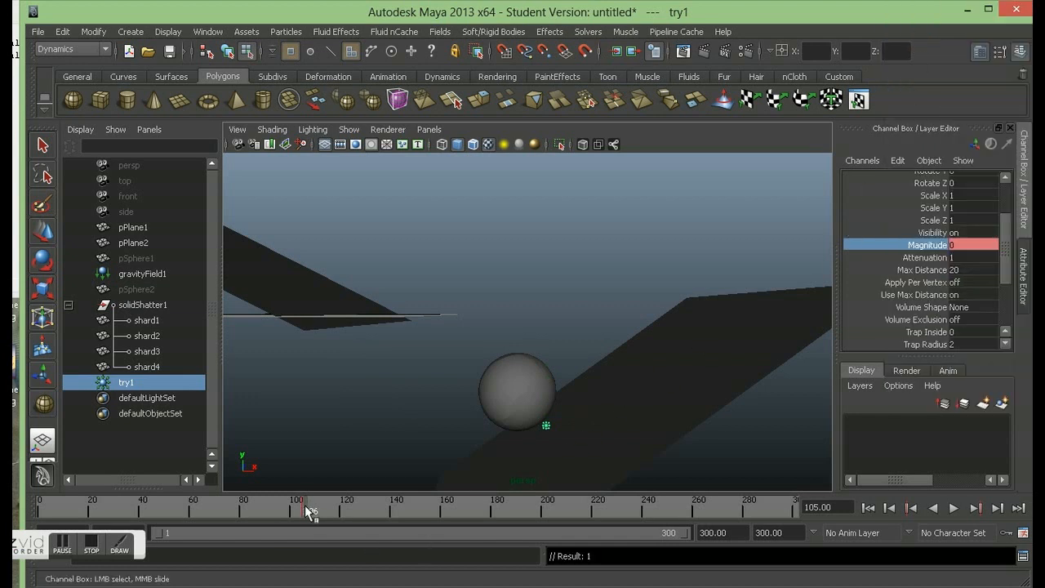
# - Go to frame 107, set the radial field's magnitude to 30 and key it
pyautogui.click(306, 505)
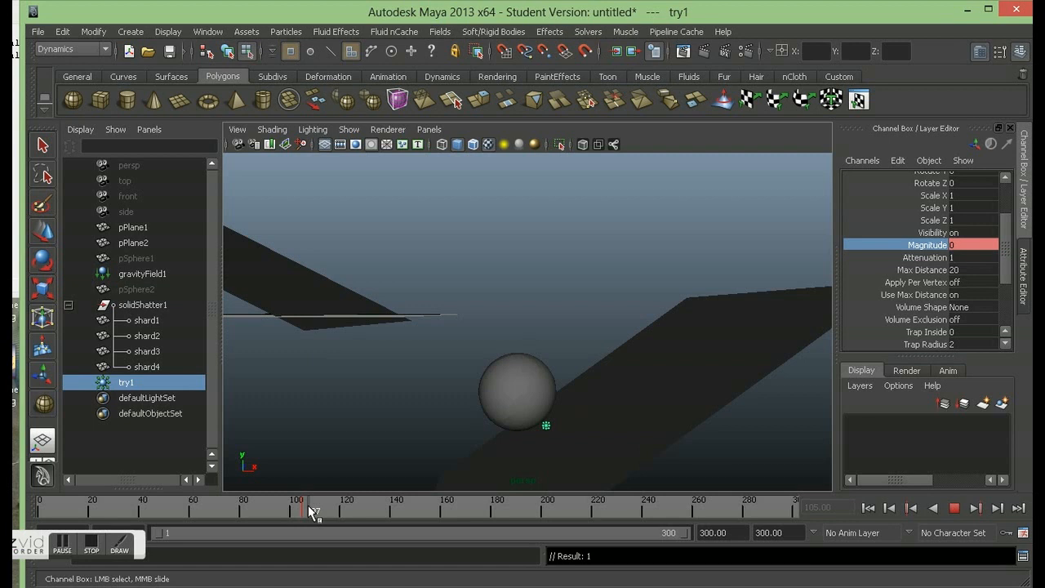
pyautogui.click(978, 244)
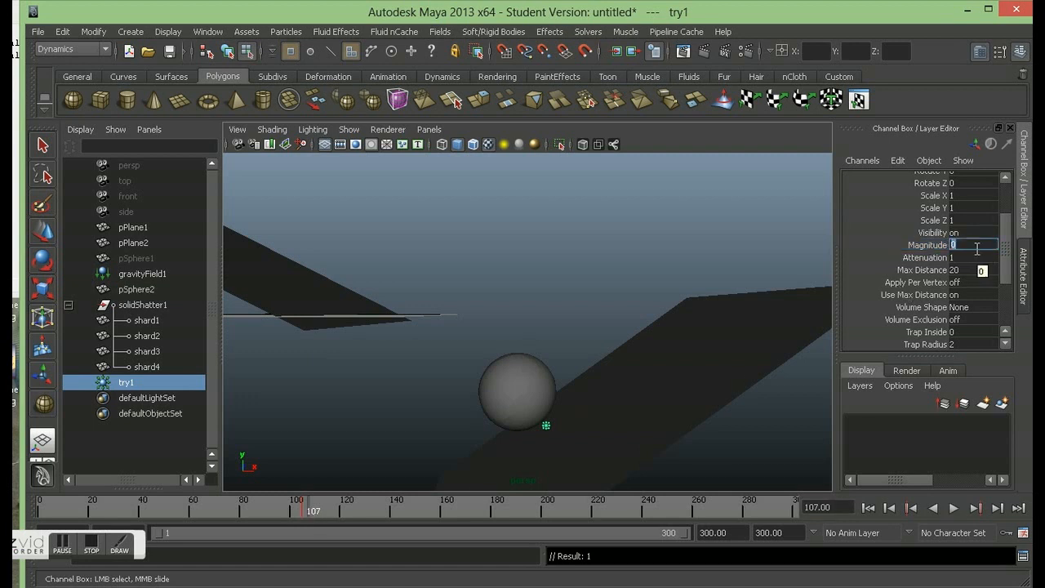
pyautogui.press('Return')
pyautogui.click(938, 245)
pyautogui.rightClick(939, 245)
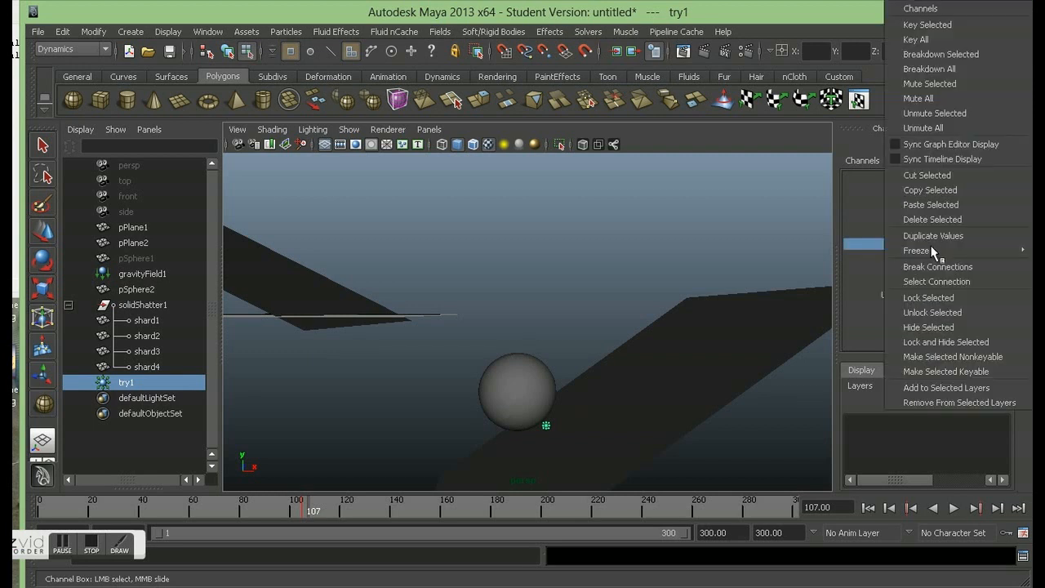
pyautogui.click(946, 29)
# - Play and scrub the shatter simulation forward to frame 126 to watch the shards break apart
pyautogui.hotkey('alt', 'v')
pyautogui.moveTo(322, 504); pyautogui.dragTo(335, 505)
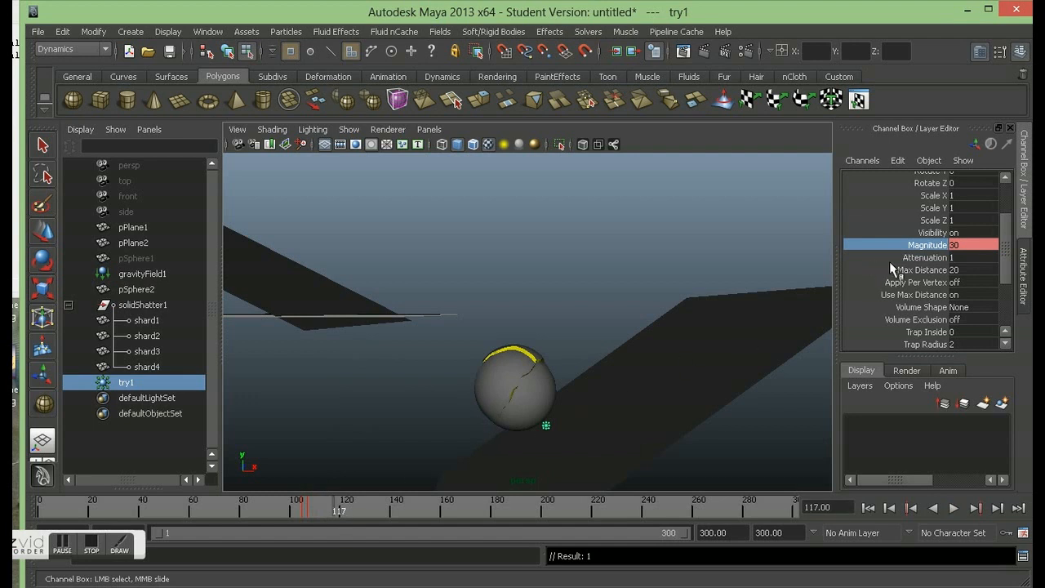
pyautogui.moveTo(337, 509); pyautogui.dragTo(360, 518)
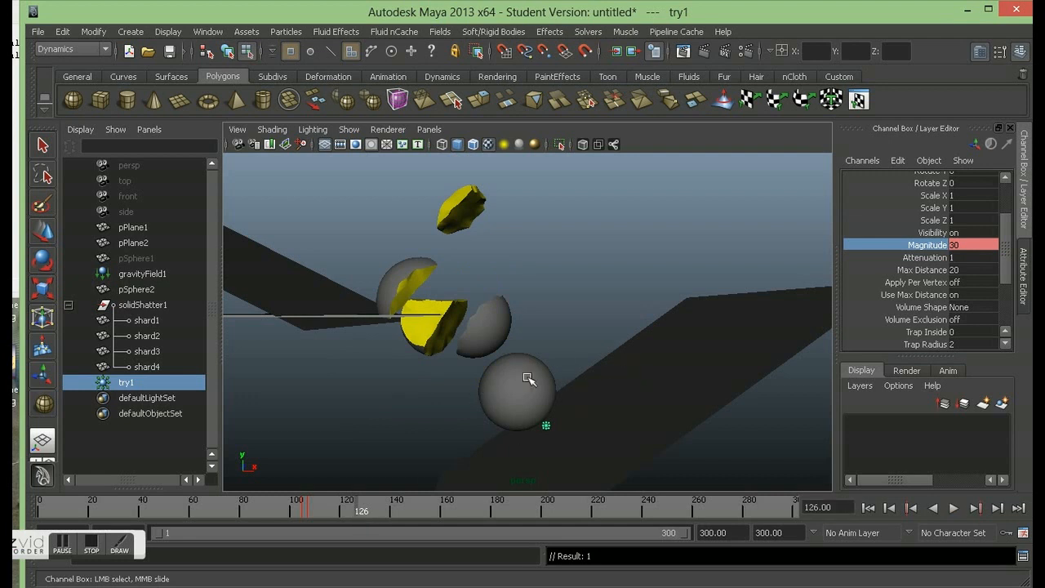
# - Set the radial field's magnitude to 0 at frame 126 and key it
pyautogui.click(966, 246)
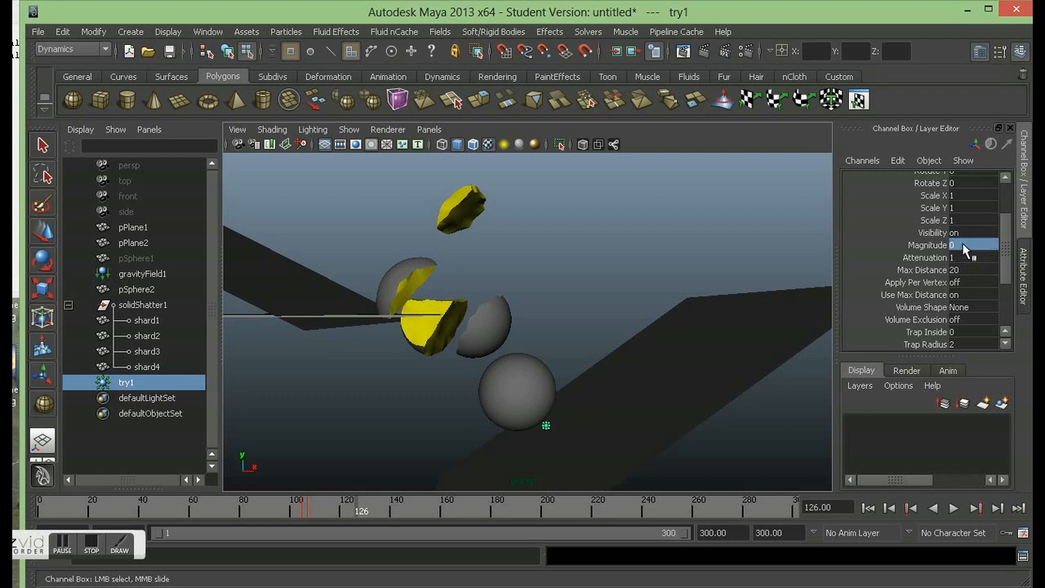
pyautogui.click(917, 244)
pyautogui.rightClick(918, 248)
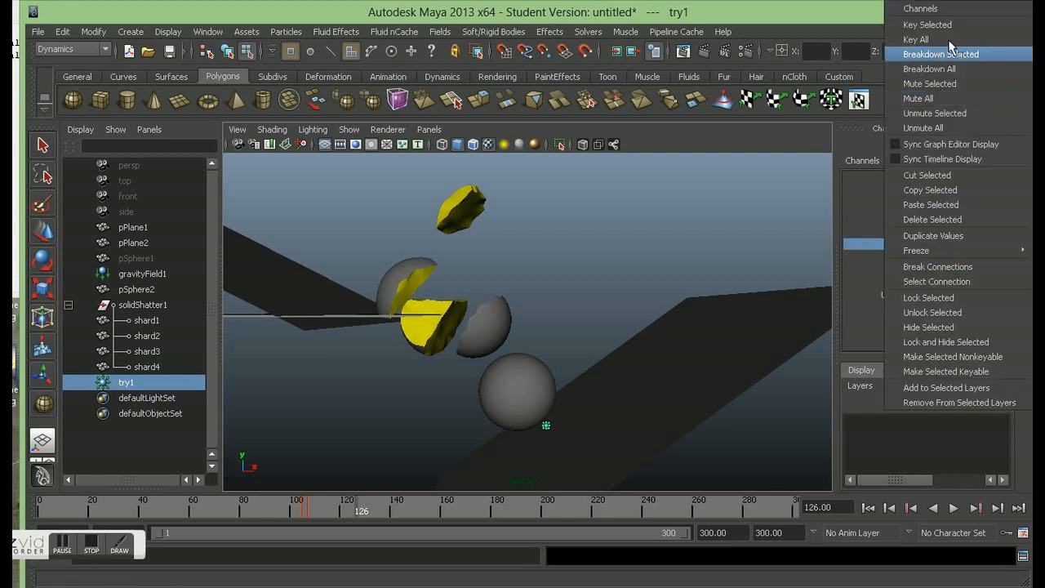
pyautogui.click(927, 25)
# - Scrub back to frame 71, select pSphere1 to check which of the overlapping spheres is showing, and scrub to frame 105
pyautogui.moveTo(348, 507); pyautogui.dragTo(218, 515)
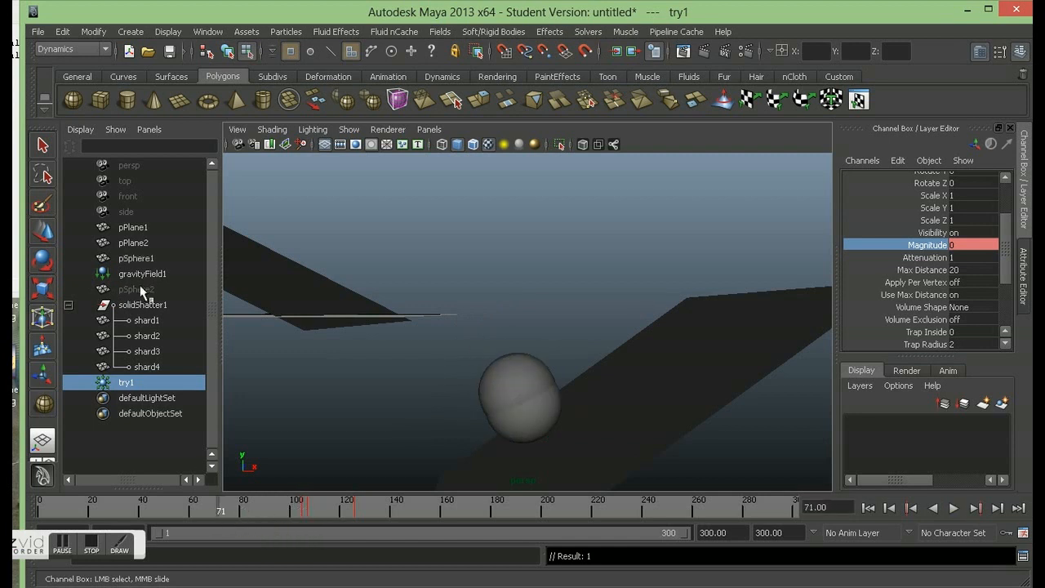
pyautogui.click(529, 428)
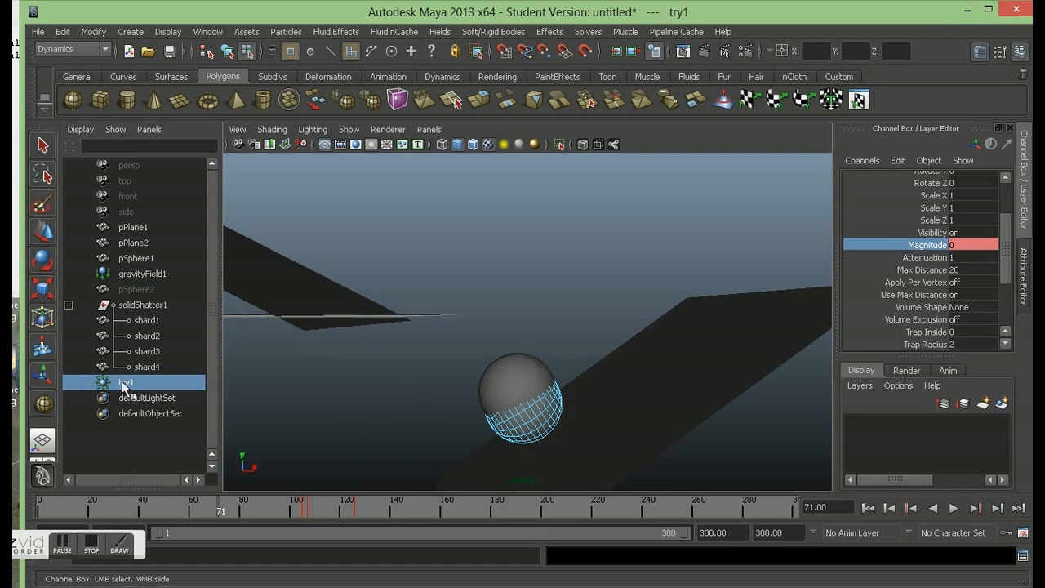
pyautogui.click(562, 301)
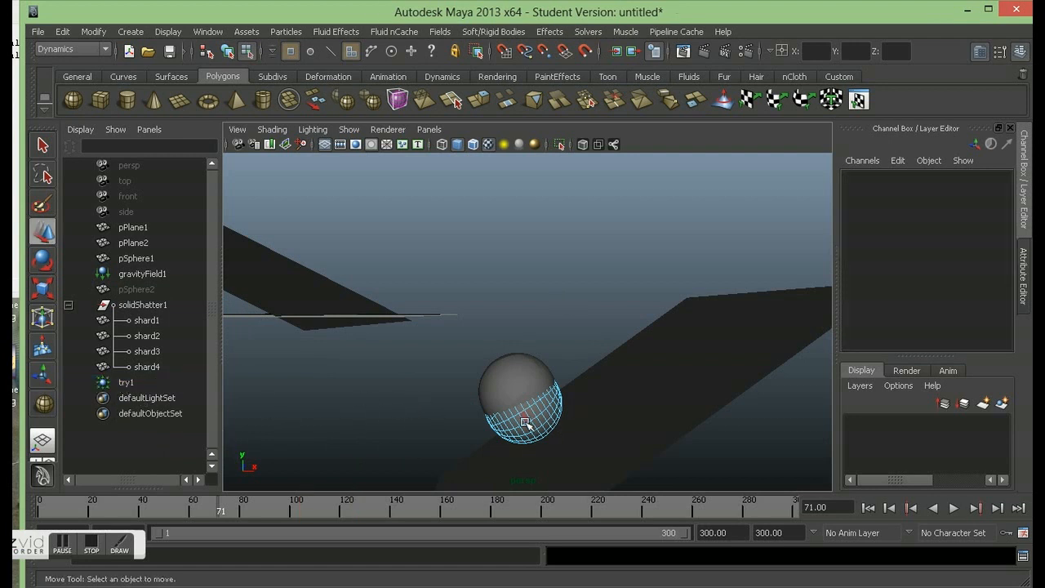
pyautogui.click(535, 423)
pyautogui.moveTo(511, 418); pyautogui.dragTo(542, 237, button='right')
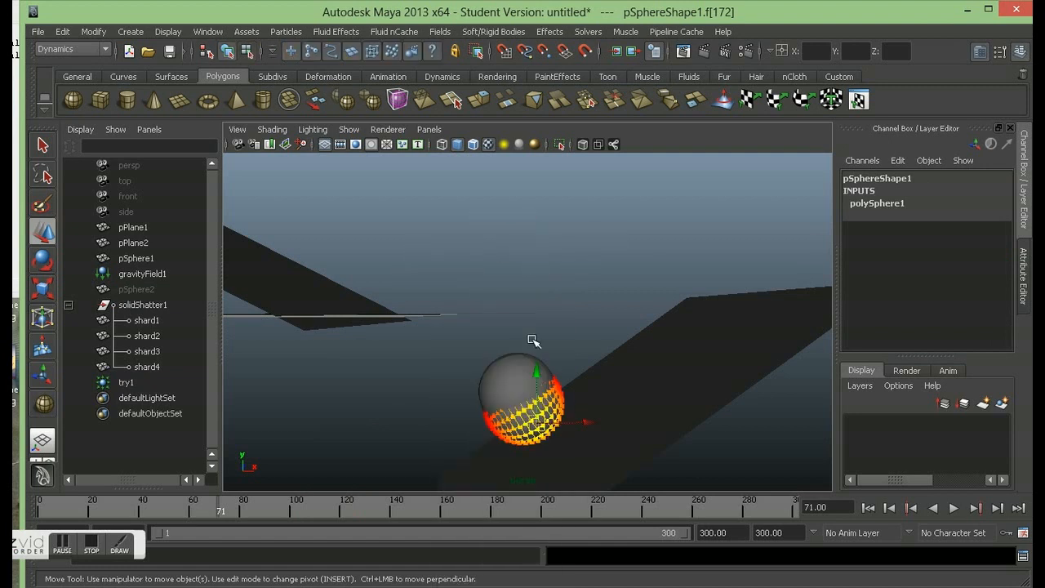
pyautogui.click(529, 416)
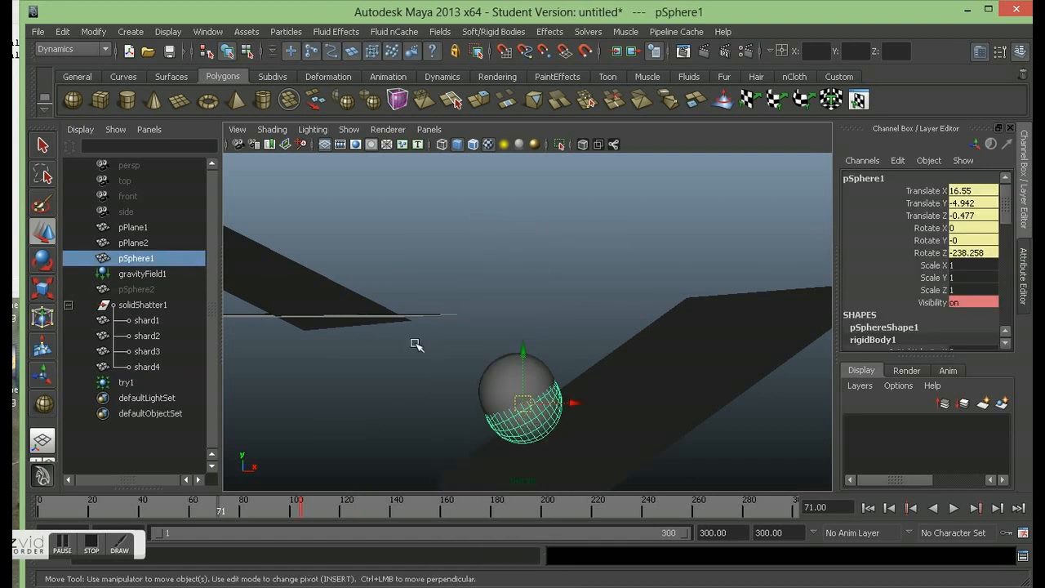
pyautogui.moveTo(222, 512); pyautogui.dragTo(304, 511)
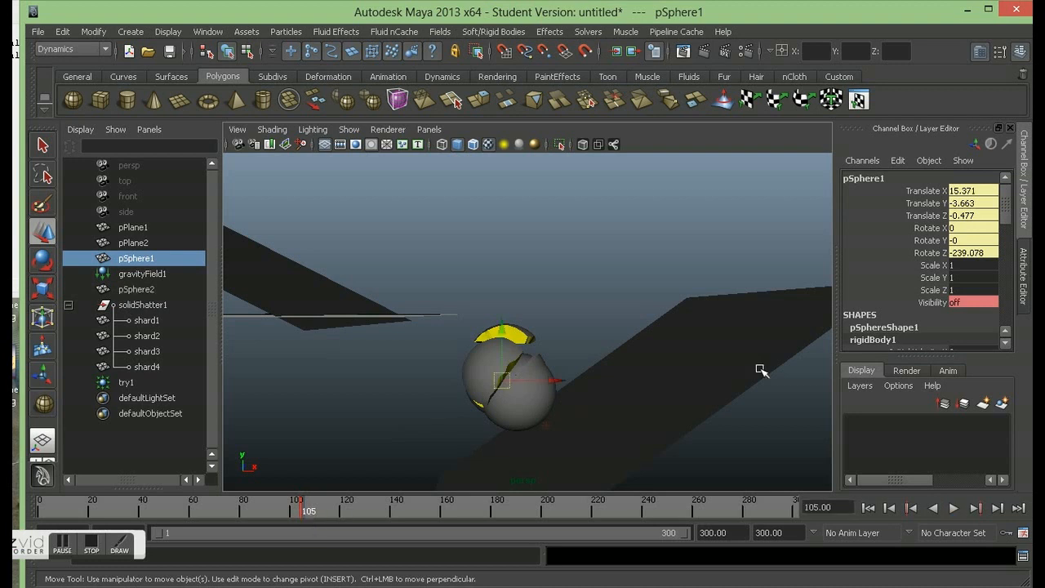
# - Turn off the visibility of pSphere2 at frame 105 and key it
pyautogui.click(552, 398)
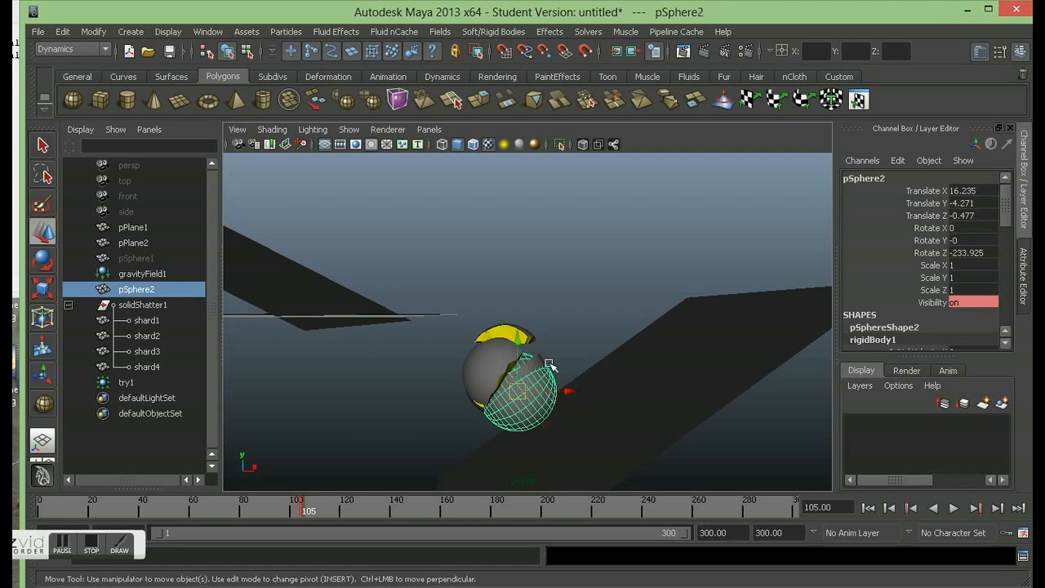
pyautogui.click(963, 305)
pyautogui.write('0')
pyautogui.press('Return')
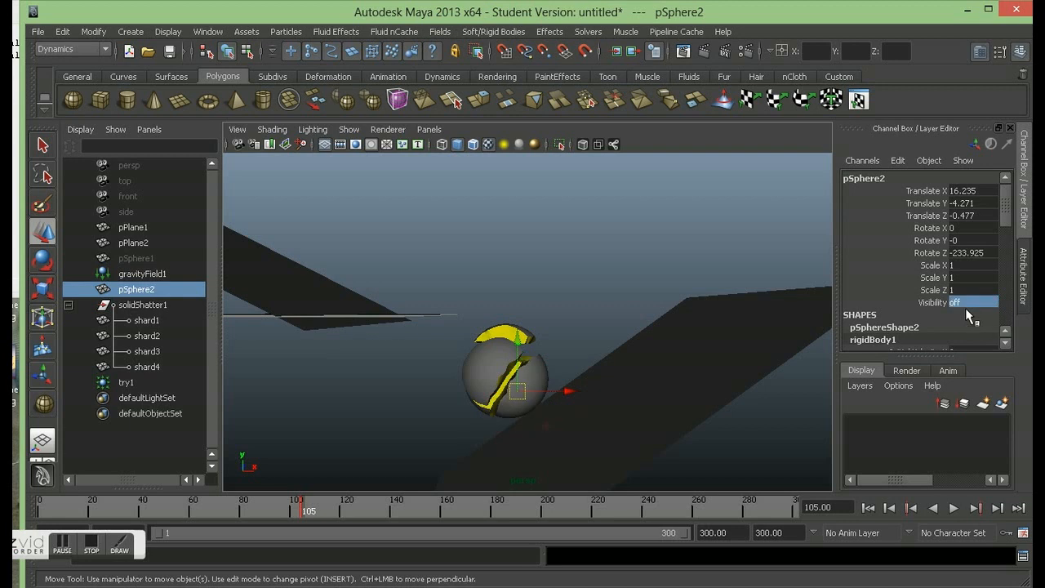
pyautogui.click(924, 306)
pyautogui.rightClick(926, 304)
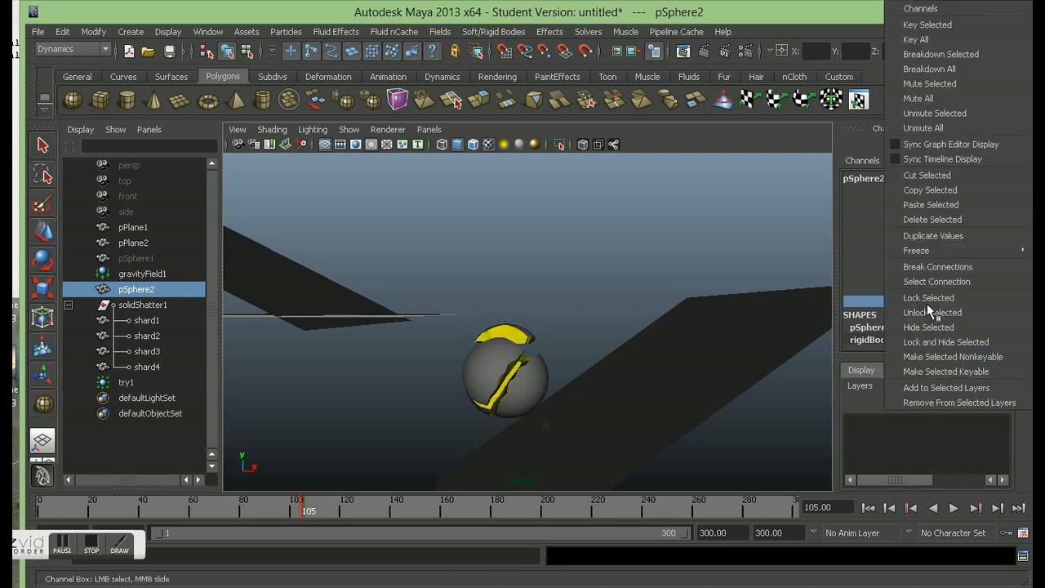
pyautogui.click(942, 25)
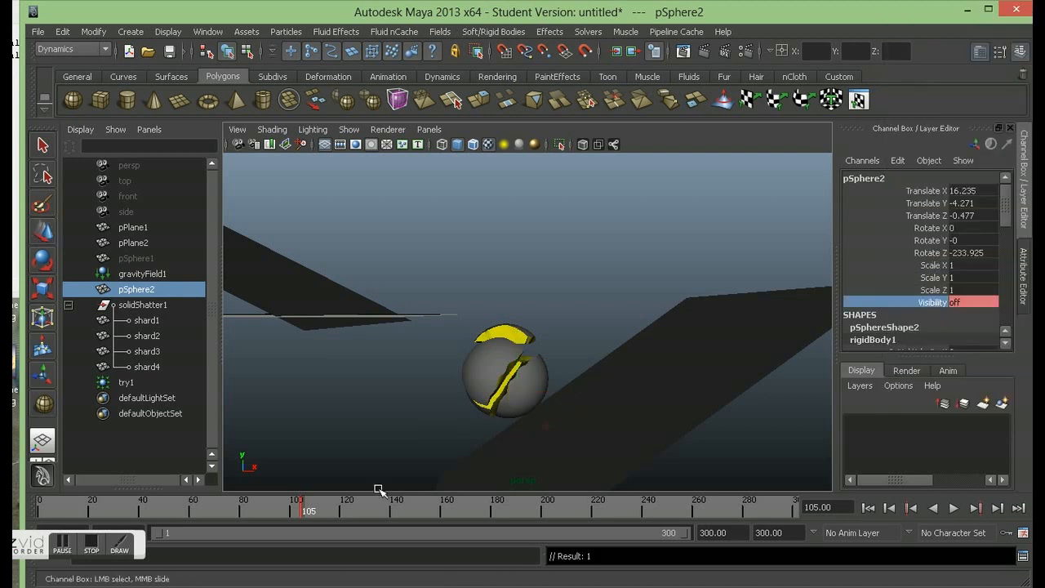
# - Scrub through the shatter simulation to frame 123 to check the flying shards
pyautogui.hotkey('alt', 'v')
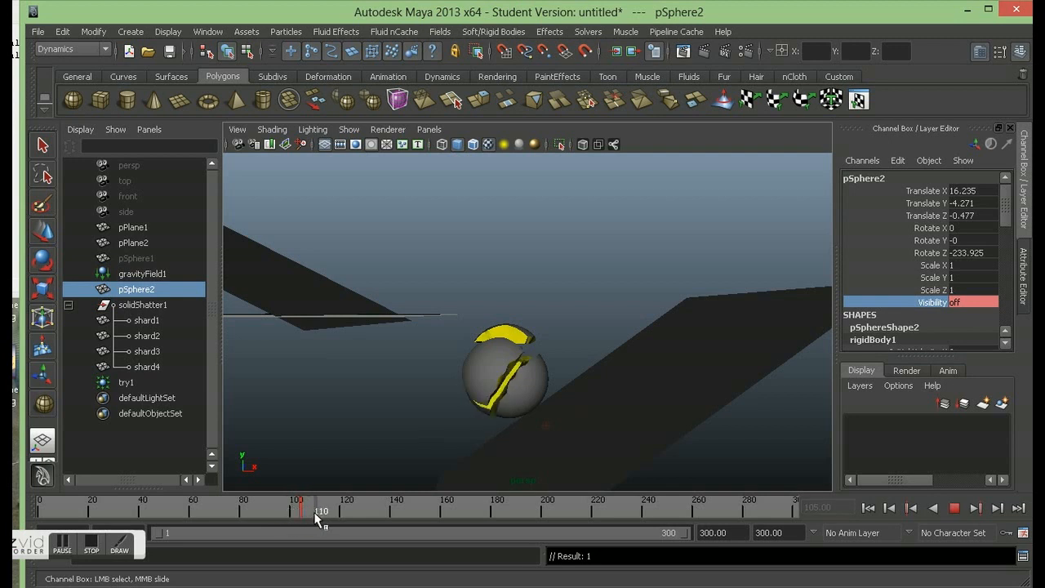
pyautogui.moveTo(307, 512)
pyautogui.mouseDown()
pyautogui.moveTo(276, 506)
pyautogui.moveTo(355, 513)
pyautogui.moveTo(262, 505)
pyautogui.mouseUp()
pyautogui.moveTo(194, 504)
pyautogui.mouseDown()
pyautogui.moveTo(226, 504)
pyautogui.moveTo(40, 508)
pyautogui.moveTo(126, 526)
pyautogui.moveTo(361, 541)
pyautogui.moveTo(139, 509)
pyautogui.moveTo(28, 509)
pyautogui.moveTo(180, 535)
pyautogui.moveTo(346, 526)
pyautogui.mouseUp()
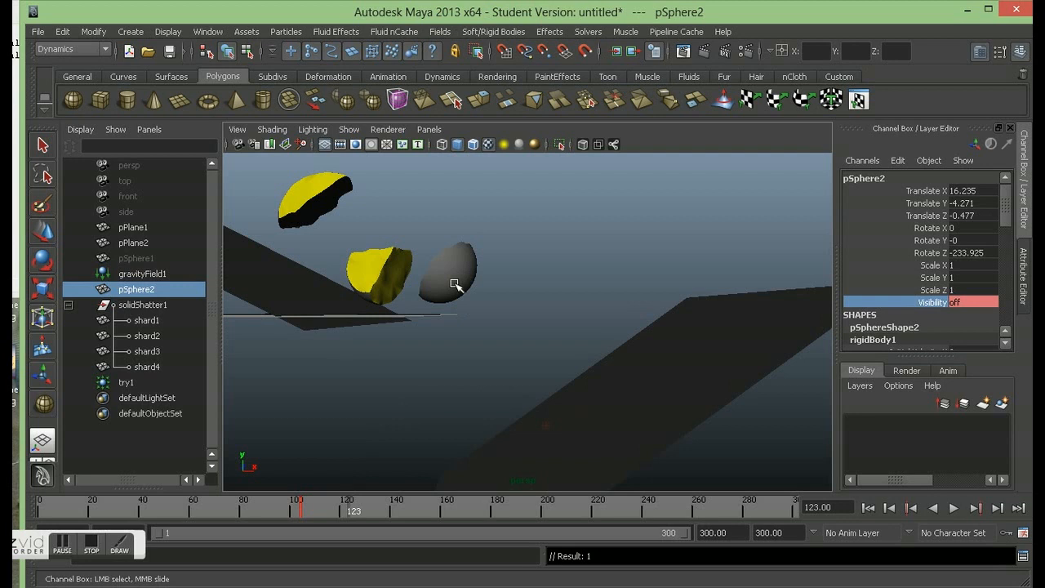
# - Select all four shards and create a gravity field with magnitude 0 that affects them
pyautogui.moveTo(160, 320); pyautogui.dragTo(155, 366)
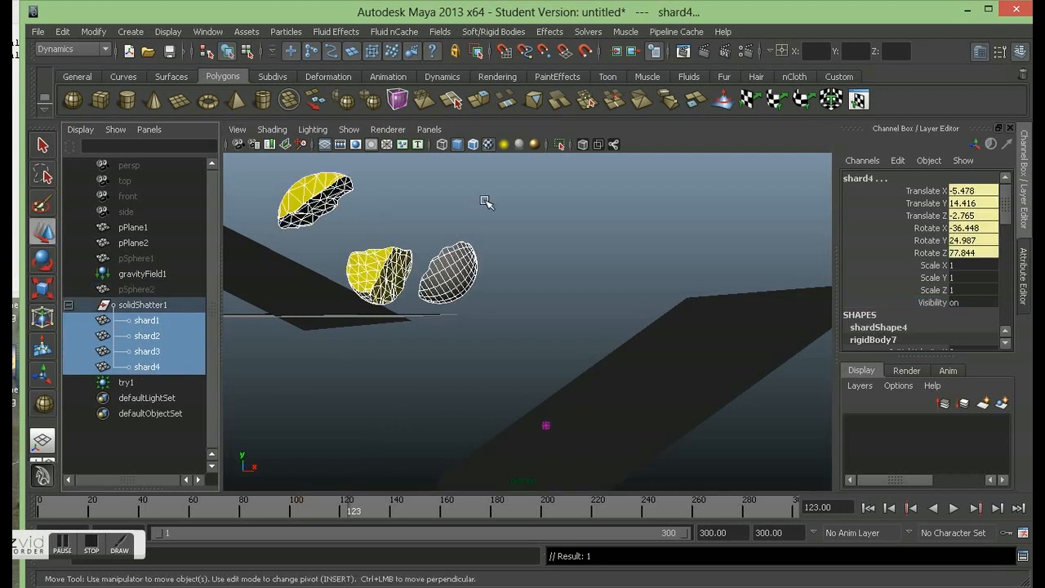
pyautogui.click(440, 31)
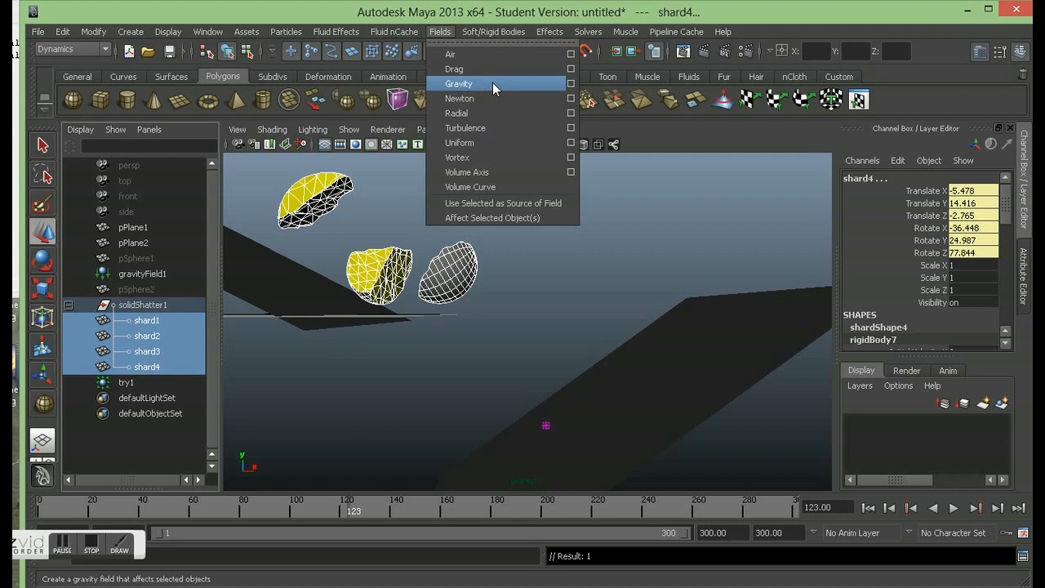
pyautogui.click(571, 83)
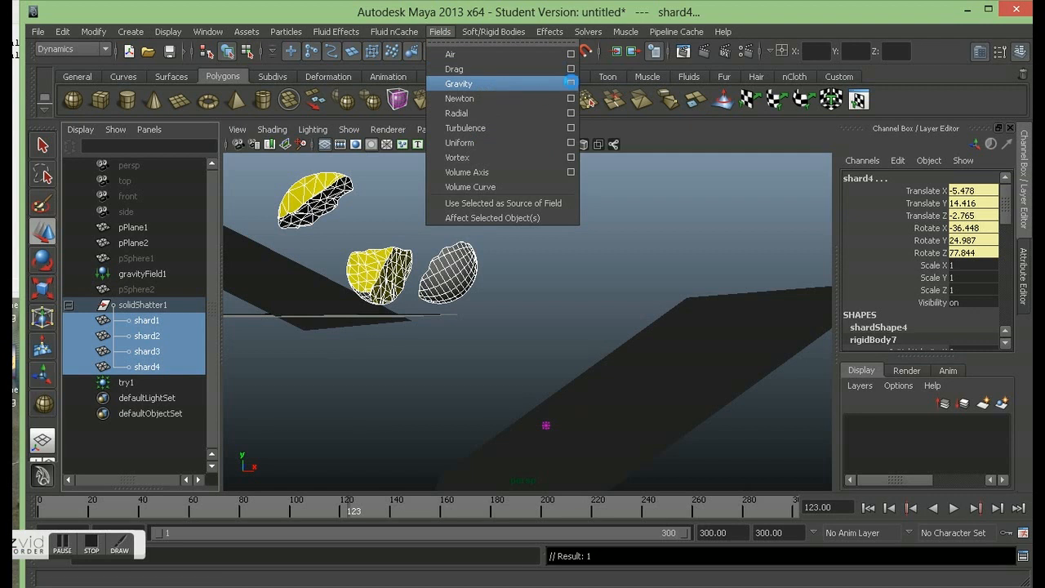
pyautogui.doubleClick(741, 144)
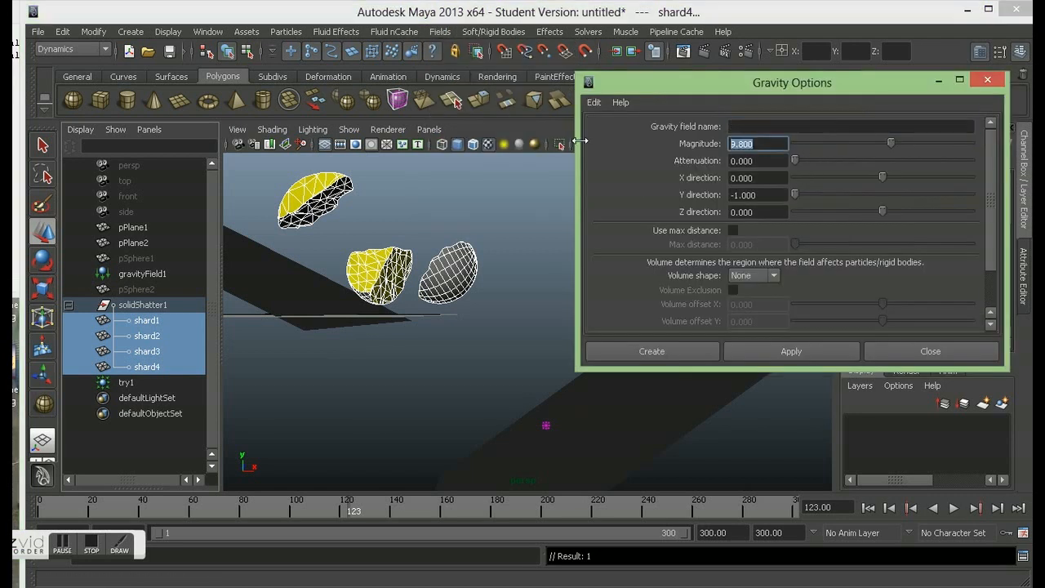
pyautogui.write('0')
pyautogui.click(653, 351)
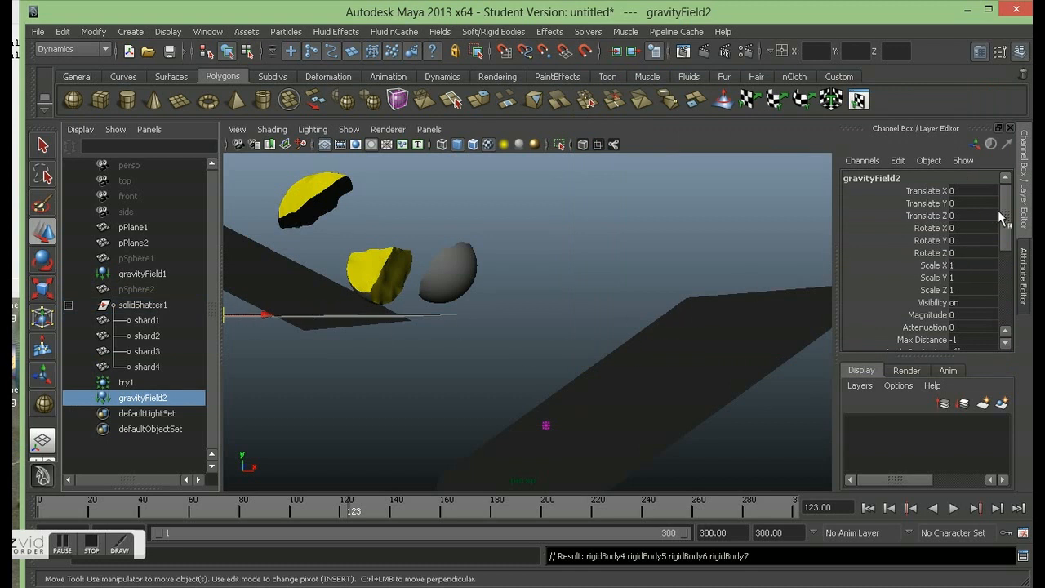
# - Key the new gravity field's magnitude of 0 at frame 111
pyautogui.scroll(-1, 1006, 222)
pyautogui.scroll(-1, 1004, 228)
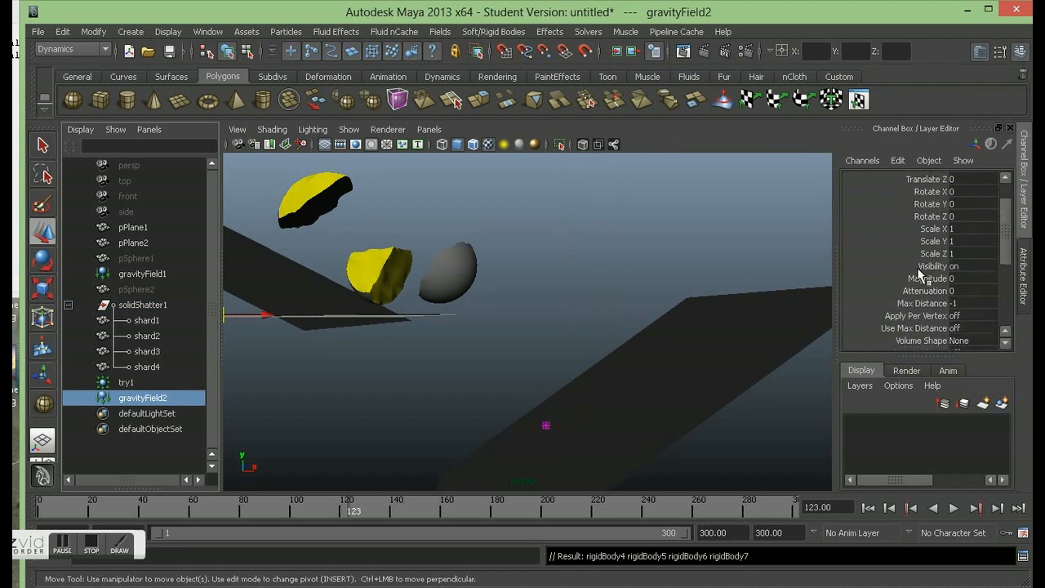
pyautogui.click(915, 280)
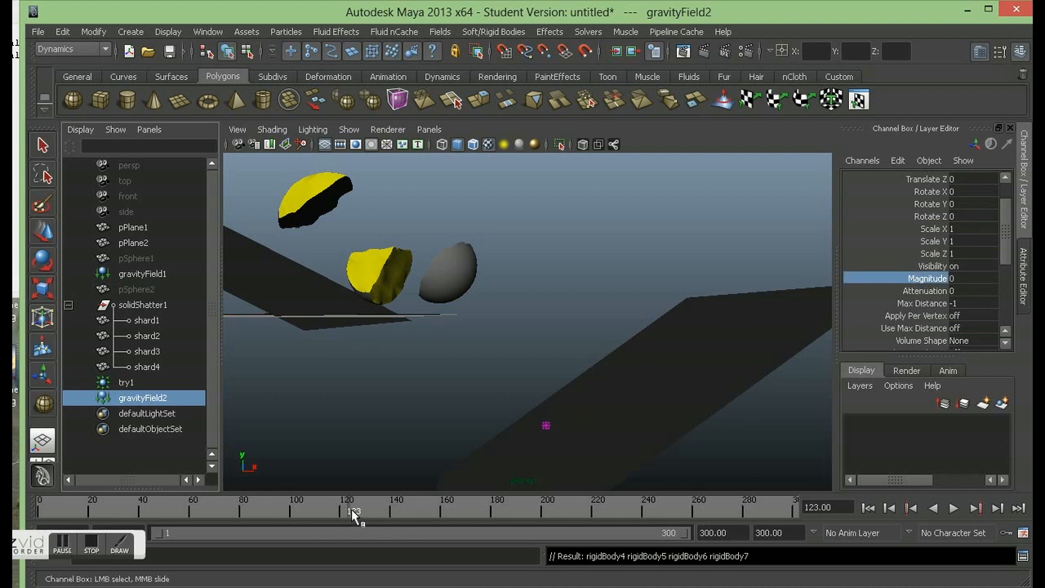
pyautogui.hotkey('alt', 'v')
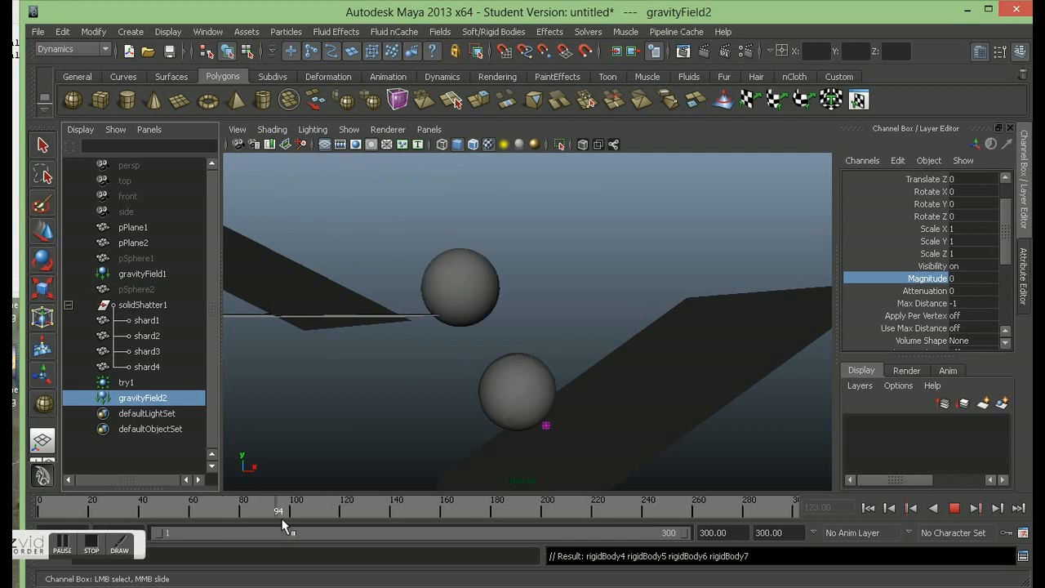
pyautogui.hotkey('alt', 'v')
pyautogui.rightClick(935, 279)
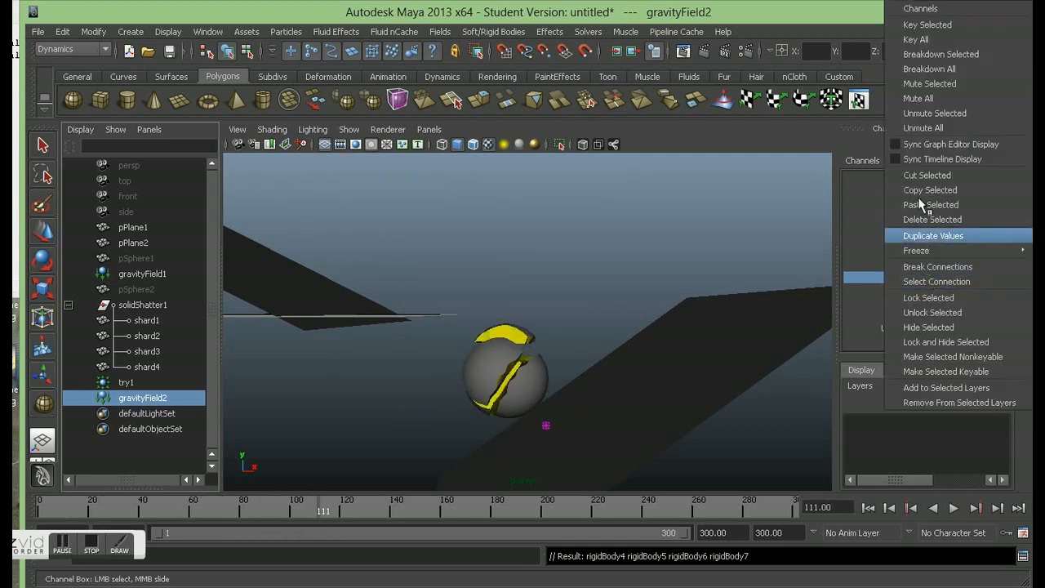
pyautogui.click(930, 25)
# - Go to frame 123, set the new gravity field's magnitude to 20 and key it
pyautogui.hotkey('alt', 'v')
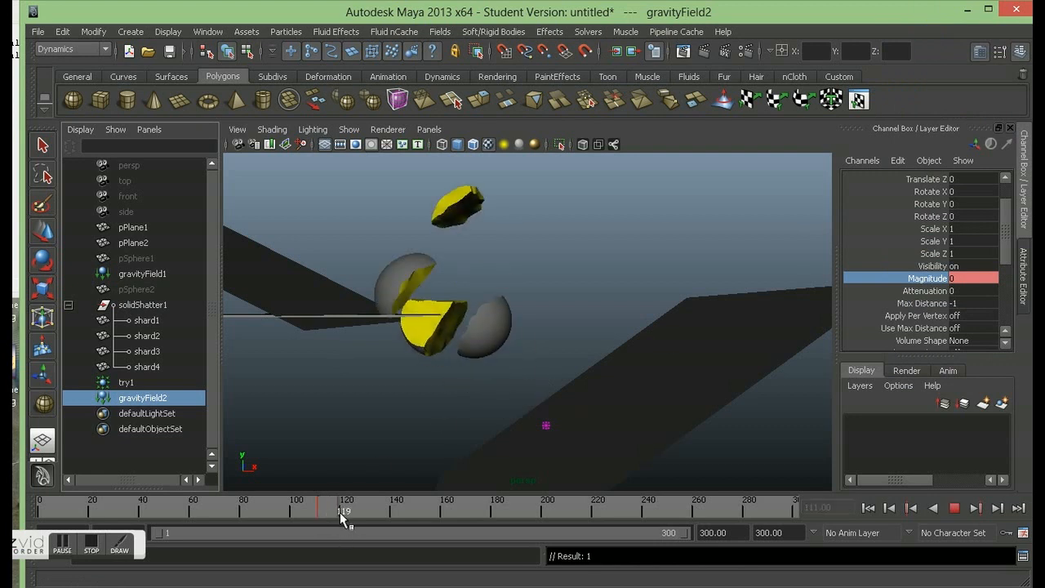
pyautogui.hotkey('alt', 'v')
pyautogui.click(980, 278)
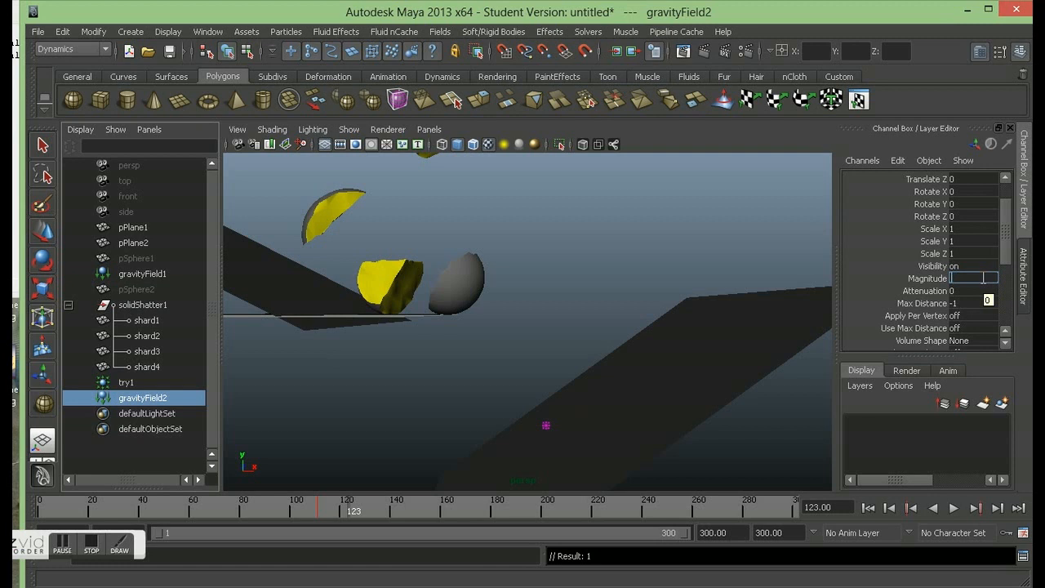
pyautogui.write('20')
pyautogui.press('Return')
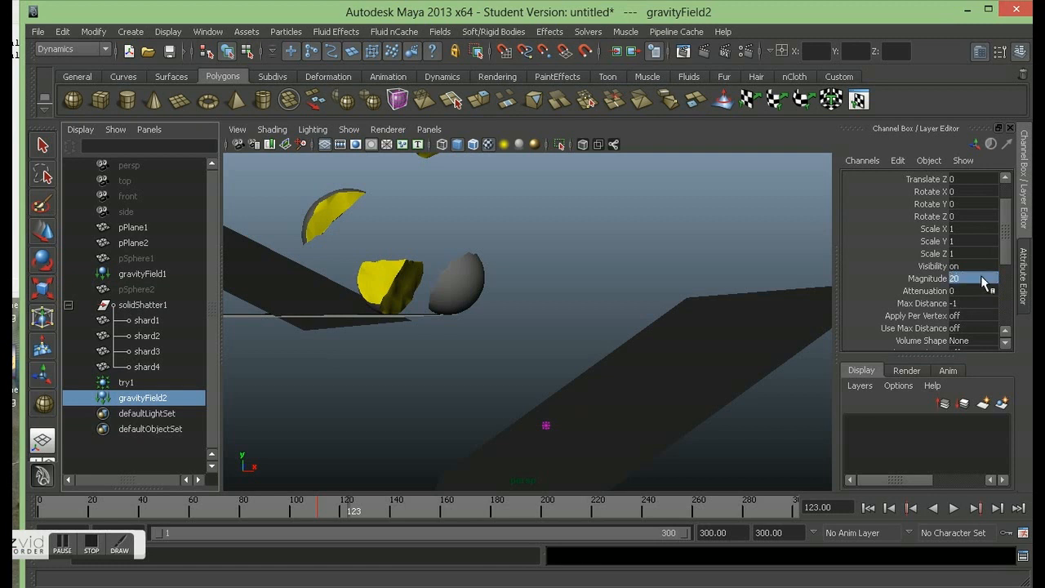
pyautogui.click(927, 282)
pyautogui.rightClick(927, 281)
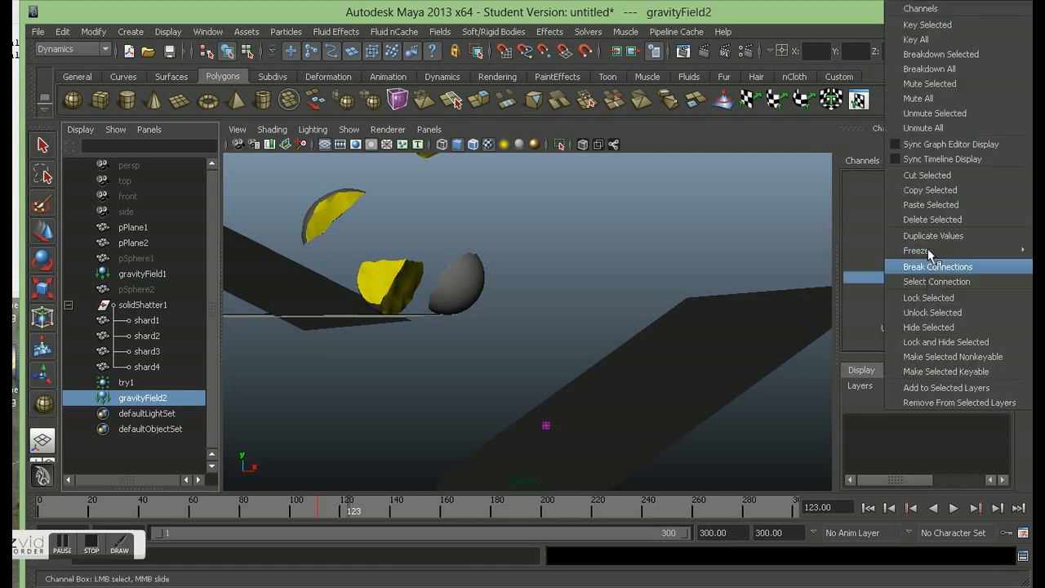
pyautogui.click(919, 25)
# - Scrub the simulation to frame 134 and examine where the shards are relative to the two planes
pyautogui.moveTo(362, 509); pyautogui.dragTo(377, 559)
pyautogui.scroll(-7, 327, 384)
pyautogui.scroll(4, 434, 454)
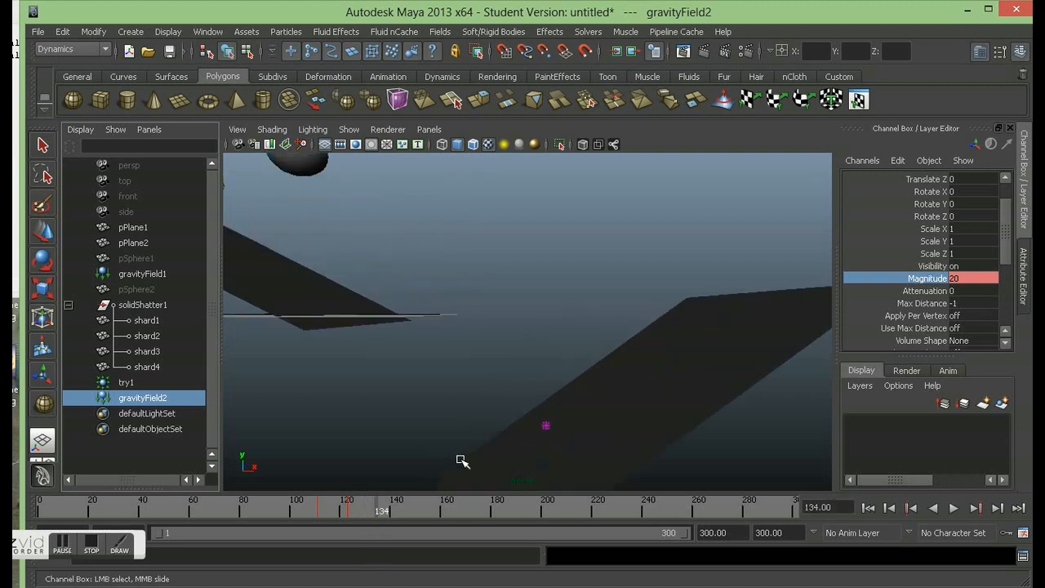
pyautogui.scroll(-2, 467, 384)
pyautogui.keyDown('alt'); pyautogui.moveTo(469, 369); pyautogui.dragTo(499, 432, button='middle'); pyautogui.keyUp('alt')
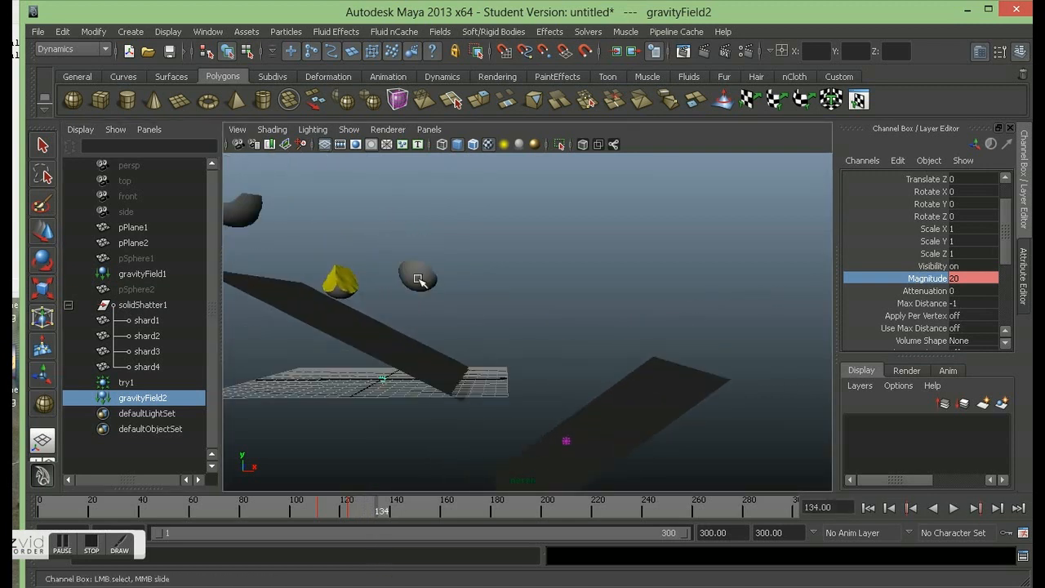
# - Select shard1 and shard2 together and bring up their rigid body attributes
pyautogui.click(418, 279)
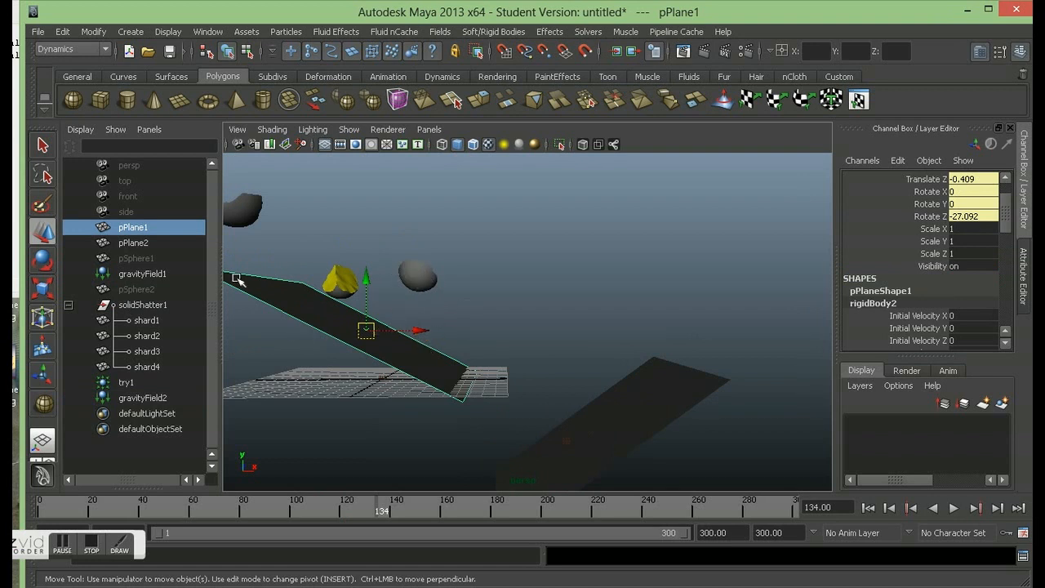
pyautogui.click(149, 333)
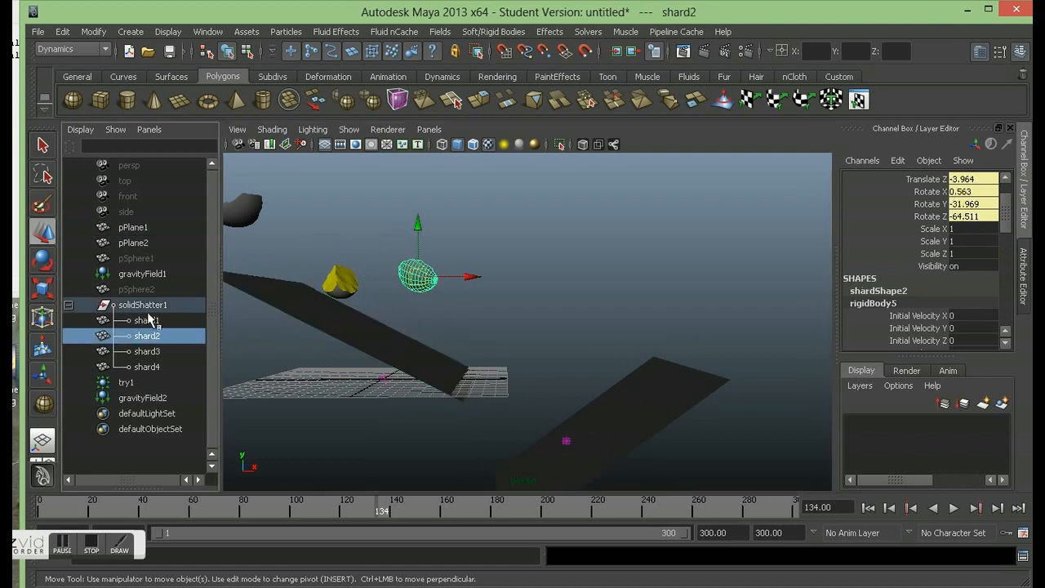
pyautogui.keyDown('alt'); pyautogui.moveTo(524, 393); pyautogui.dragTo(512, 280); pyautogui.keyUp('alt')
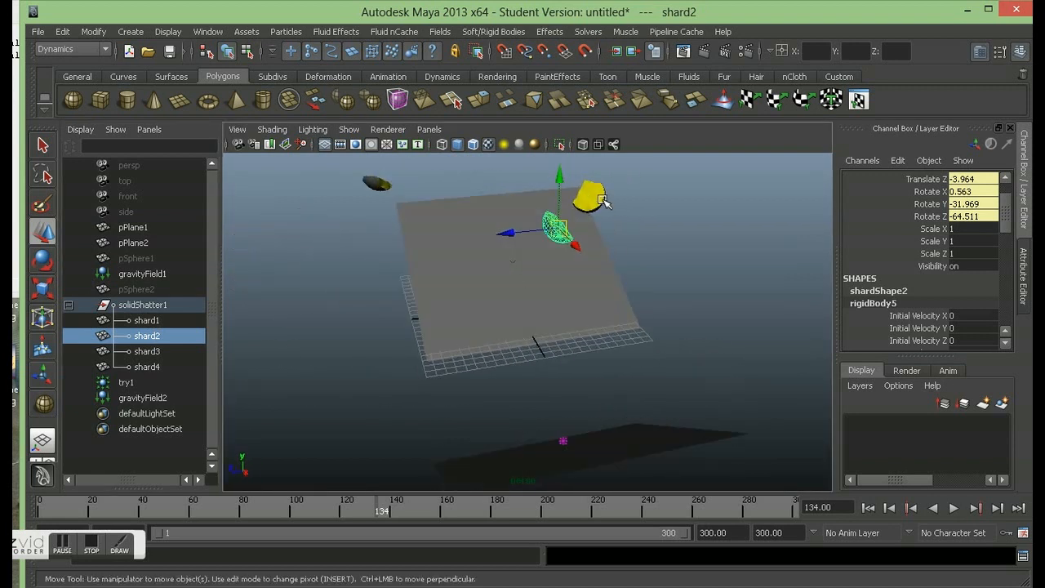
pyautogui.keyDown('alt'); pyautogui.moveTo(329, 397); pyautogui.dragTo(378, 383); pyautogui.keyUp('alt')
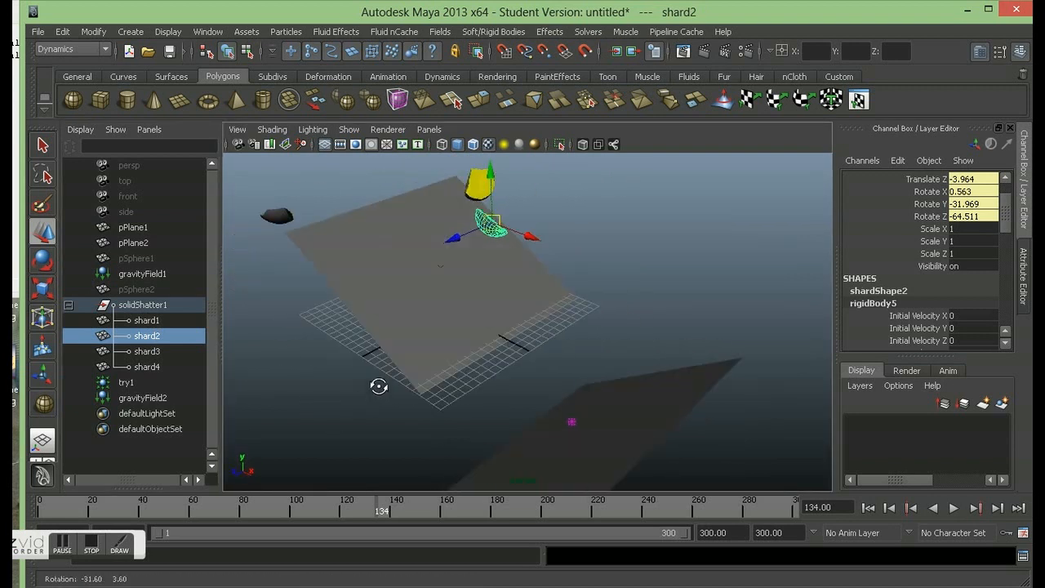
pyautogui.keyDown('shift'); pyautogui.click(480, 184); pyautogui.keyUp('shift')
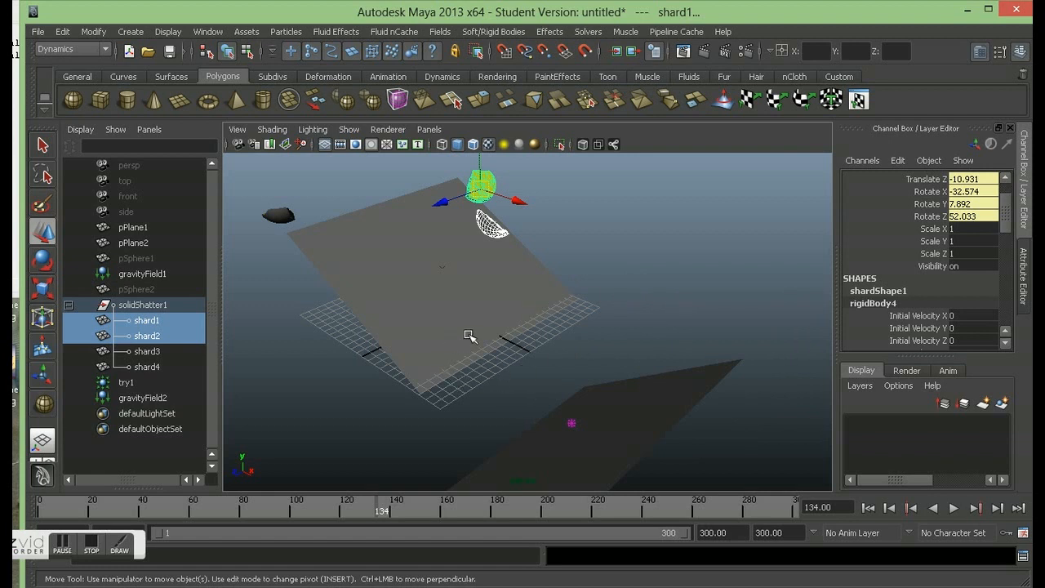
pyautogui.keyDown('alt'); pyautogui.moveTo(337, 401); pyautogui.dragTo(389, 381); pyautogui.keyUp('alt')
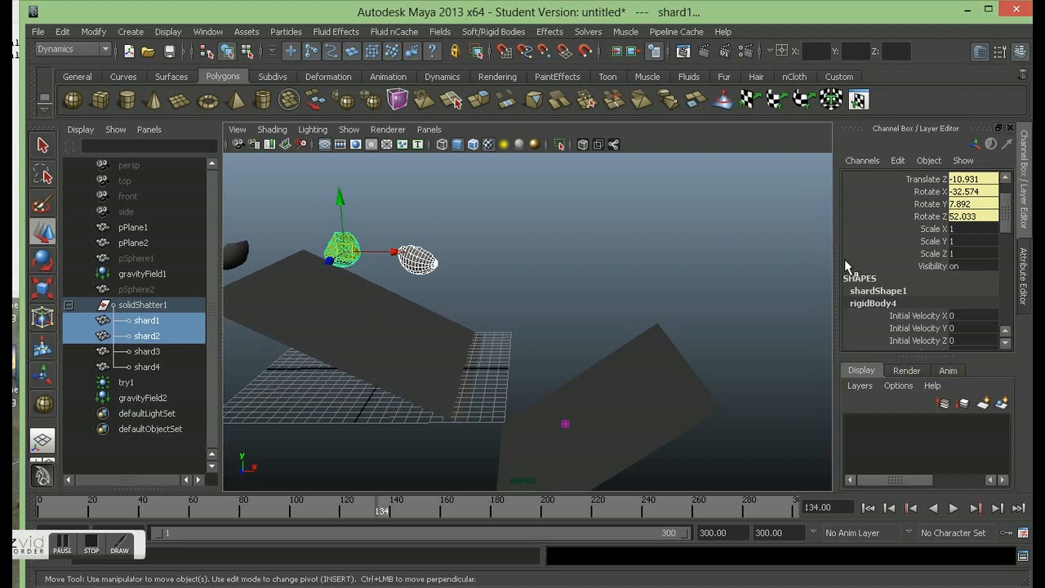
pyautogui.scroll(-5, 968, 258)
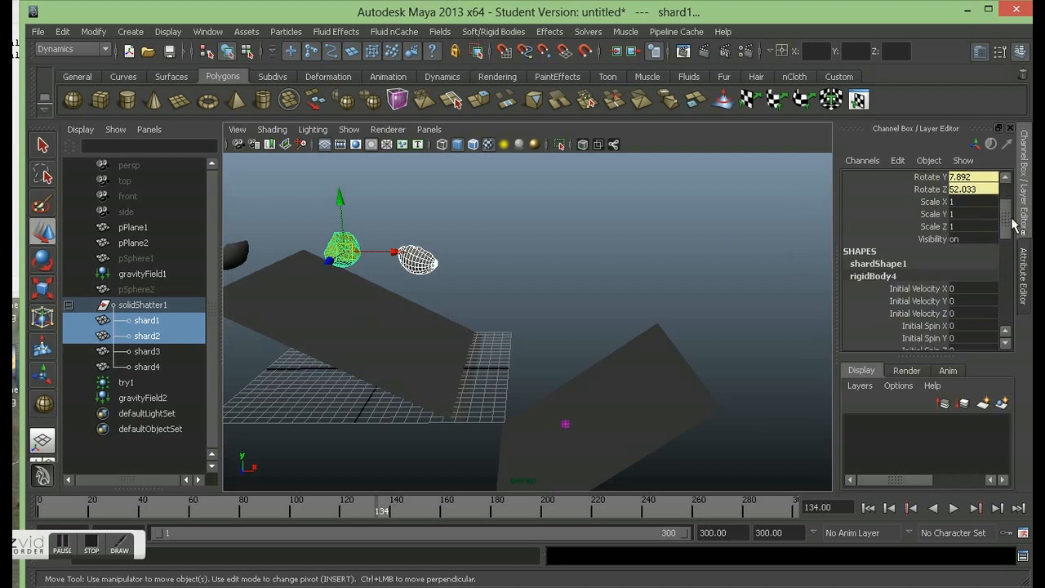